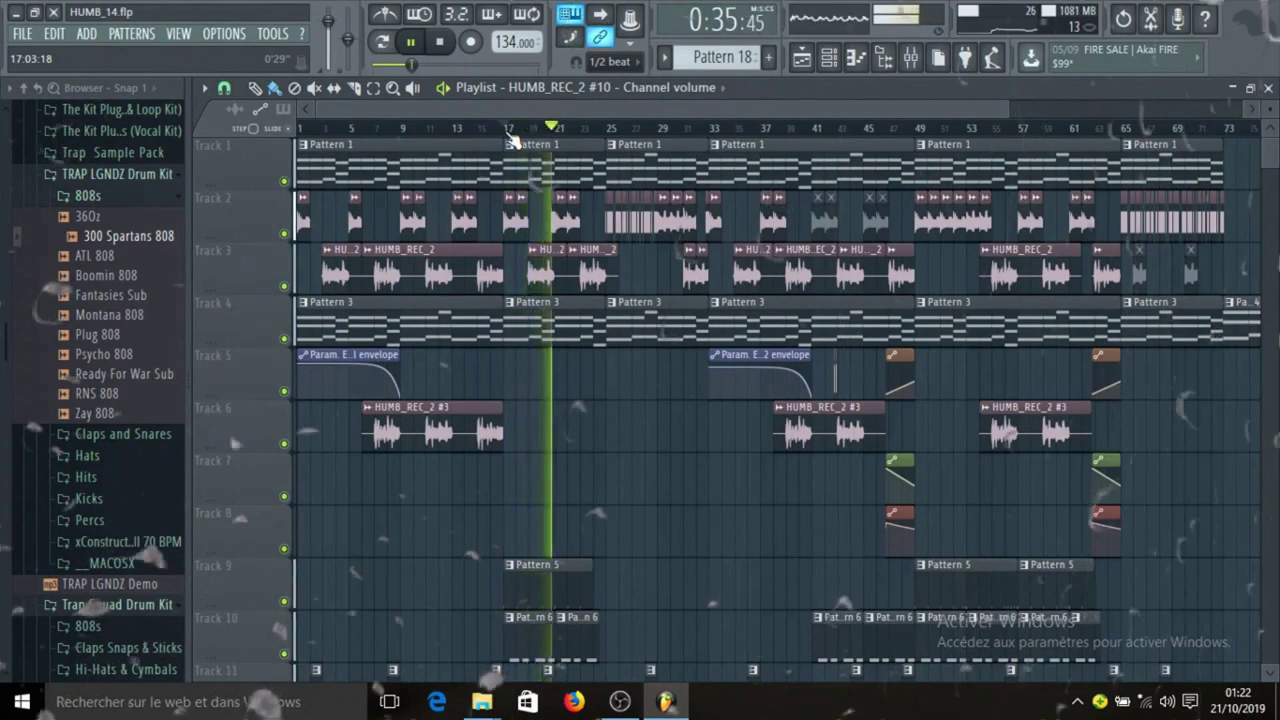
- Stop playback, select the Resynthesis mixer track and inspect the sample settings of the HUMB_REC_2 clip on playlist Track 3
key("space")
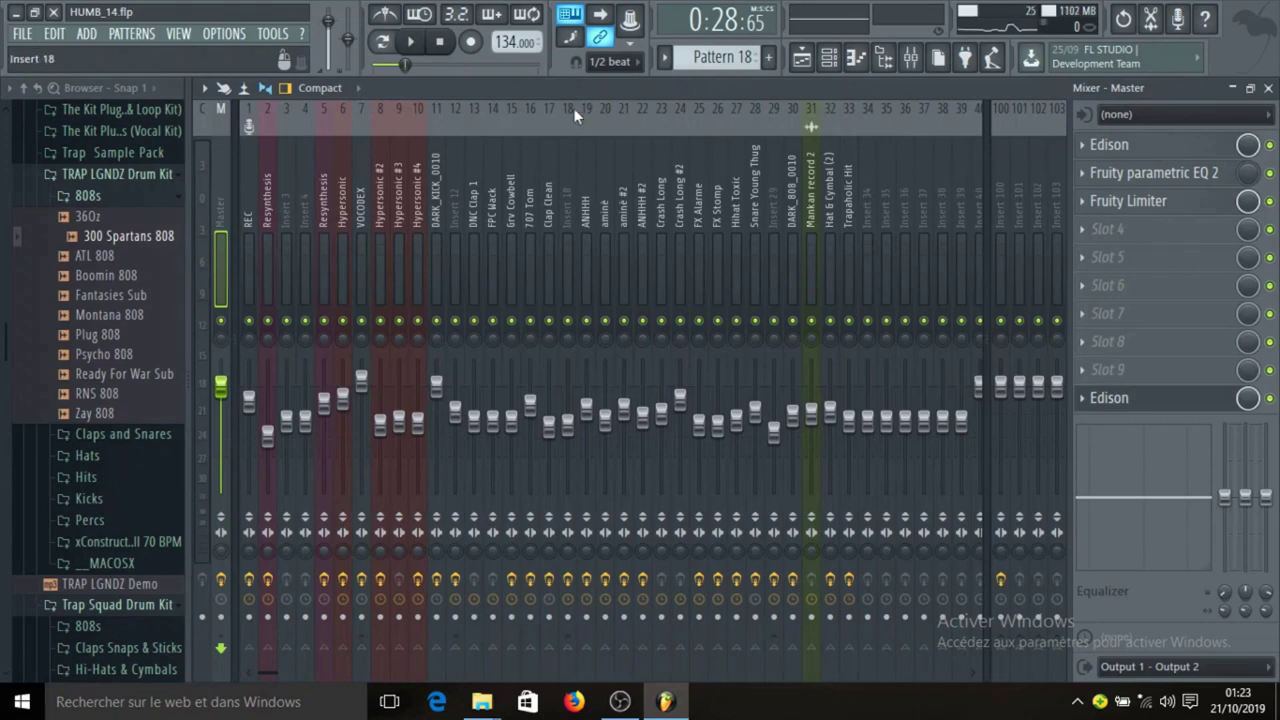
left_click(321, 200)
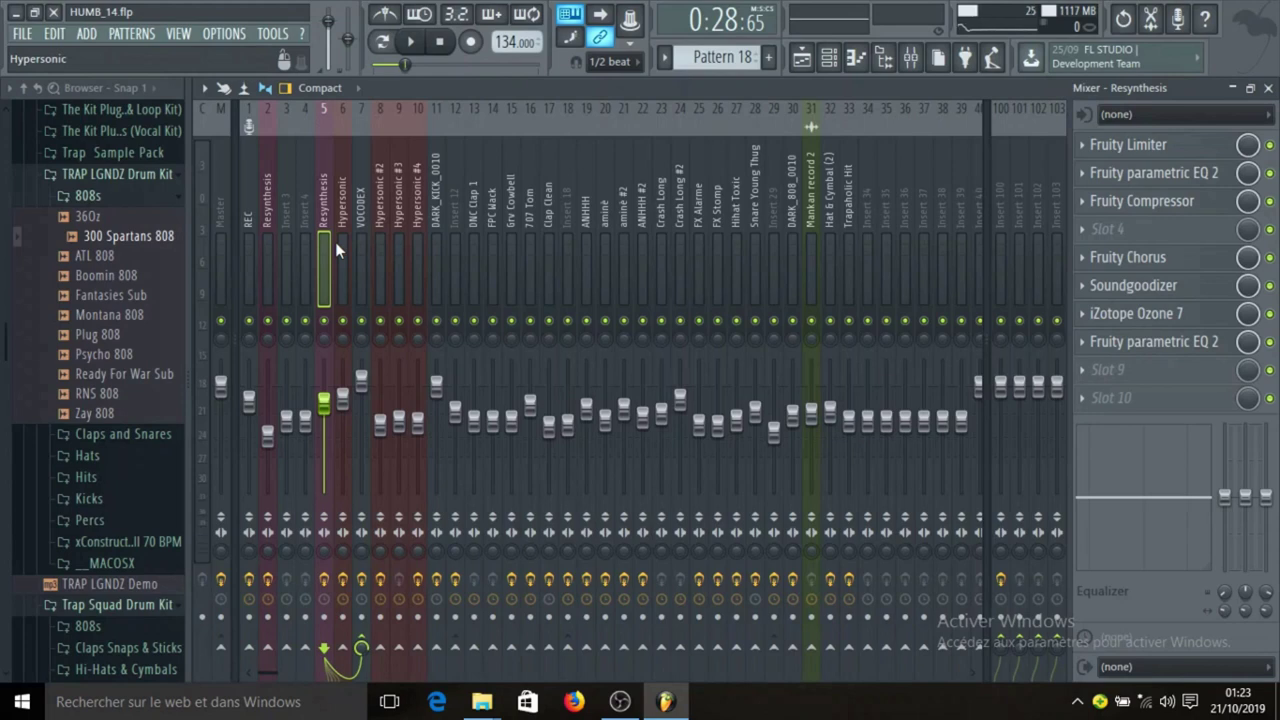
left_click(802, 57)
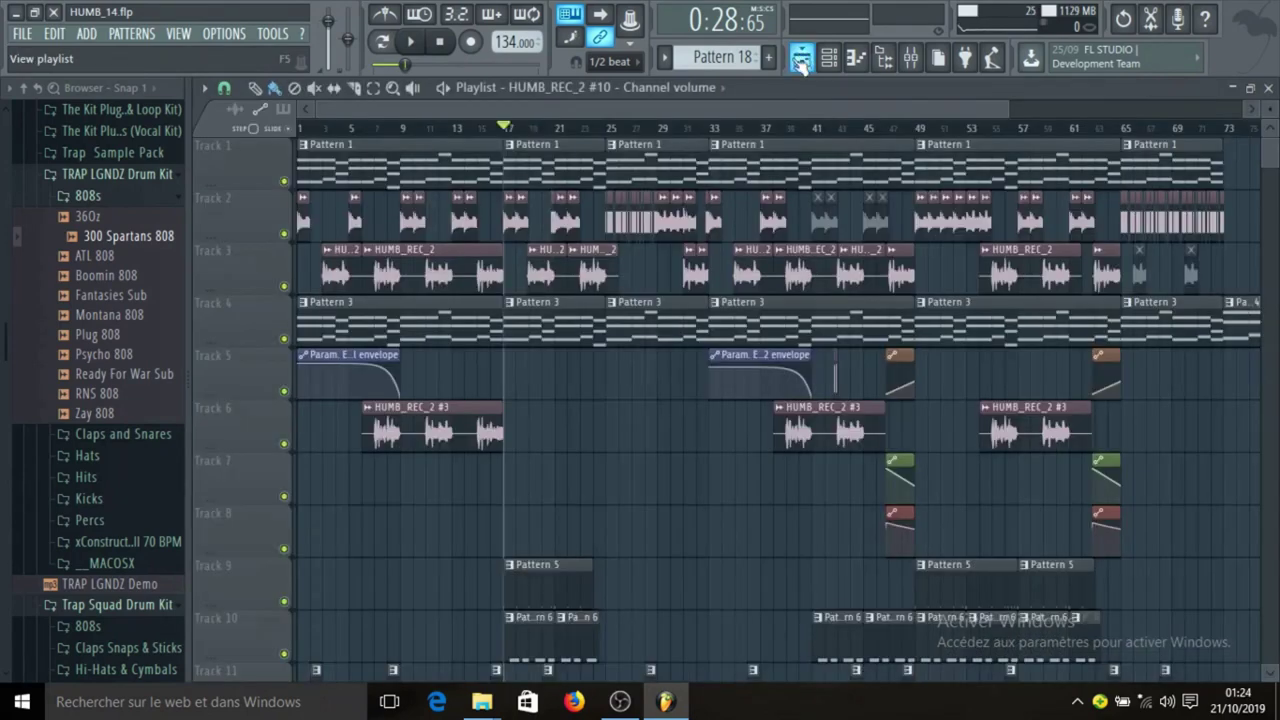
double_click(490, 273)
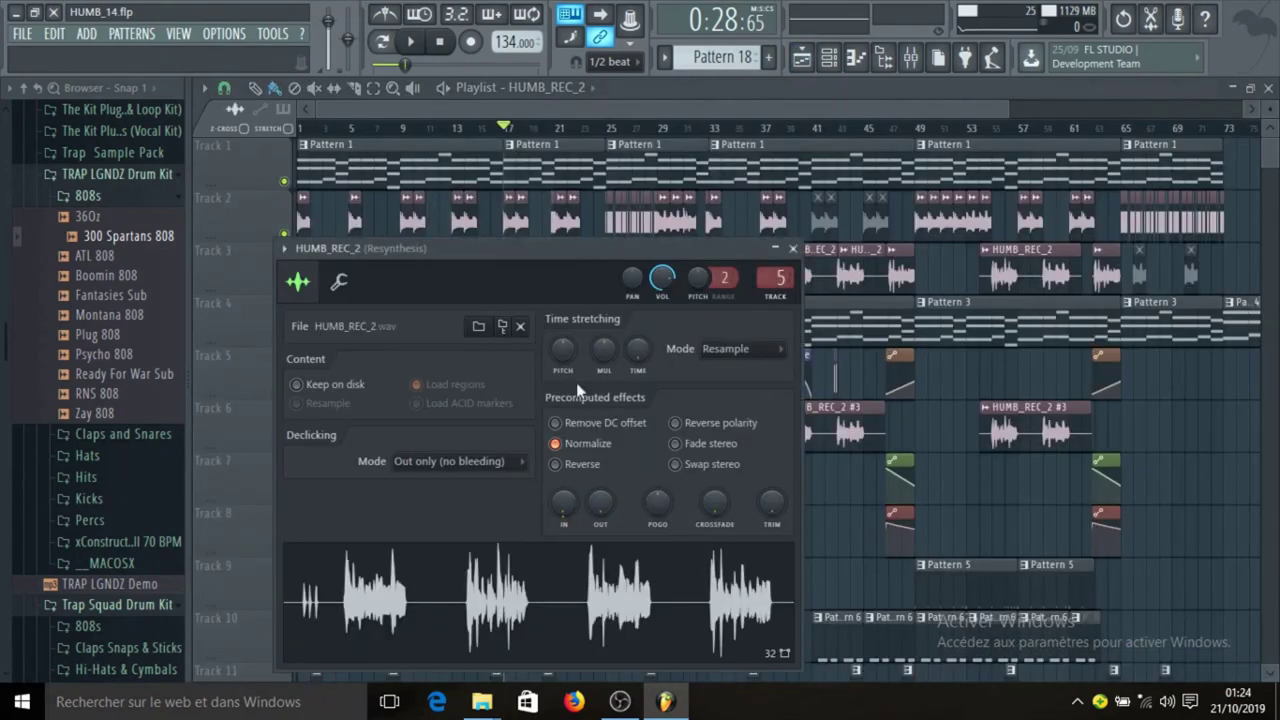
left_click(793, 249)
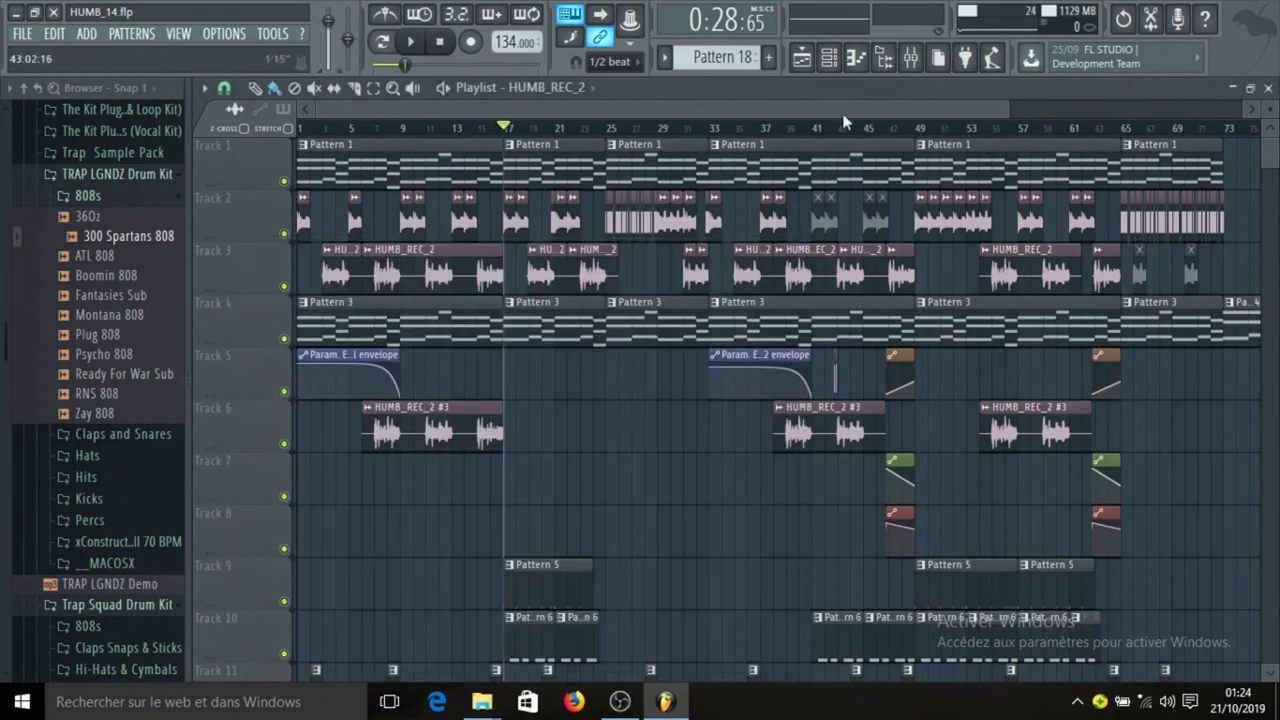
left_click(810, 60)
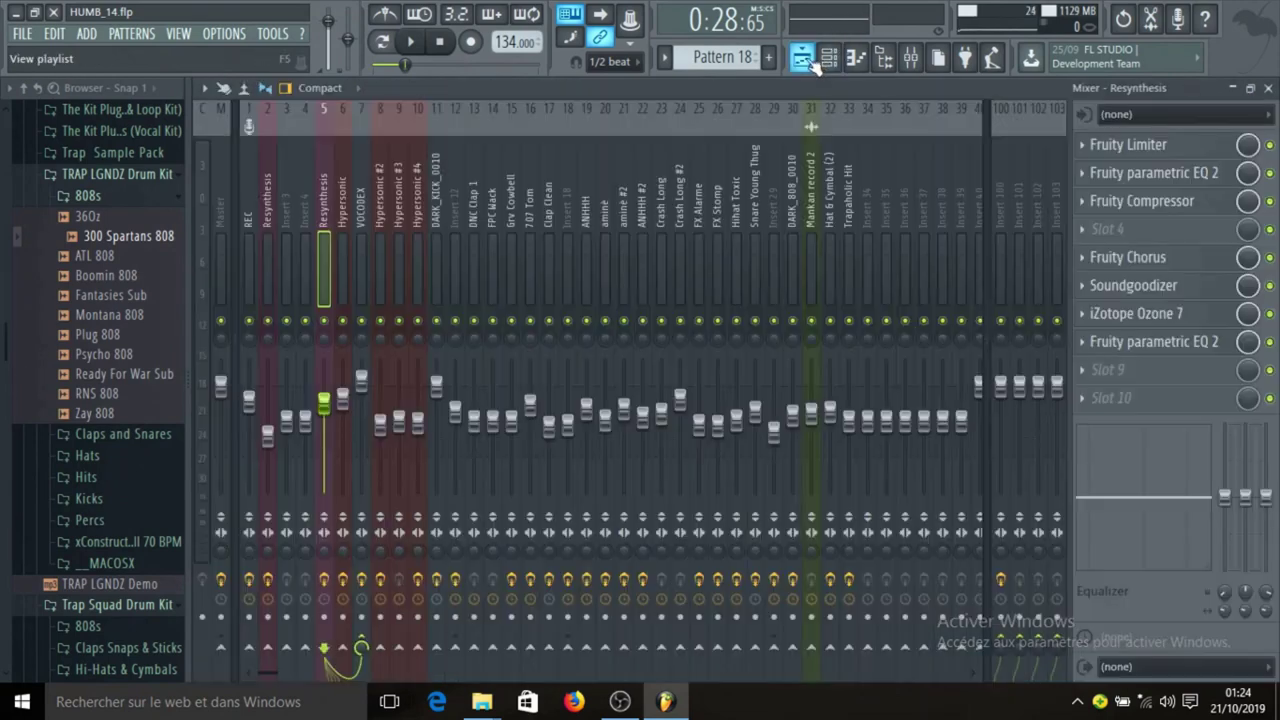
- Solo the Resynthesis mixer track and mute Insert 100
right_click(324, 322)
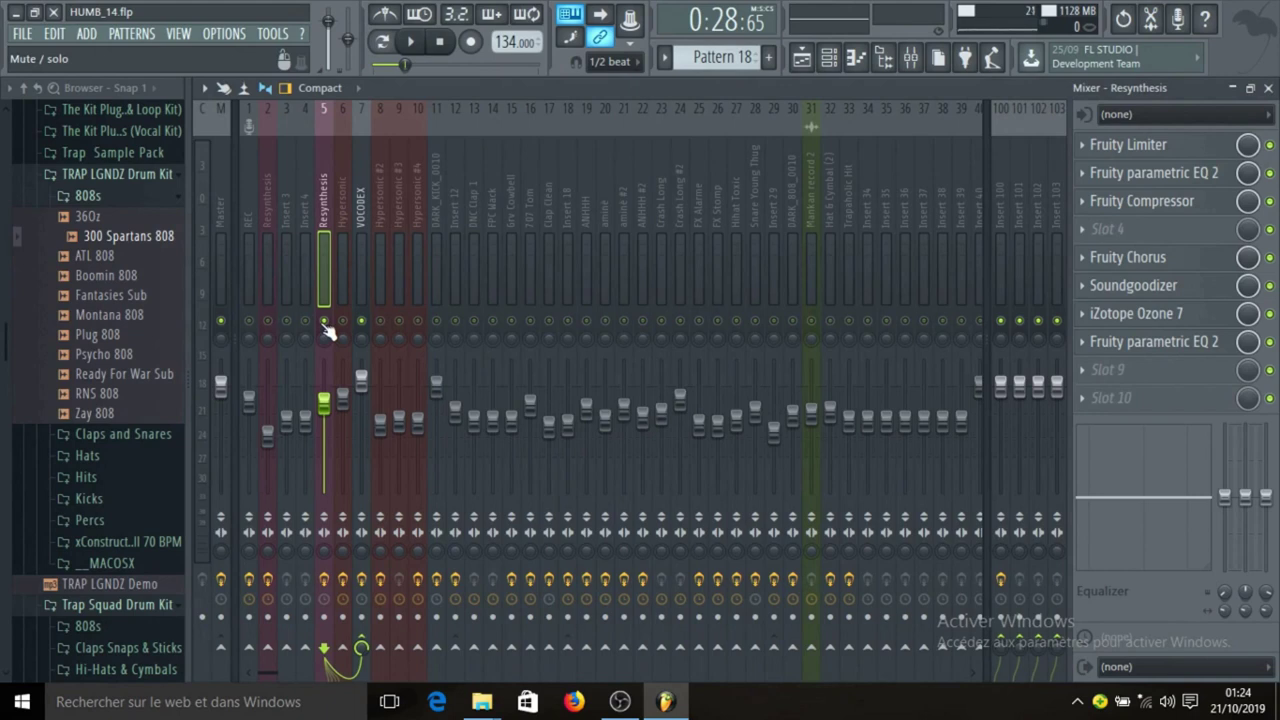
left_click(342, 580)
left_click(362, 580)
left_click(1000, 321)
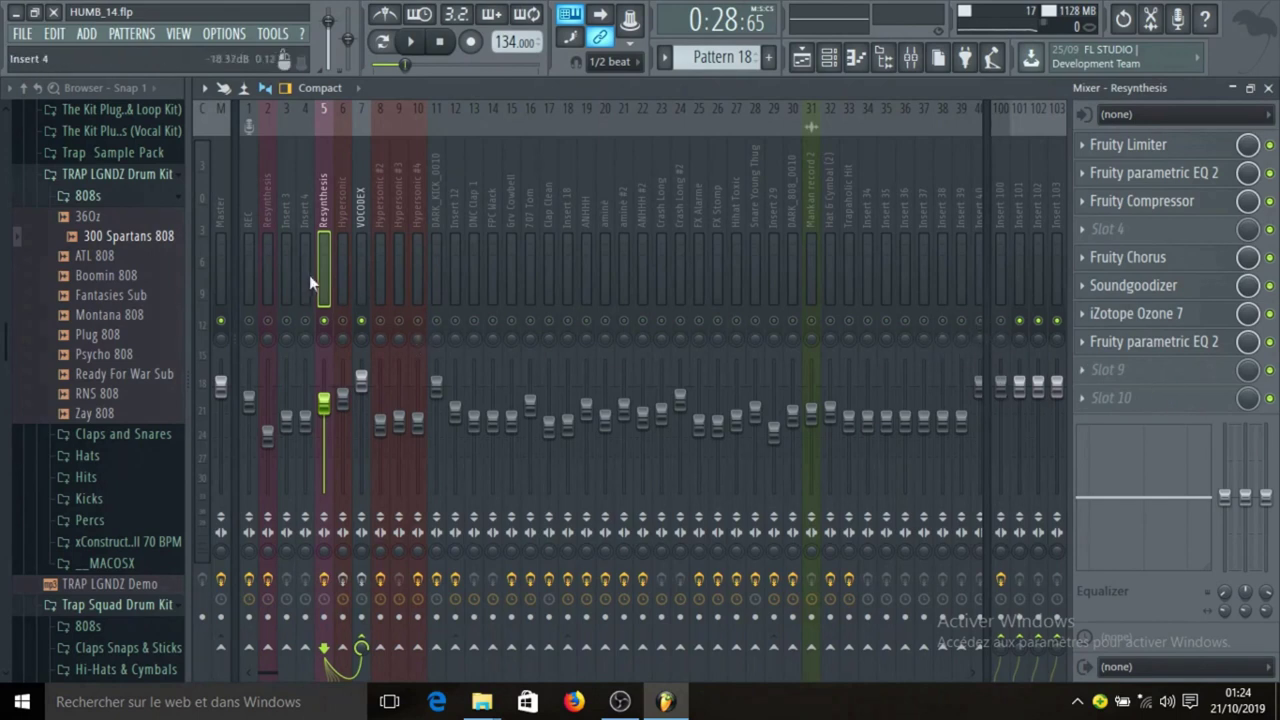
- Turn off all effect slots on the Resynthesis track and listen to the unprocessed vocal
right_click(1268, 148)
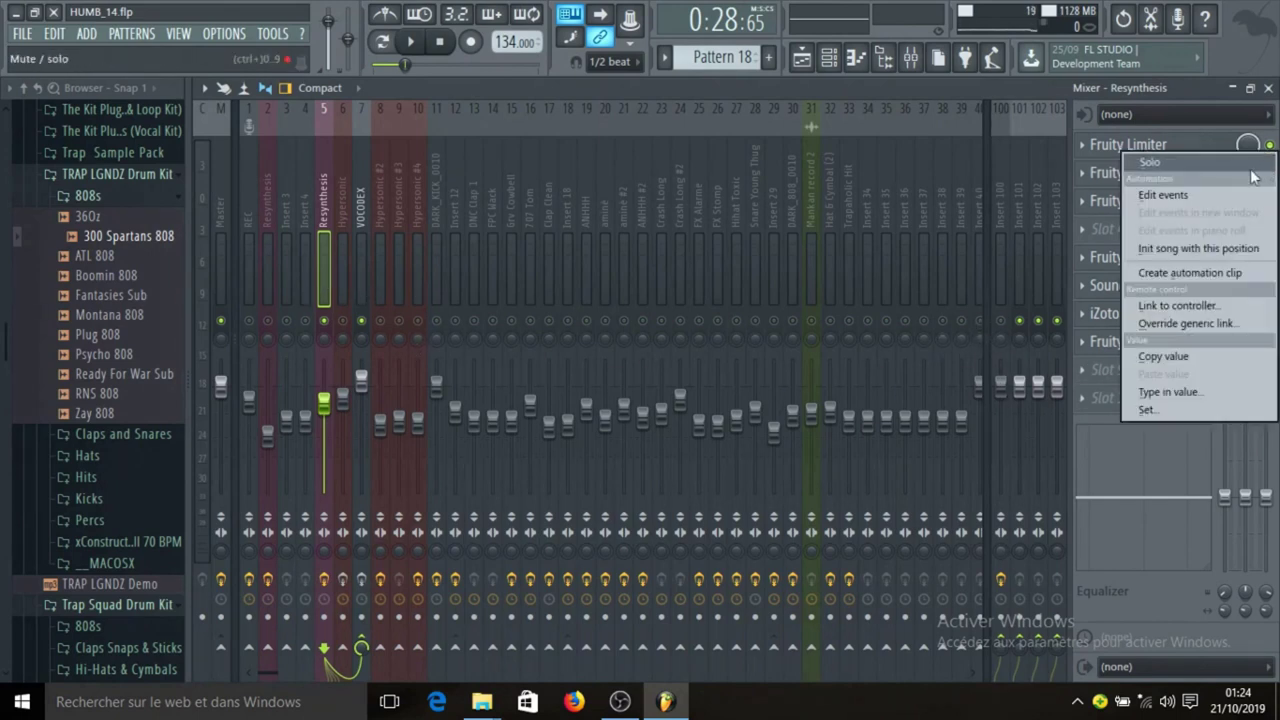
left_click(1252, 170)
left_click(1270, 146)
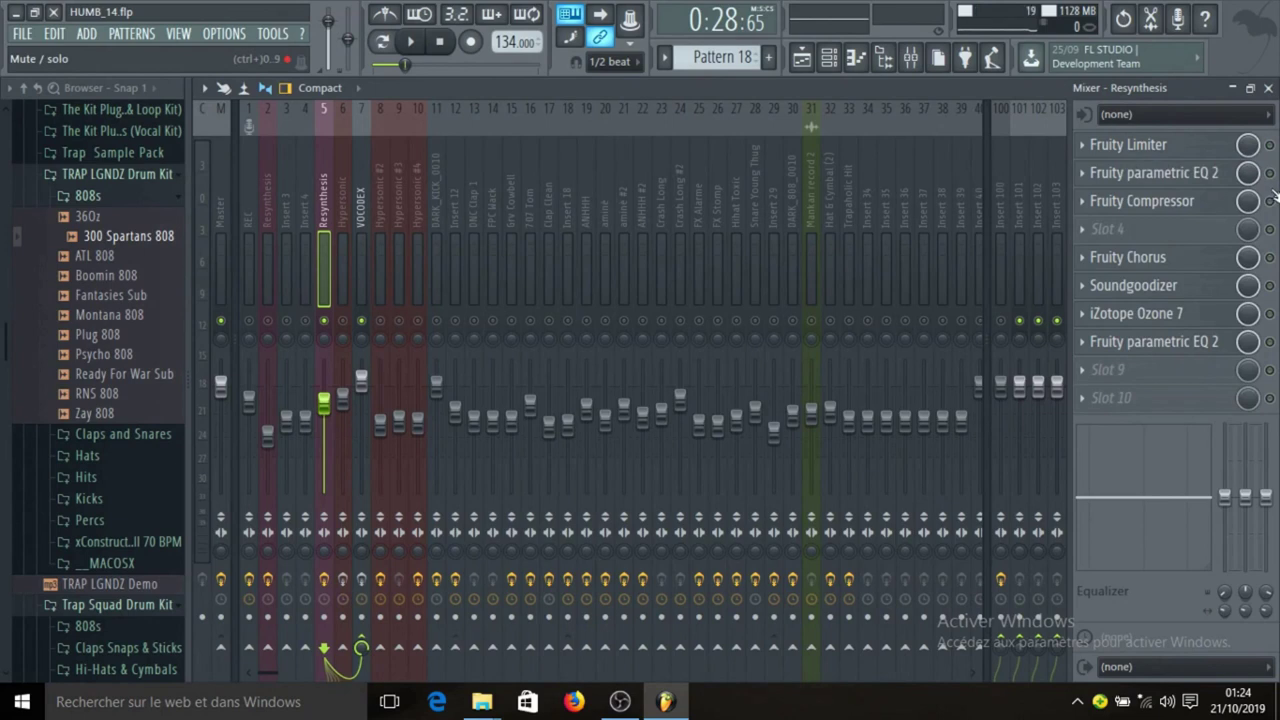
key("space")
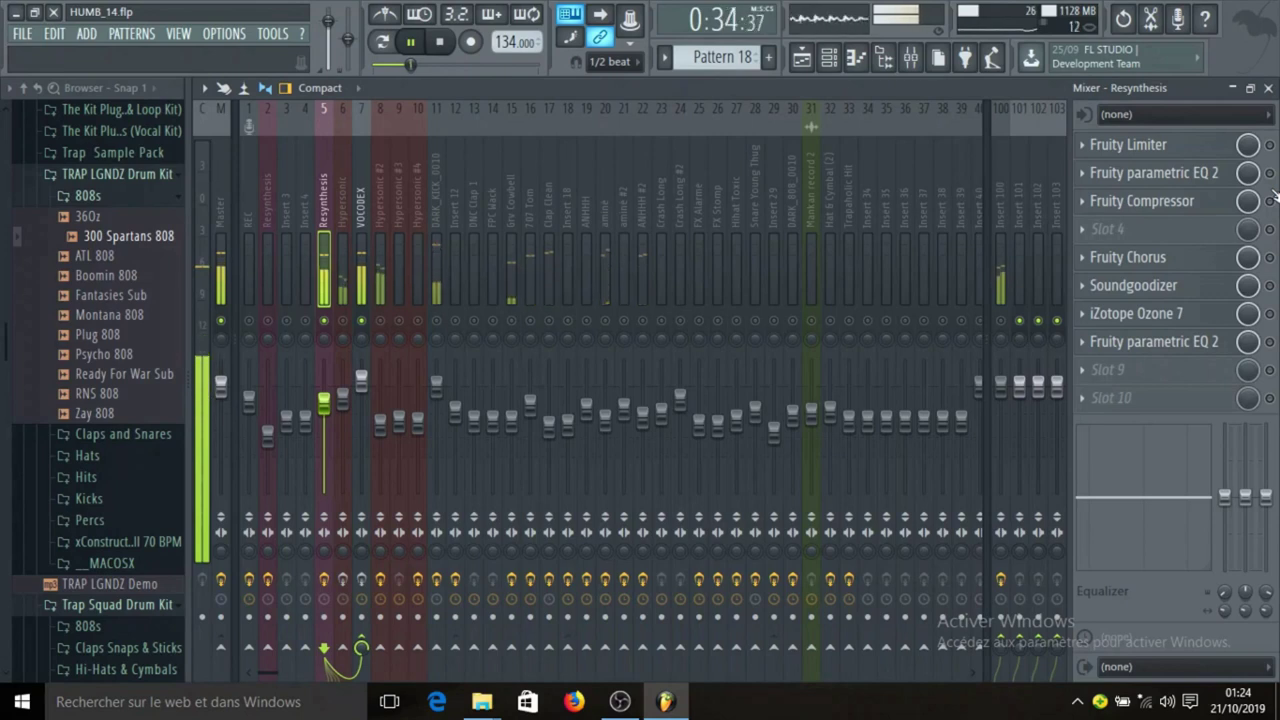
key("space")
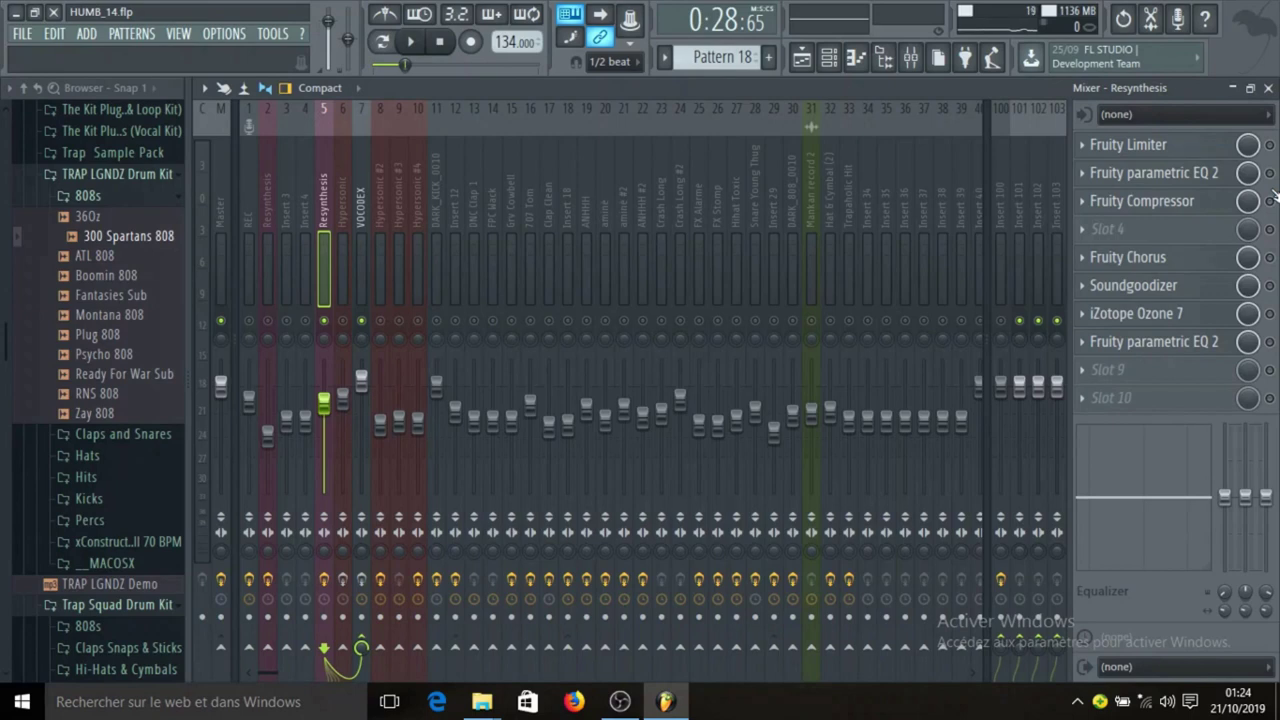
- Examine the Fruity Limiter's noise gate and the low-cut and high-shelf bands of the first Fruity parametric EQ 2
left_click(1178, 152)
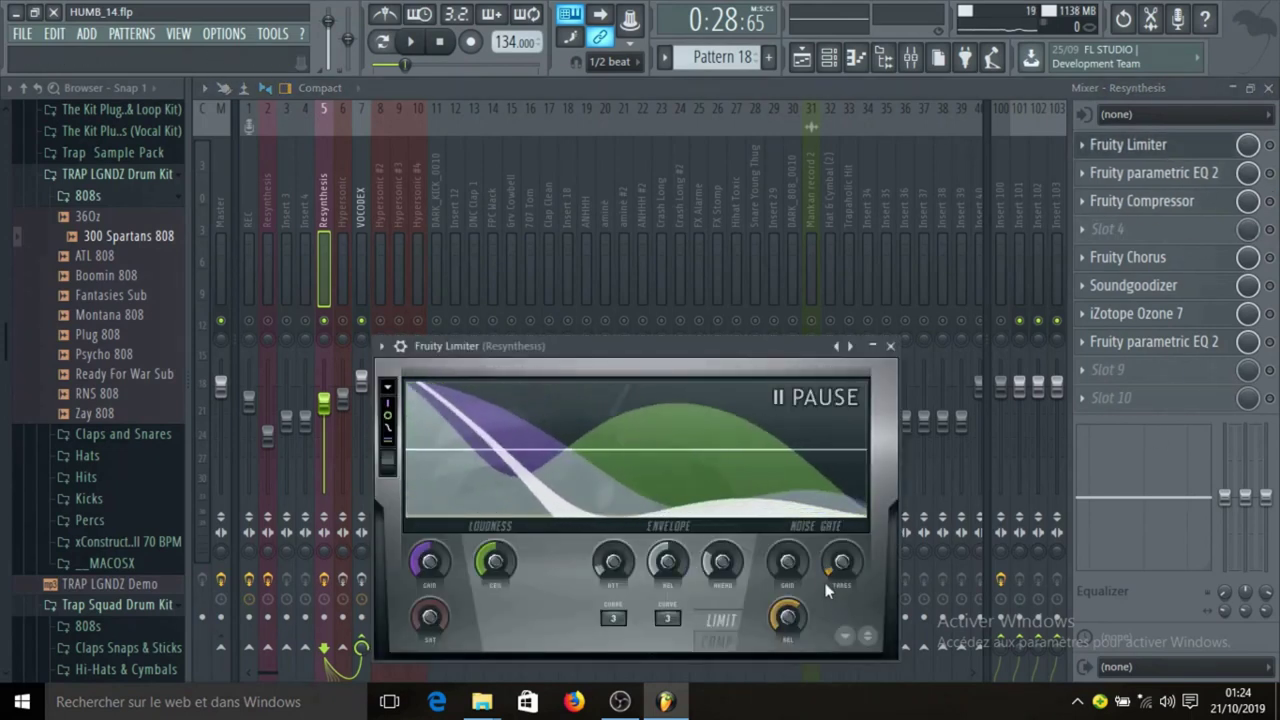
left_click_drag(829, 580, 829, 574)
left_click(890, 346)
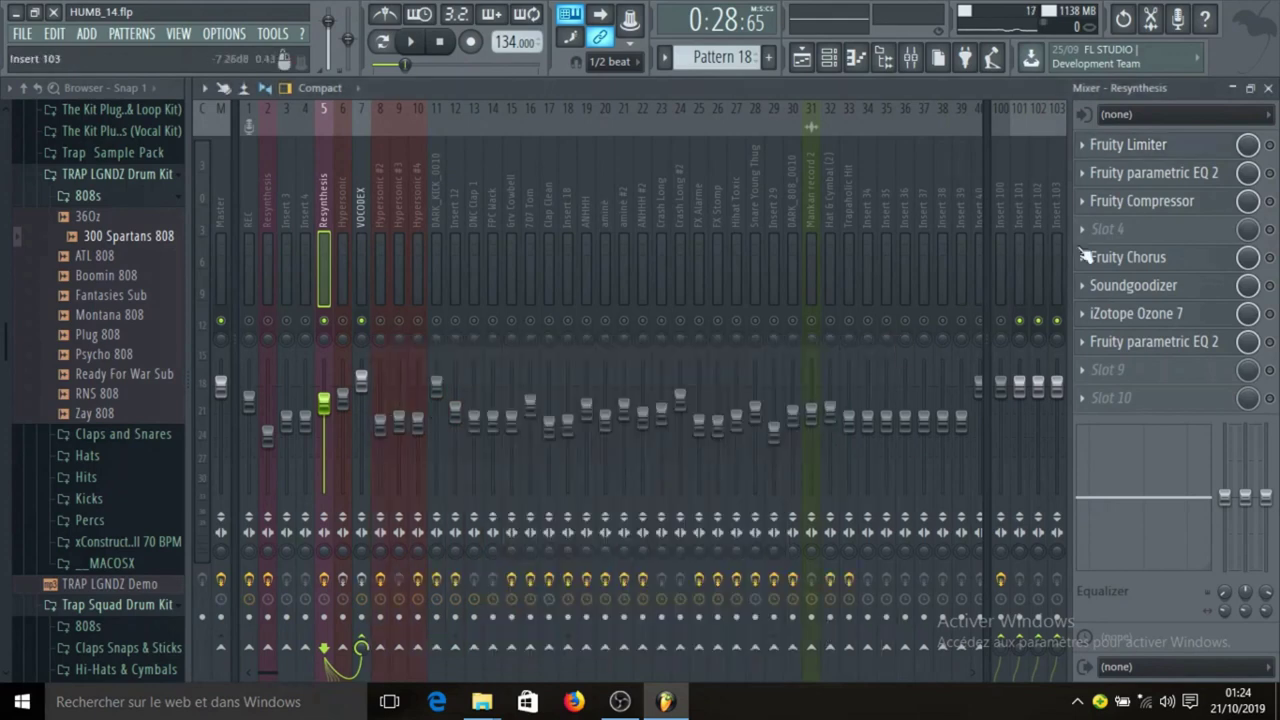
left_click(1123, 174)
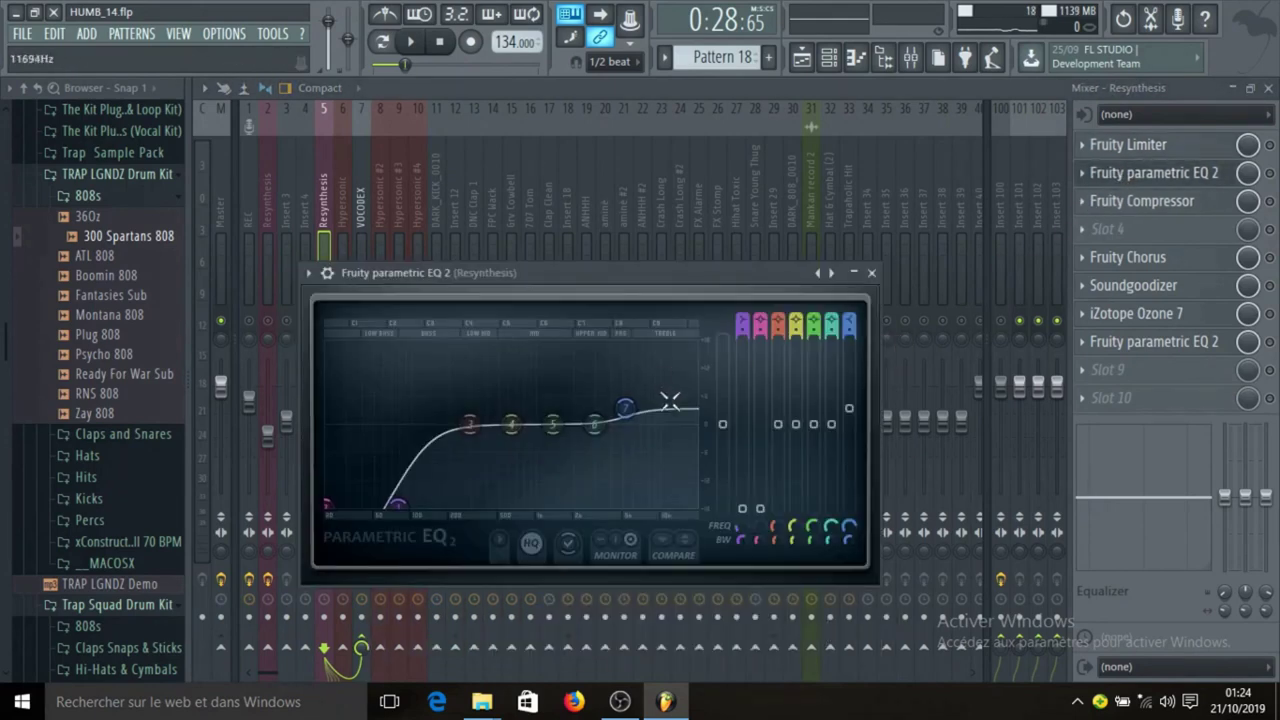
left_click_drag(393, 512, 406, 517)
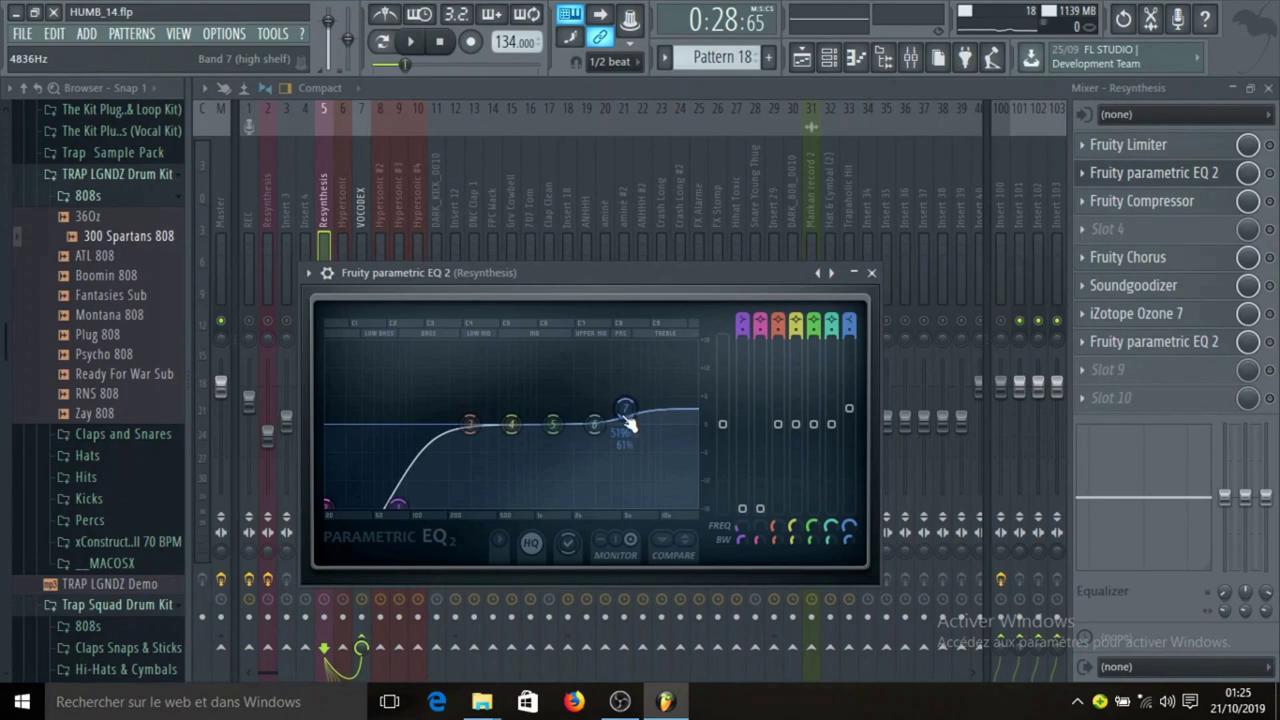
left_click(871, 272)
- Examine the Fruity Compressor and Fruity Chorus settings on the Resynthesis track
left_click(1142, 201)
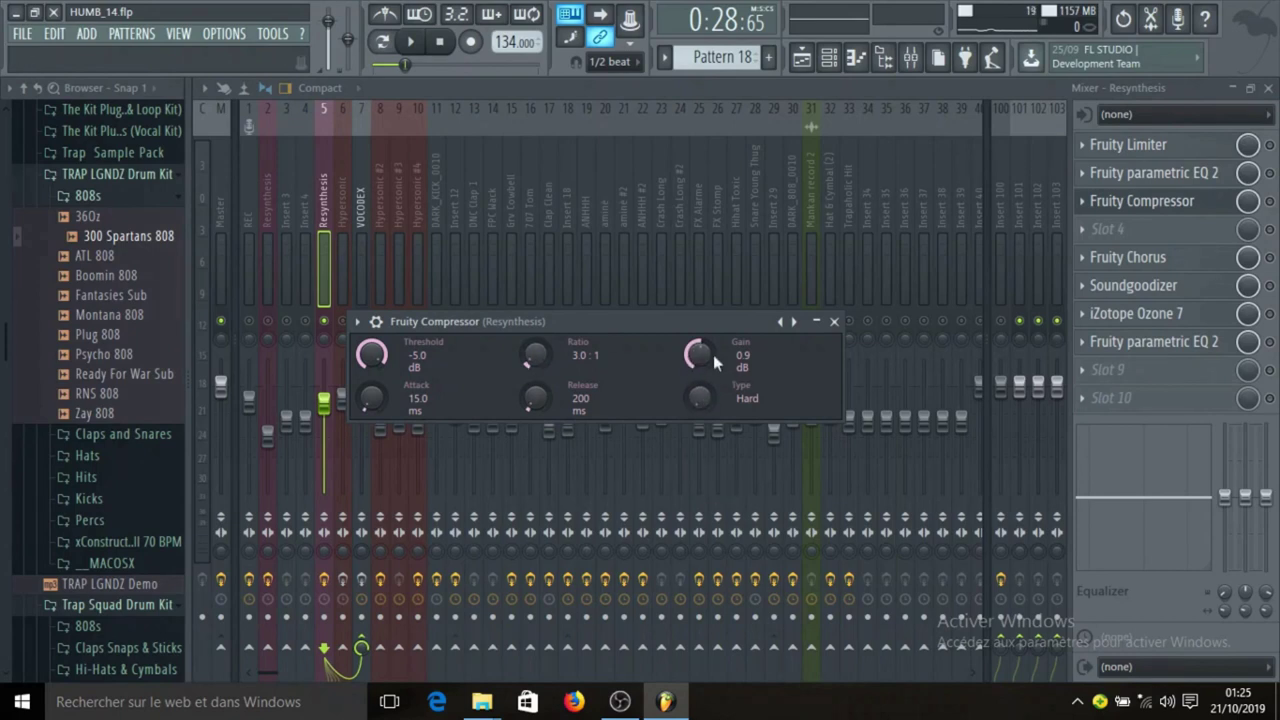
left_click_drag(626, 328, 634, 254)
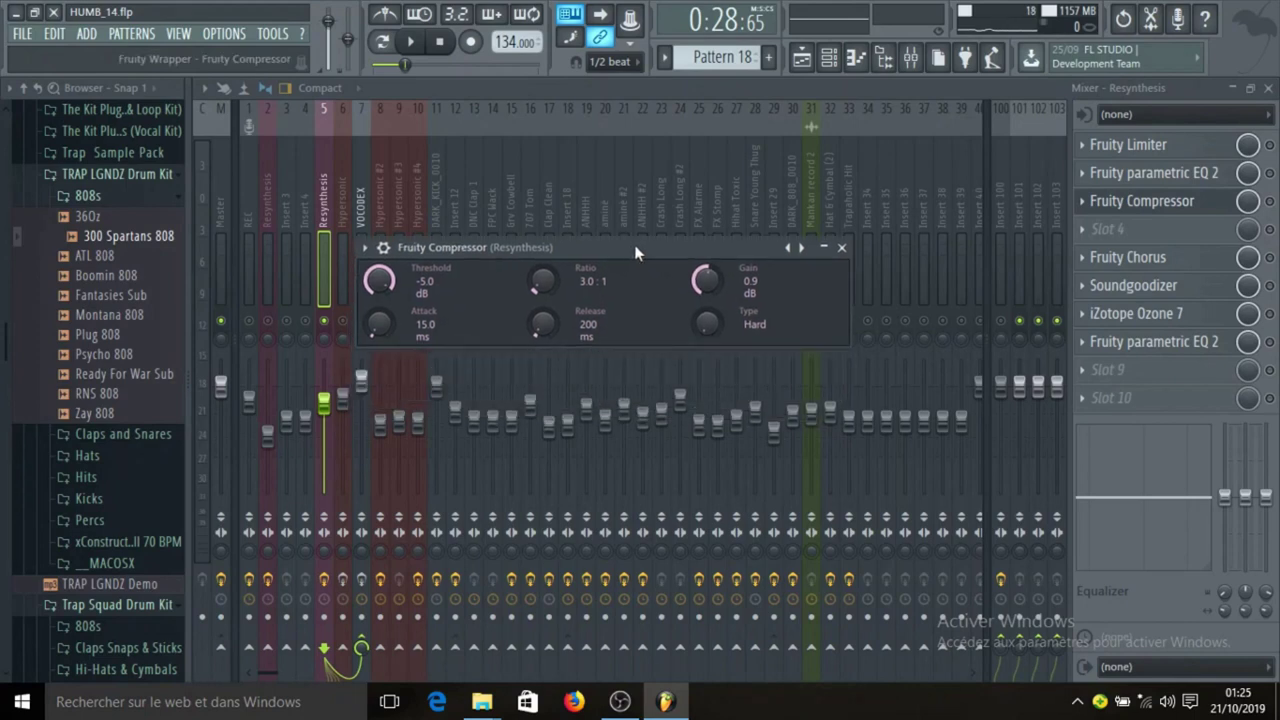
left_click(841, 247)
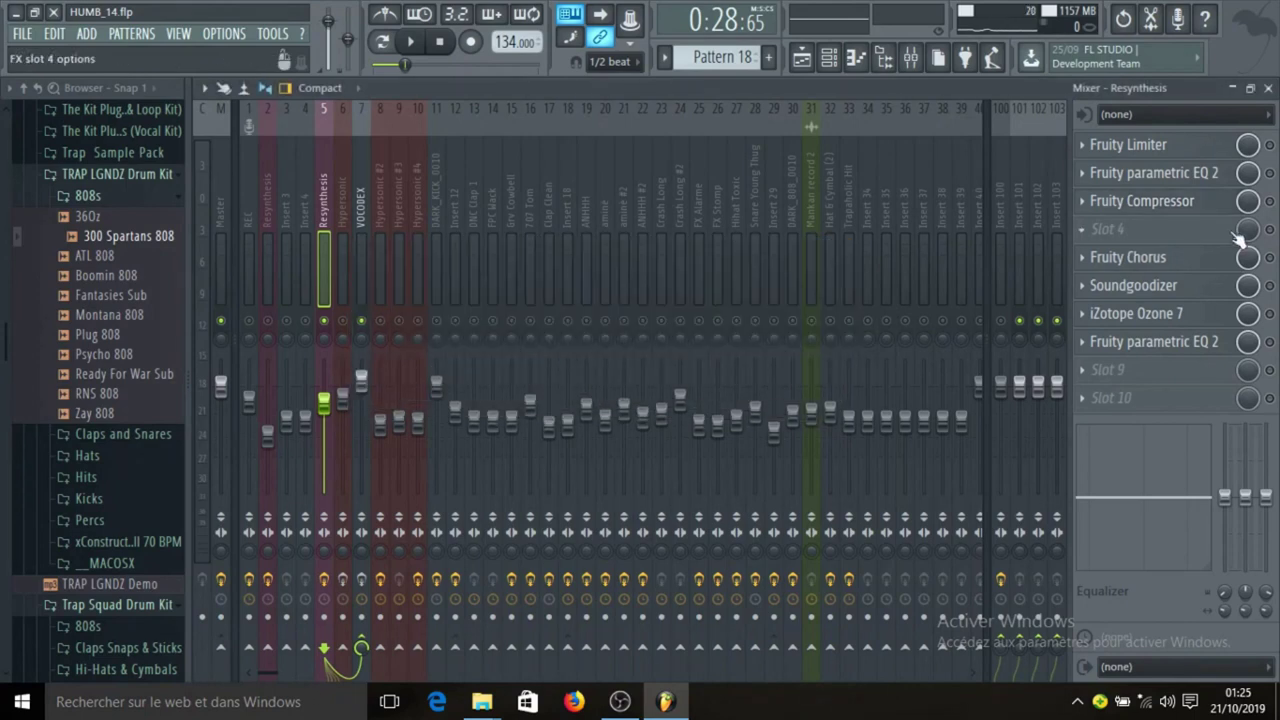
left_click(1175, 265)
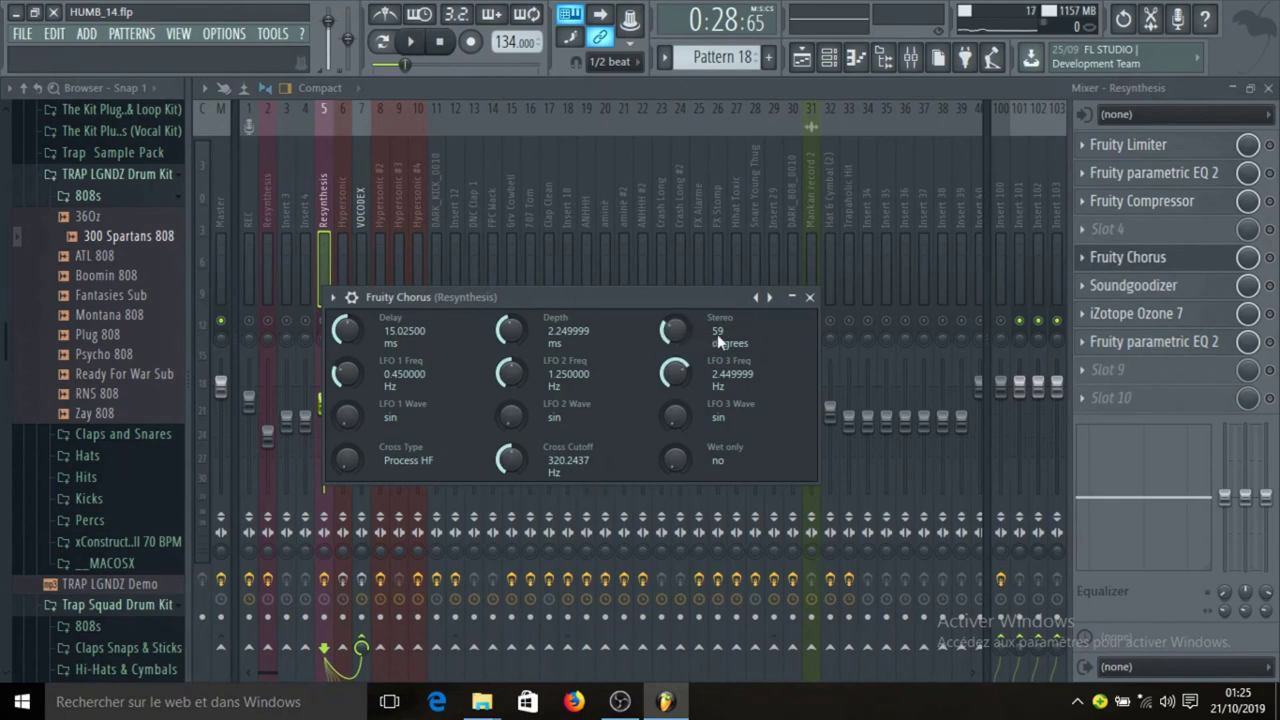
left_click(810, 298)
- Examine the Soundgoodizer's amount and its modes A to D on the Resynthesis track
left_click(1176, 290)
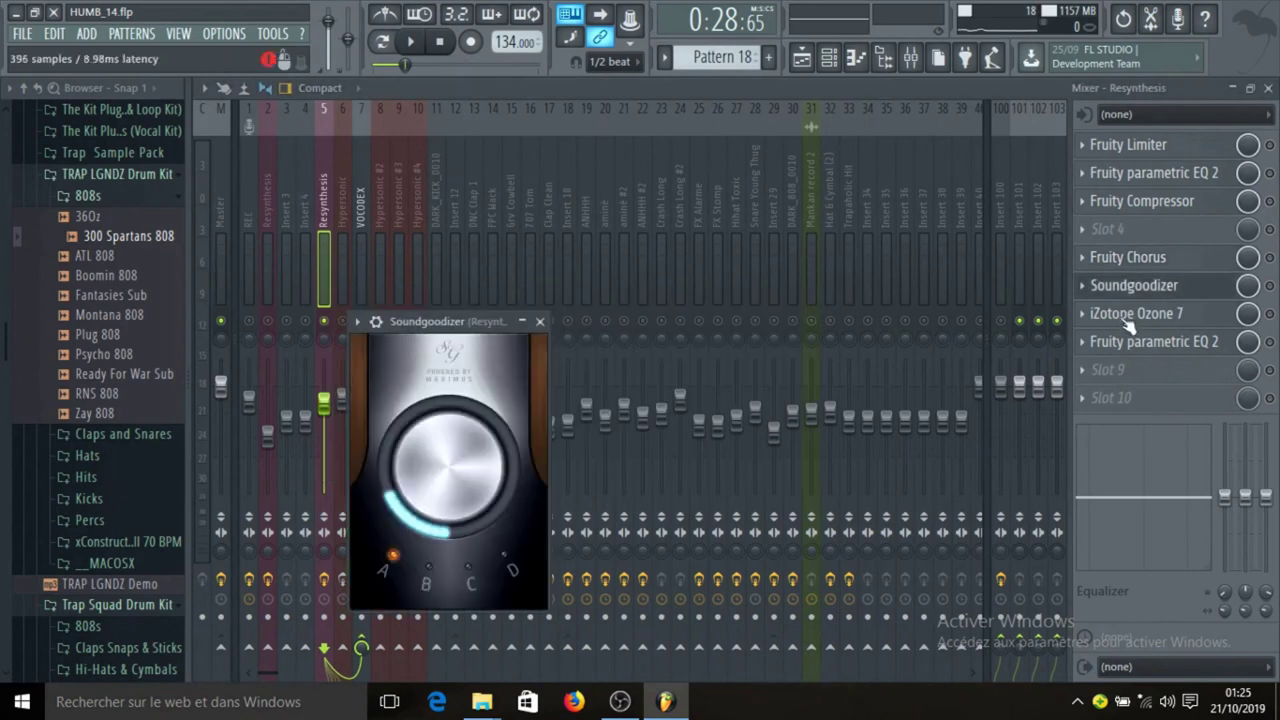
left_click(428, 582)
left_click(510, 572)
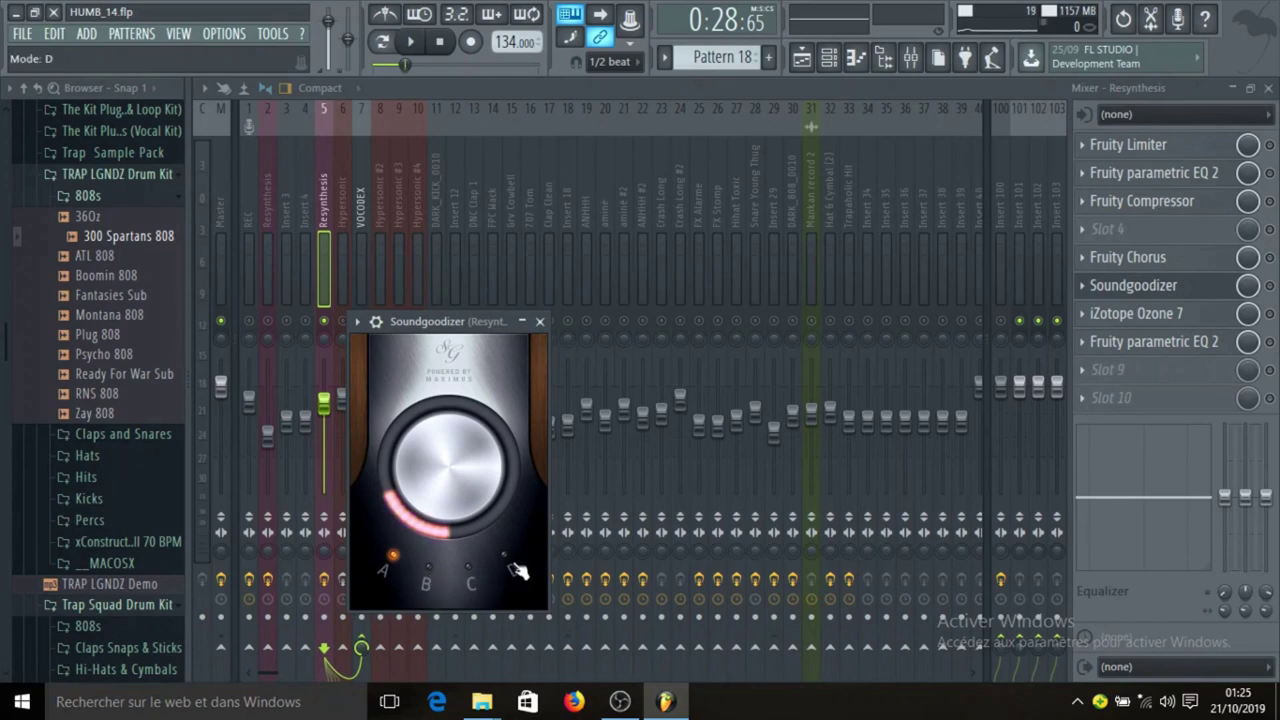
left_click(436, 584)
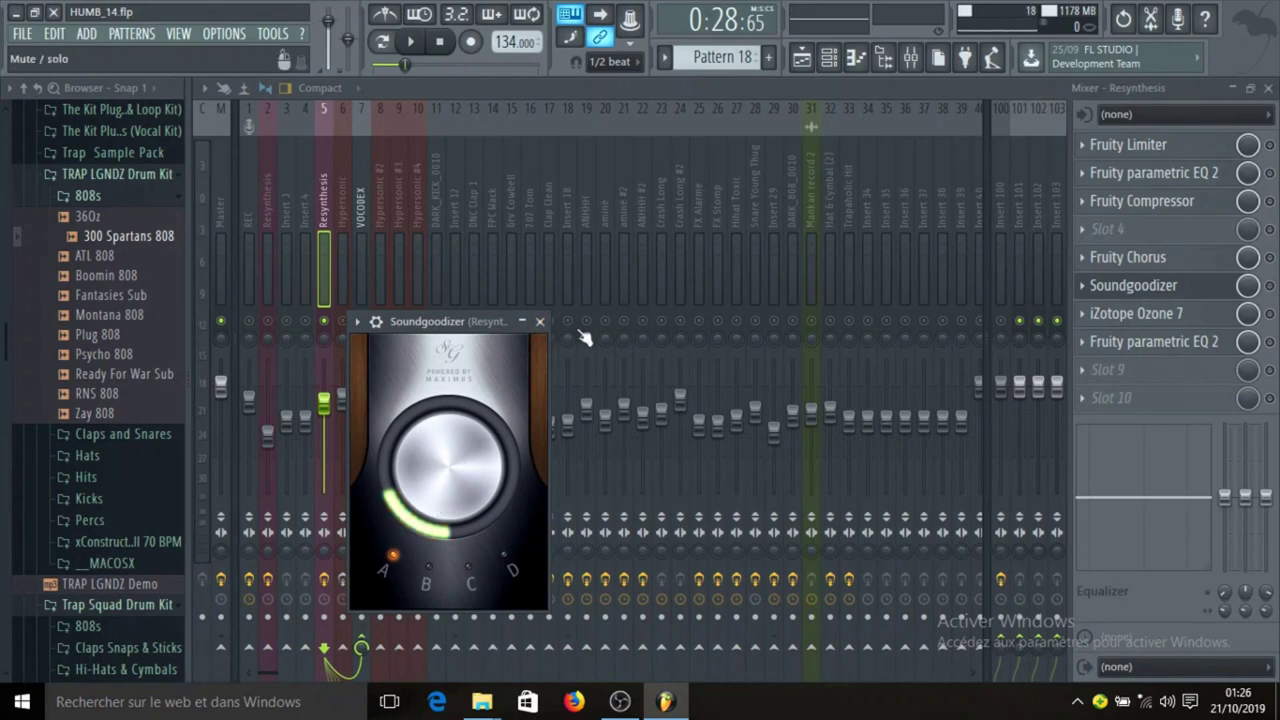
left_click(540, 321)
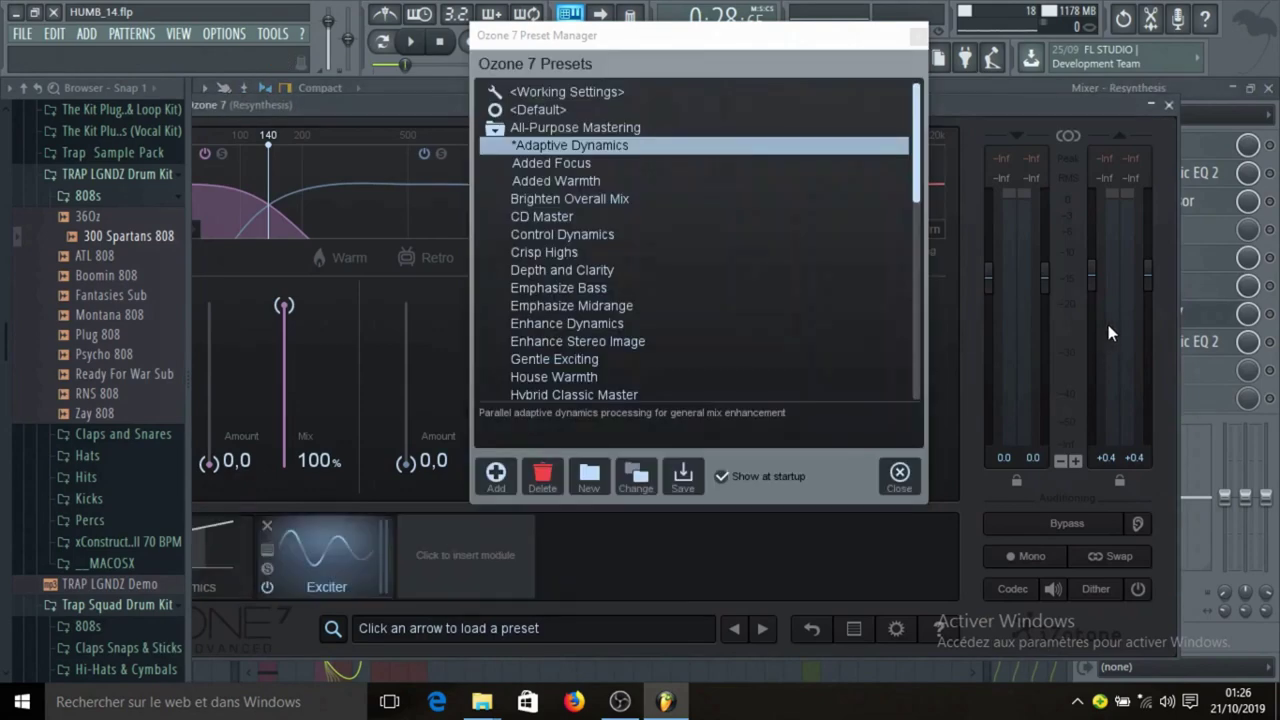
- Dismiss iZotope Ozone 7's preset manager, show its Dynamics module and raise the output gain to +0.8
left_click(912, 37)
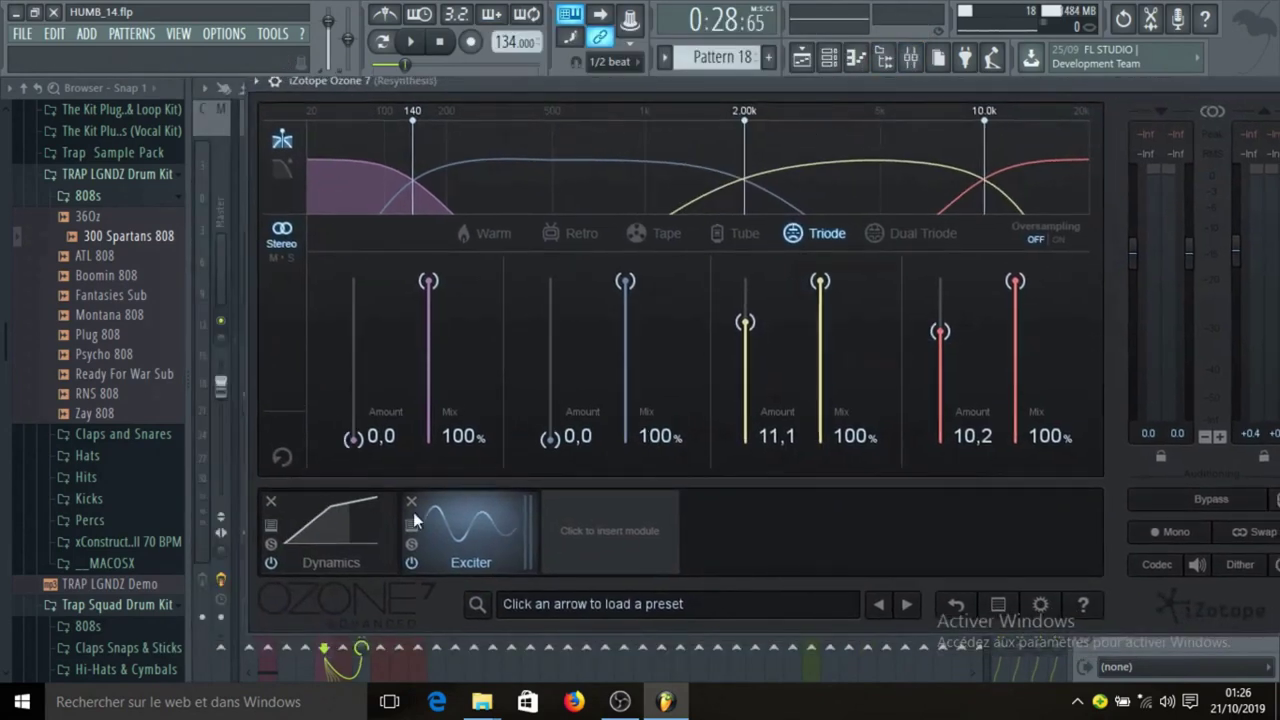
left_click(340, 545)
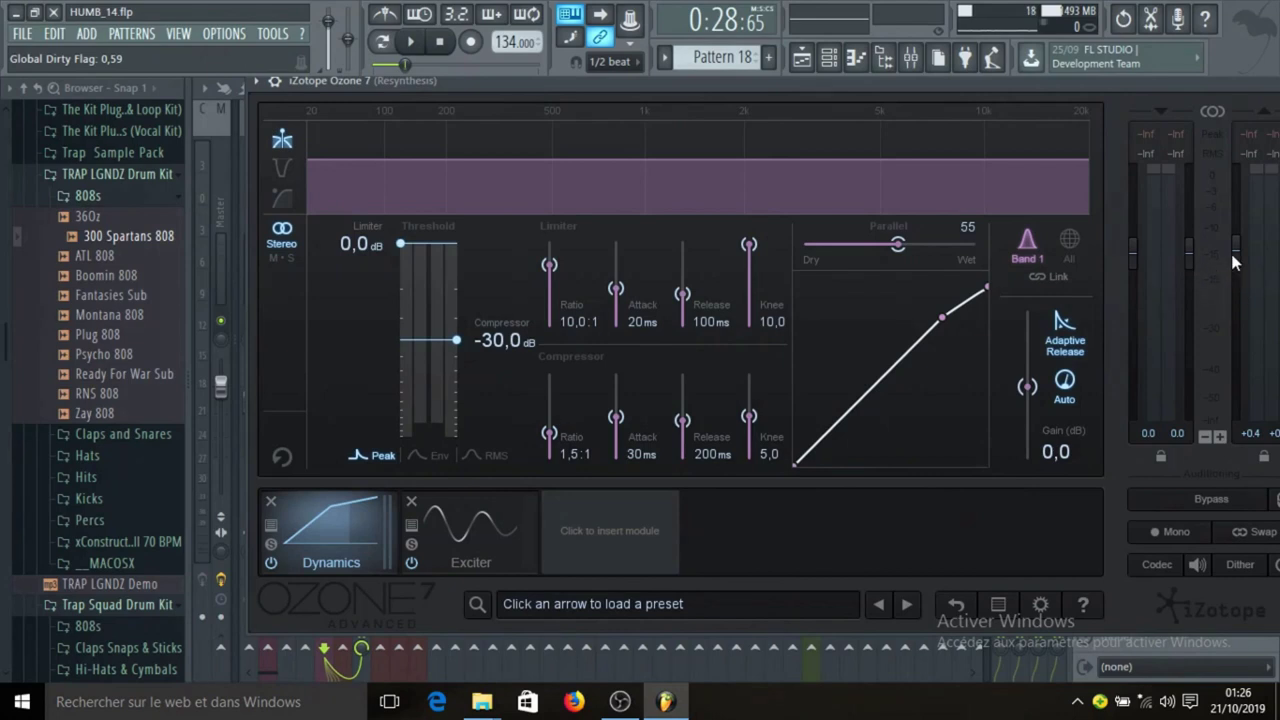
left_click_drag(1233, 254, 1233, 253)
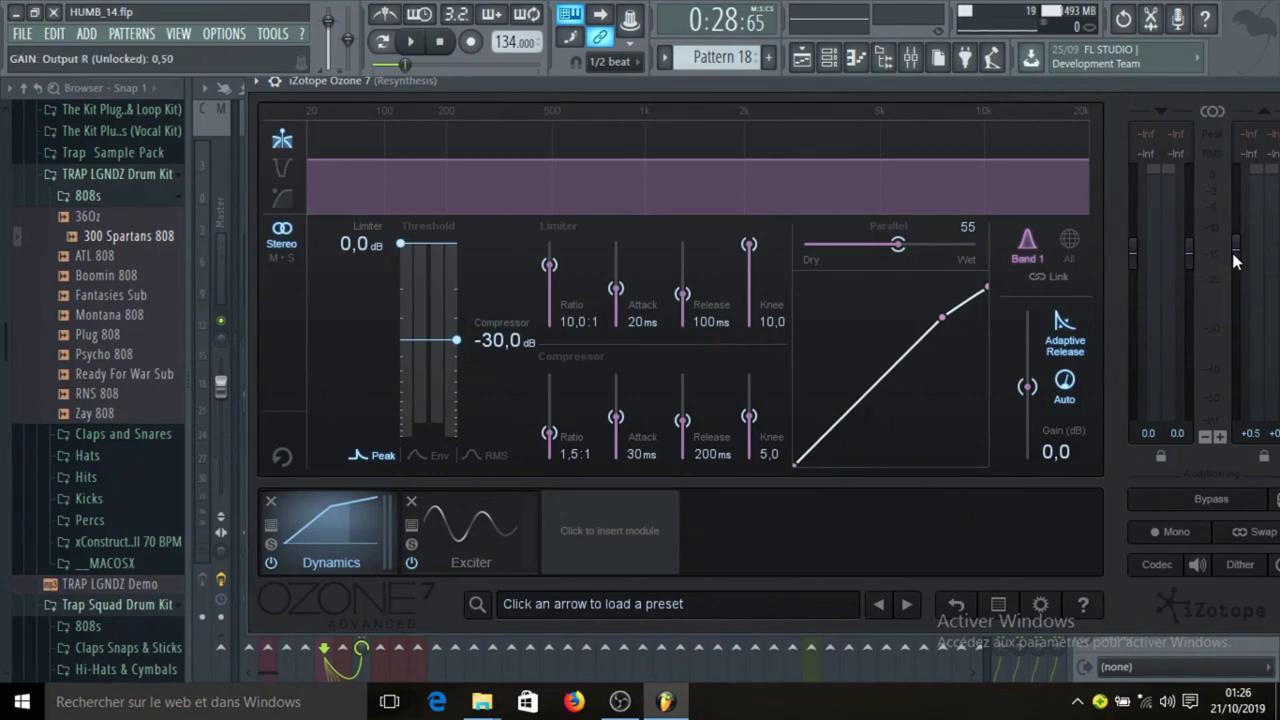
scroll(1236, 261, "down", 1)
scroll(1236, 261, "up", 4)
- Examine Ozone 7's Exciter module and the notch cuts in the second Fruity parametric EQ 2
left_click(477, 560)
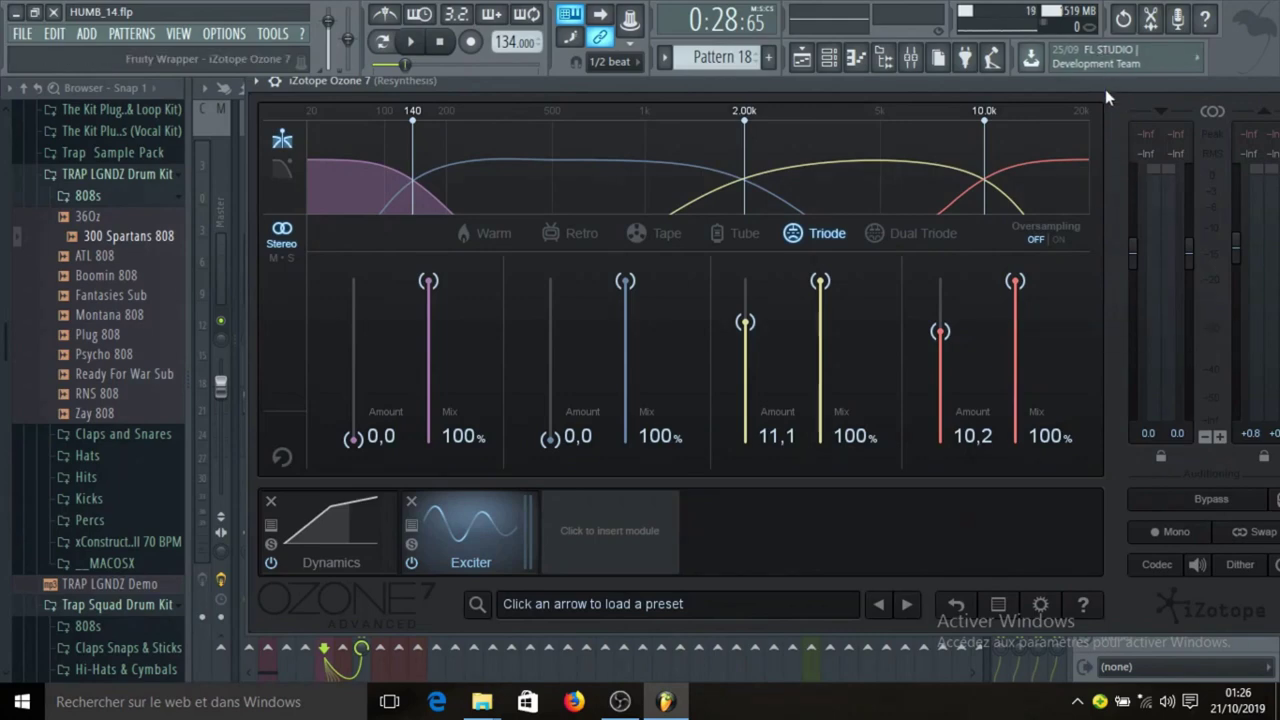
left_click_drag(1105, 86, 770, 121)
left_click(978, 115)
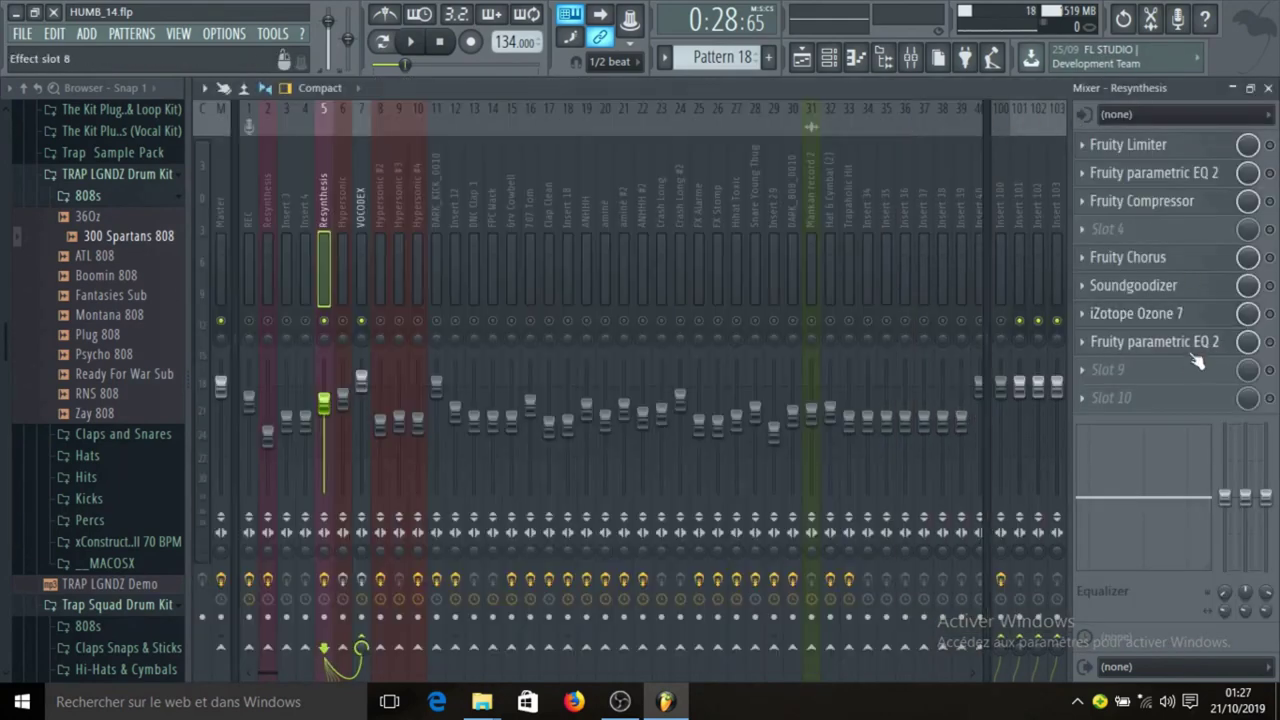
left_click(1170, 345)
left_click_drag(781, 323, 751, 194)
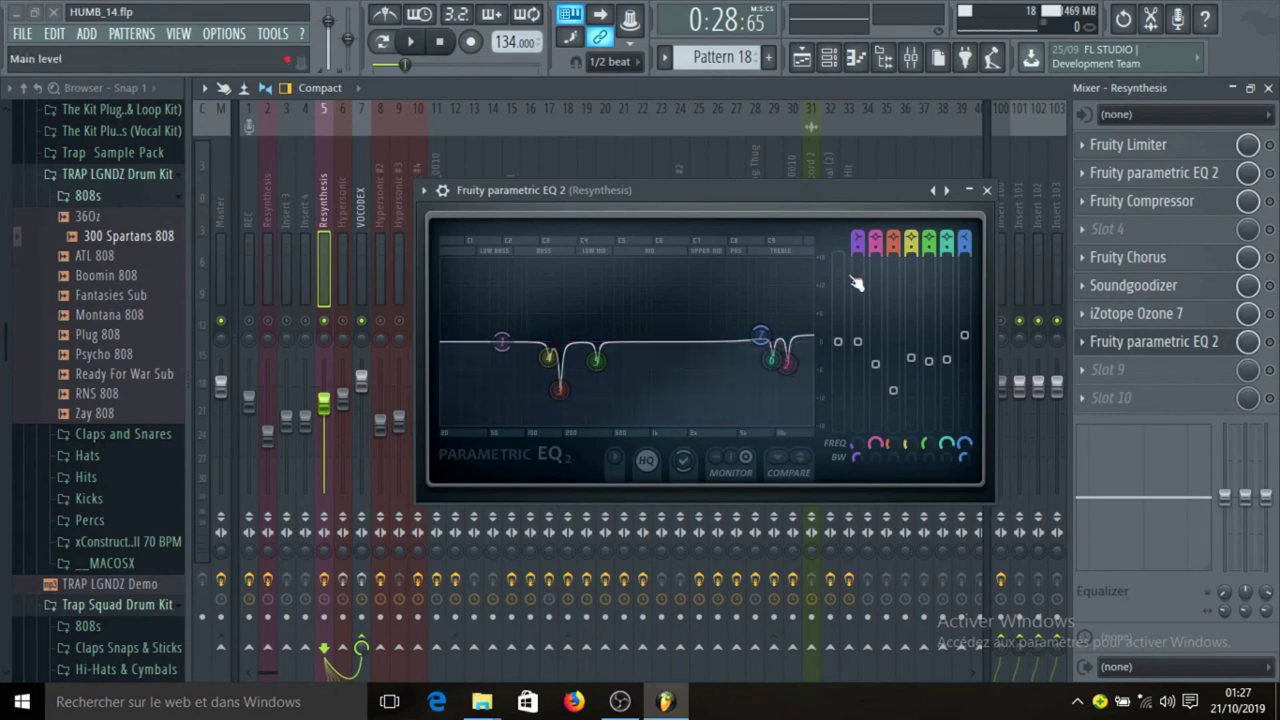
left_click(987, 190)
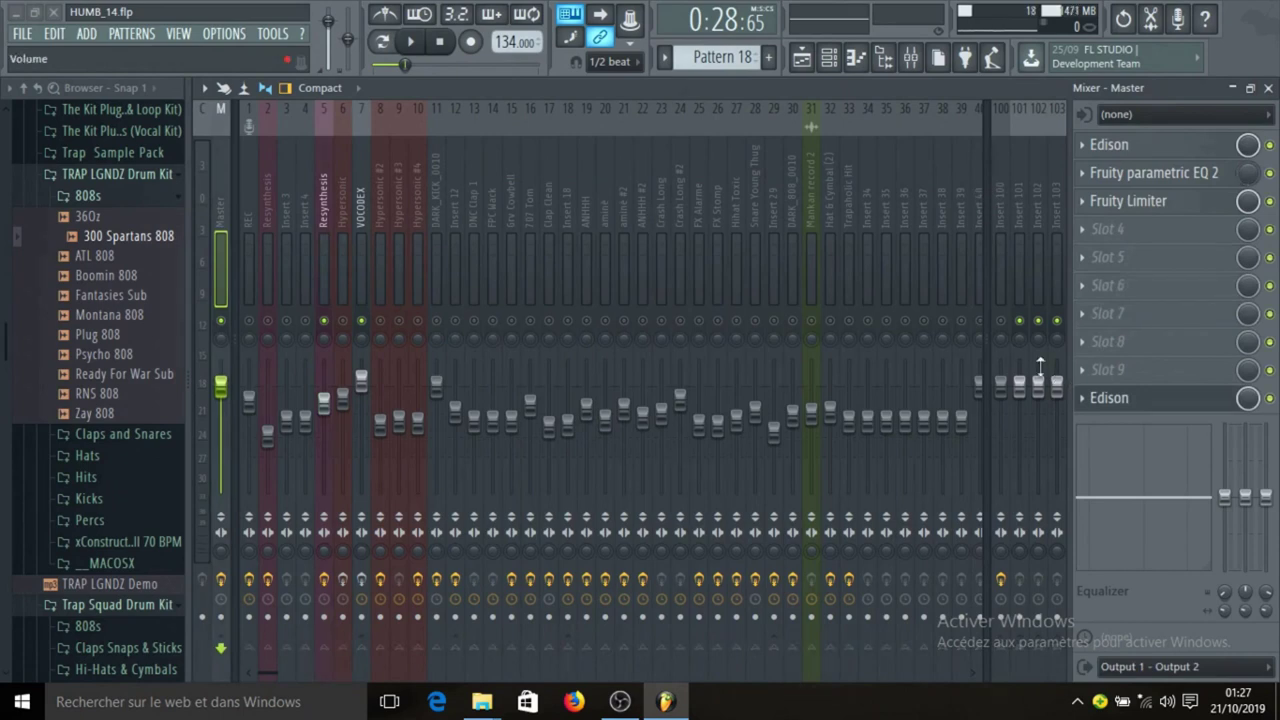
- Select the Resynthesis mixer track and play the raw vocal with all its effects bypassed
left_click(322, 240)
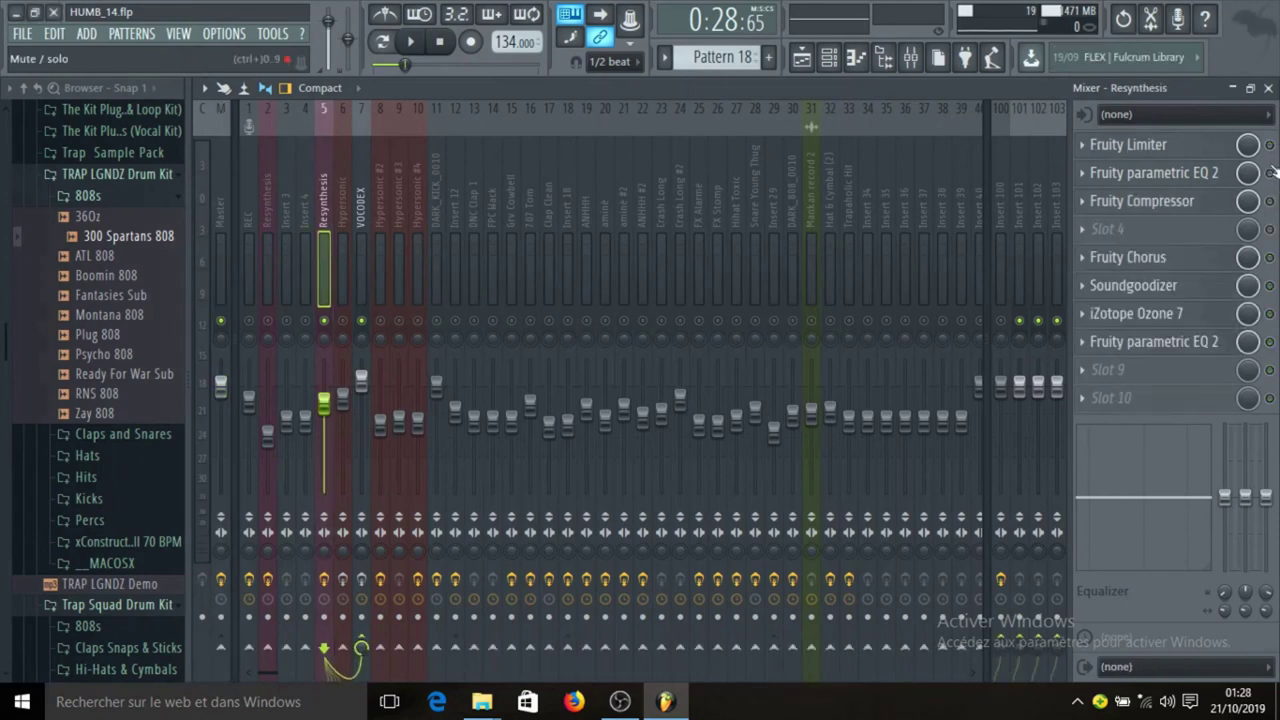
key("space")
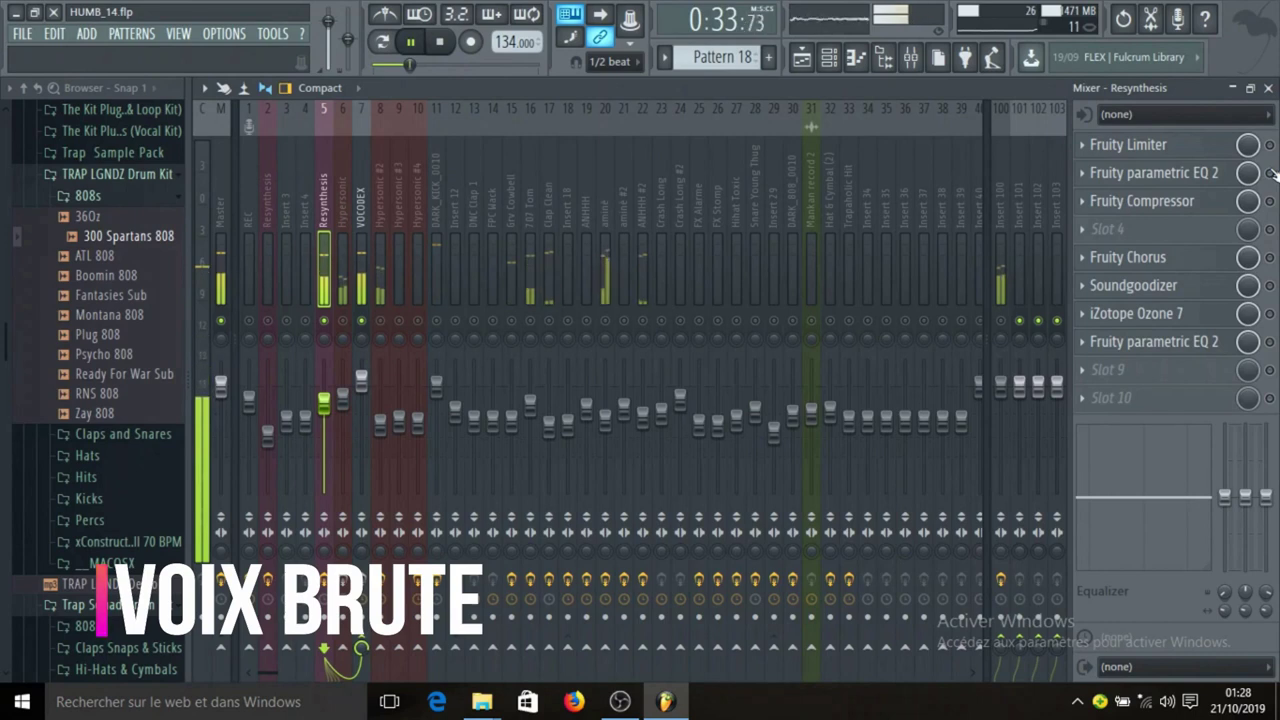
key("space")
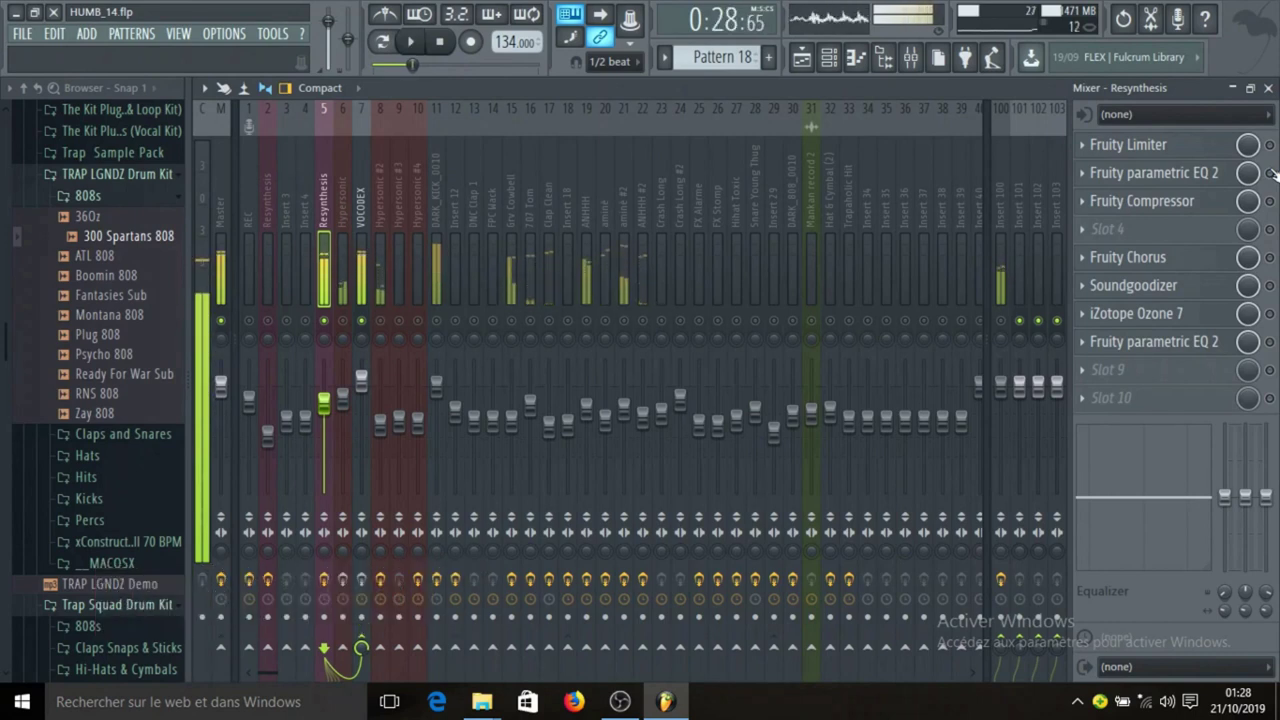
- Re-enable all effects on the Resynthesis mixer track and play the processed vocal
right_click(1270, 146)
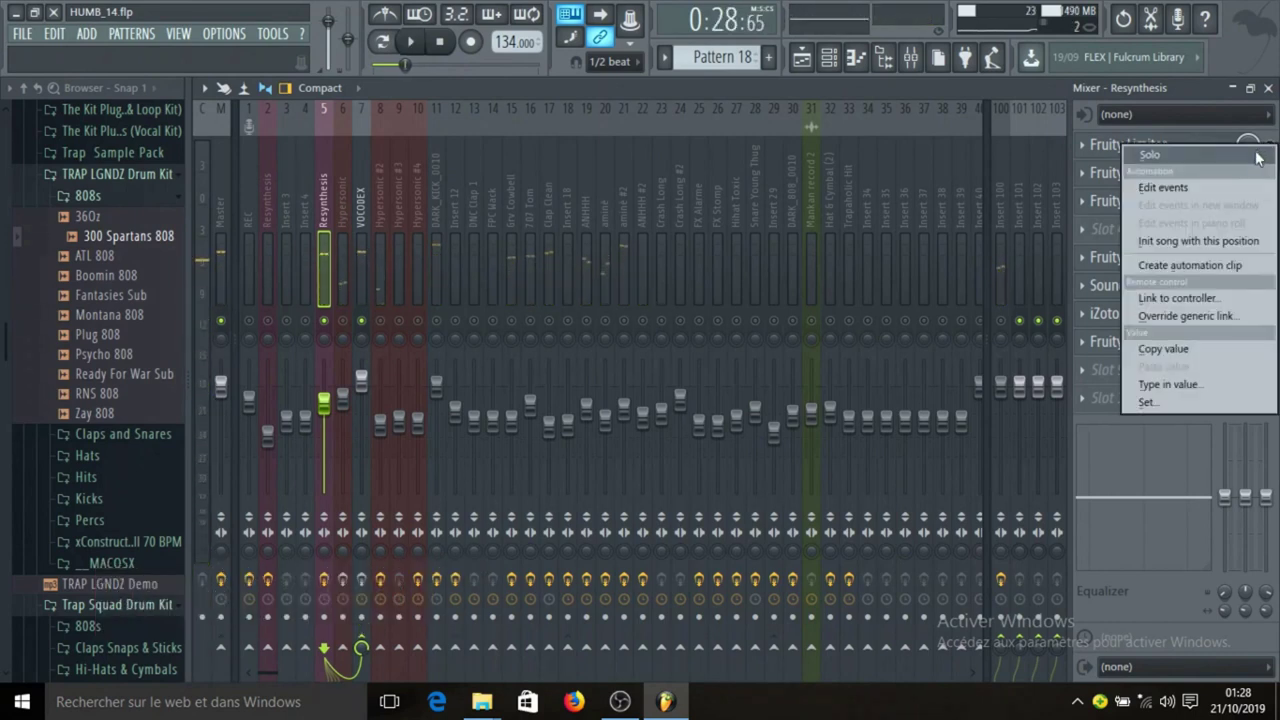
left_click(1256, 153)
right_click(1270, 146)
left_click(1250, 156)
key("space")
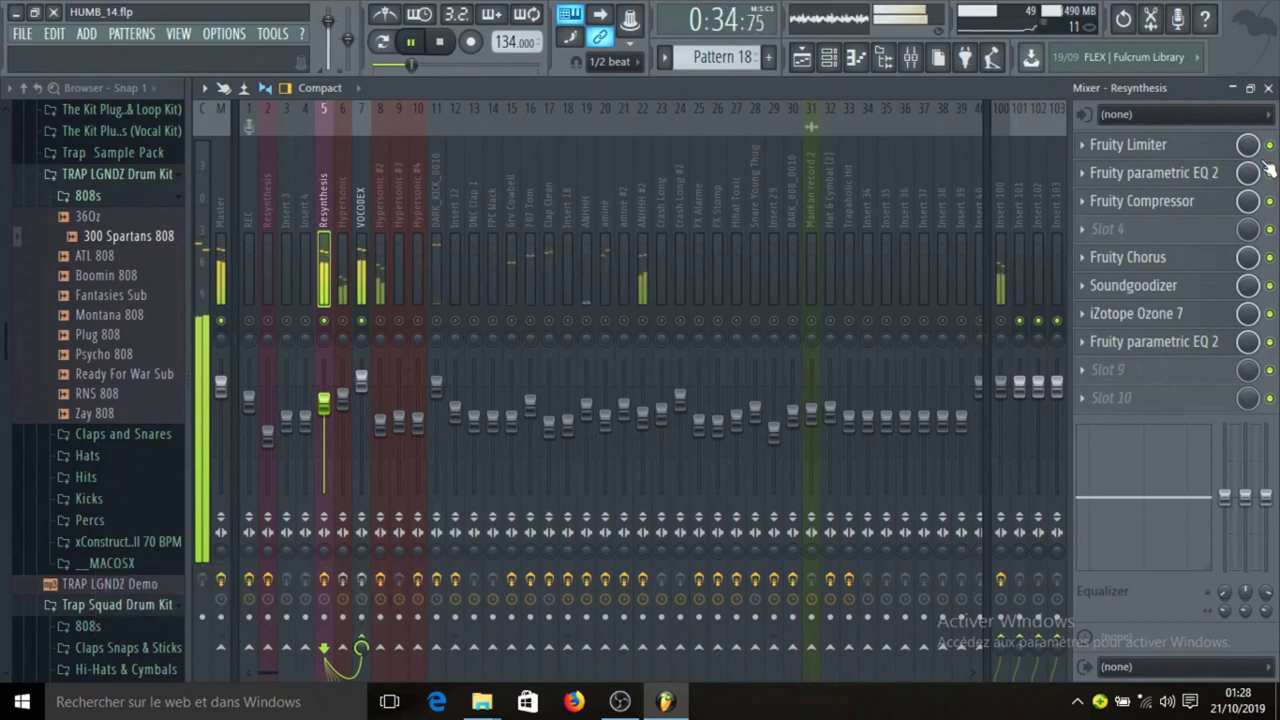
key("space")
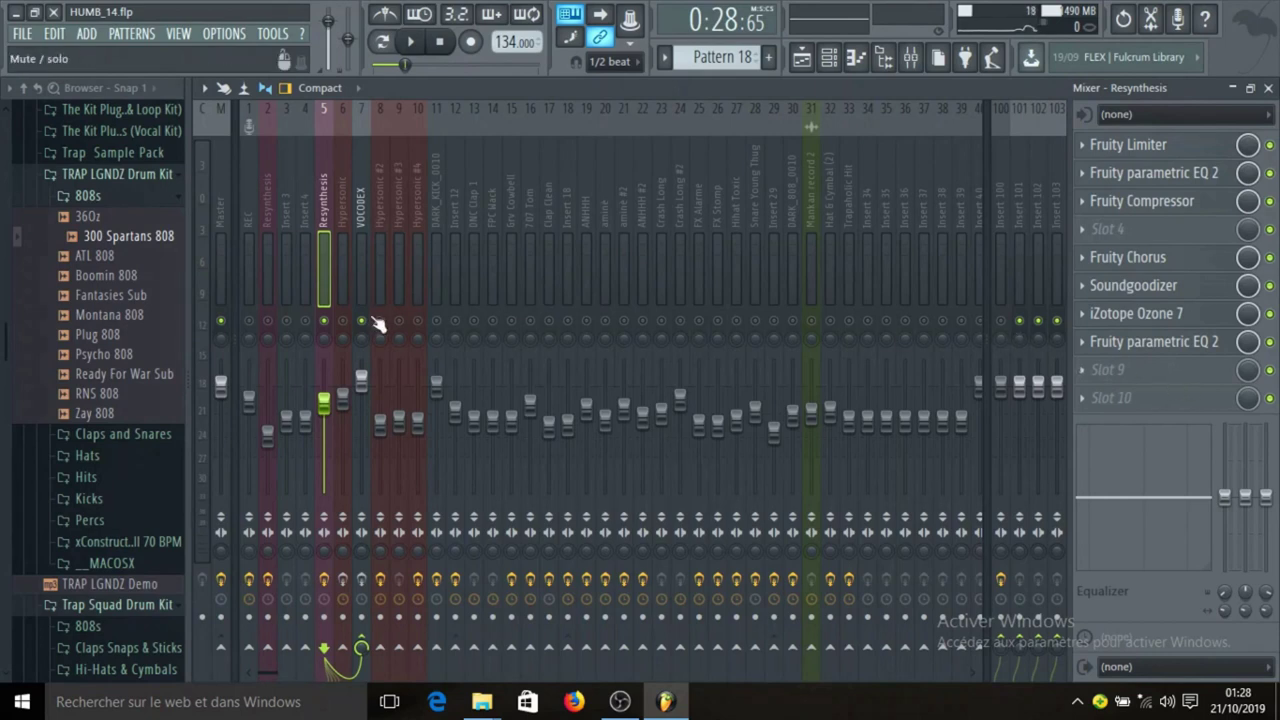
- Unsolo the mixer tracks and open Pattern 1's Hypersonic notes from the playlist in the piano roll
right_click(367, 324)
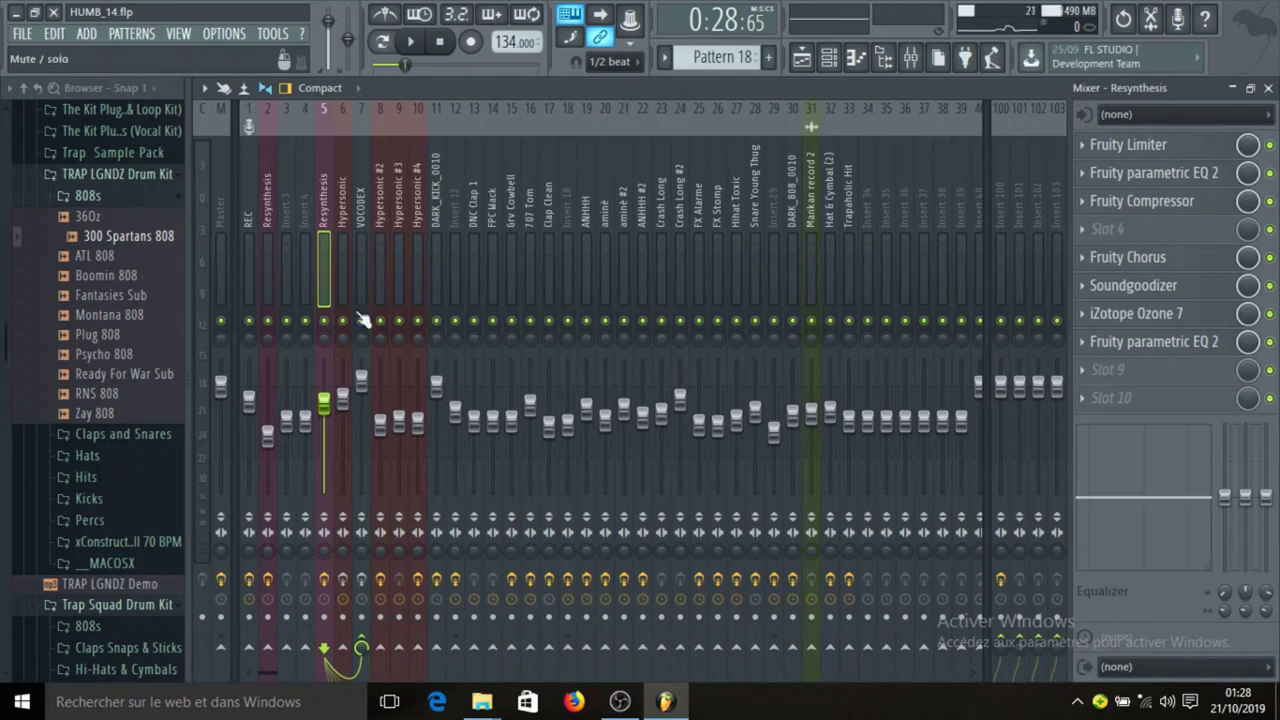
left_click(808, 66)
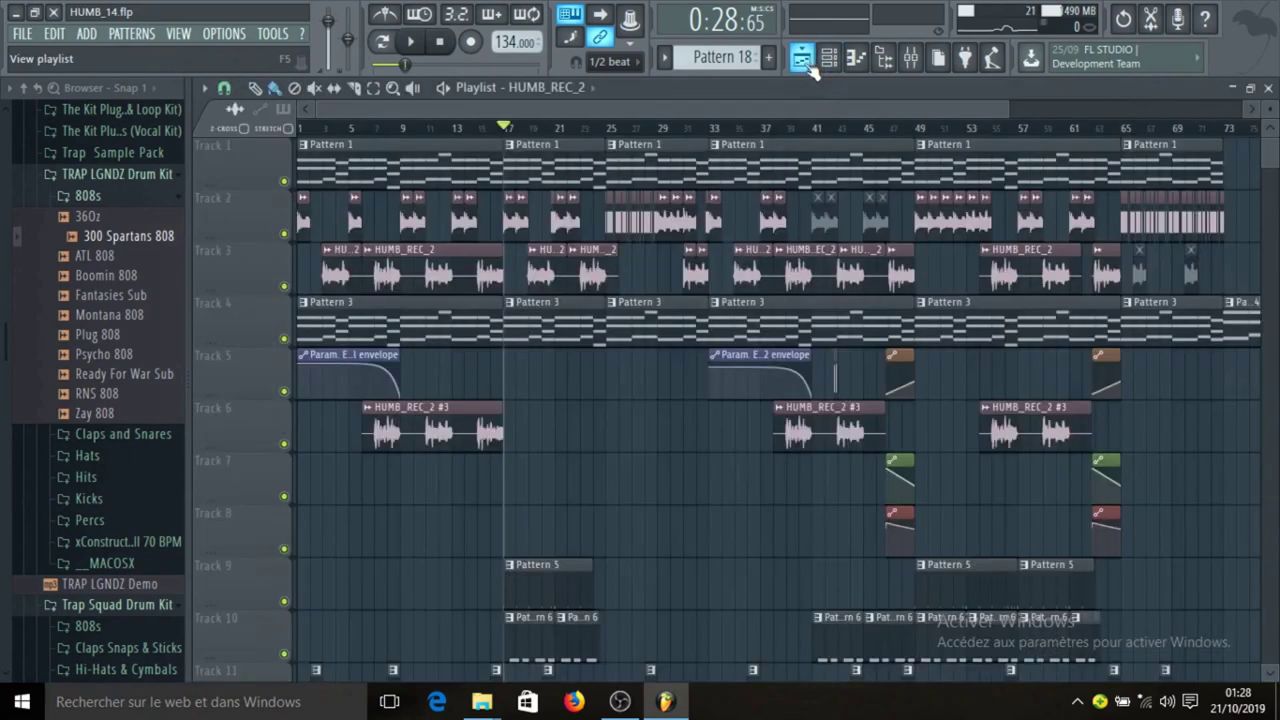
double_click(438, 162)
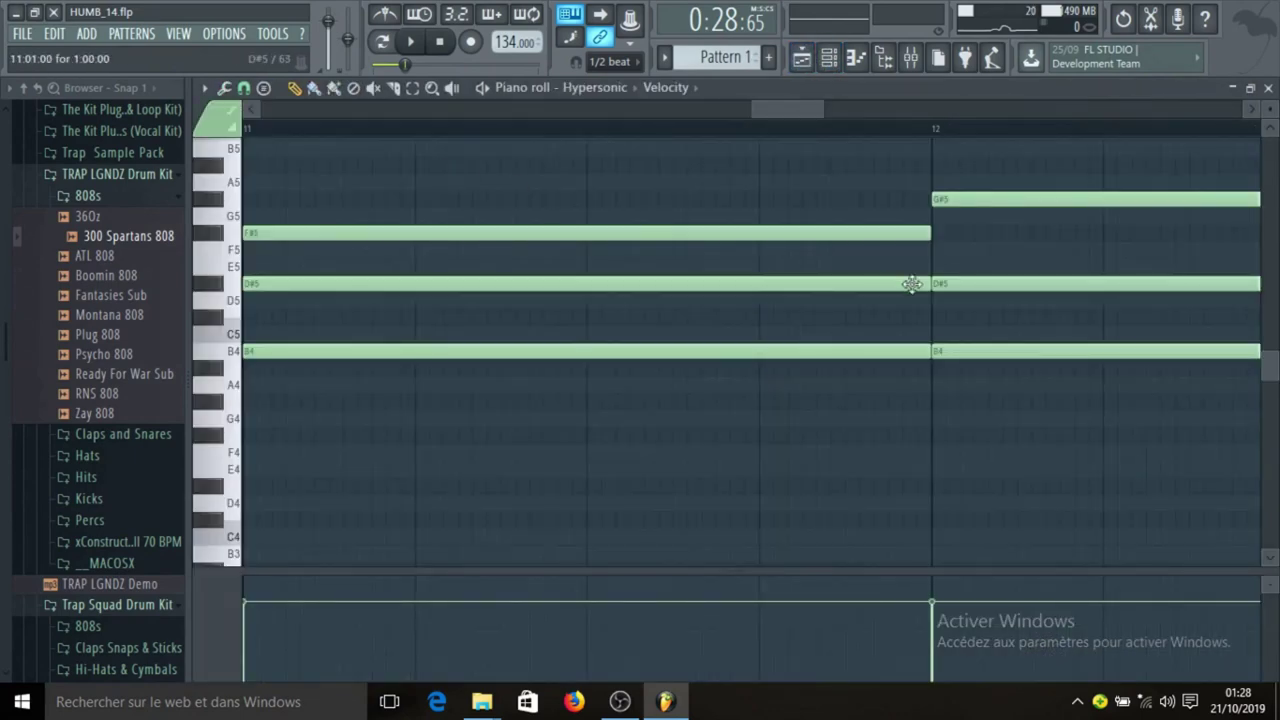
- Solo the Hypersonic channel in the channel rack and play Pattern 1 in pattern mode
left_click(855, 57)
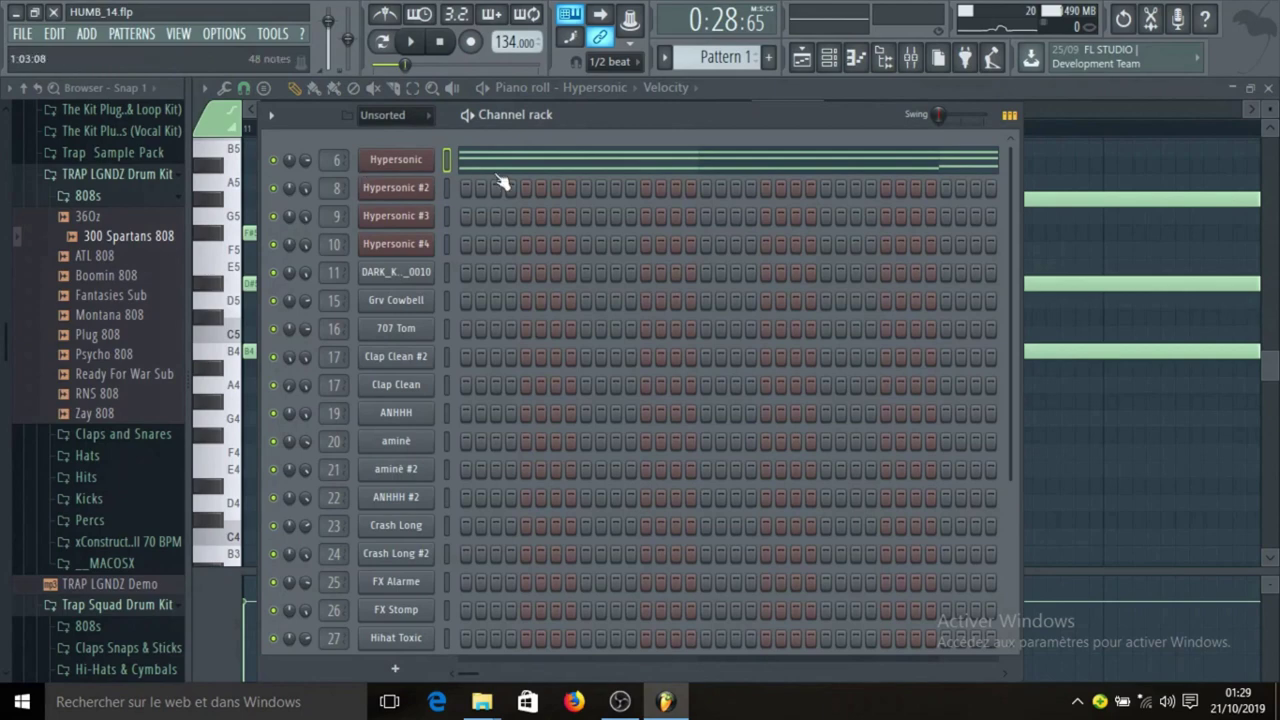
right_click(272, 162)
left_click(294, 171)
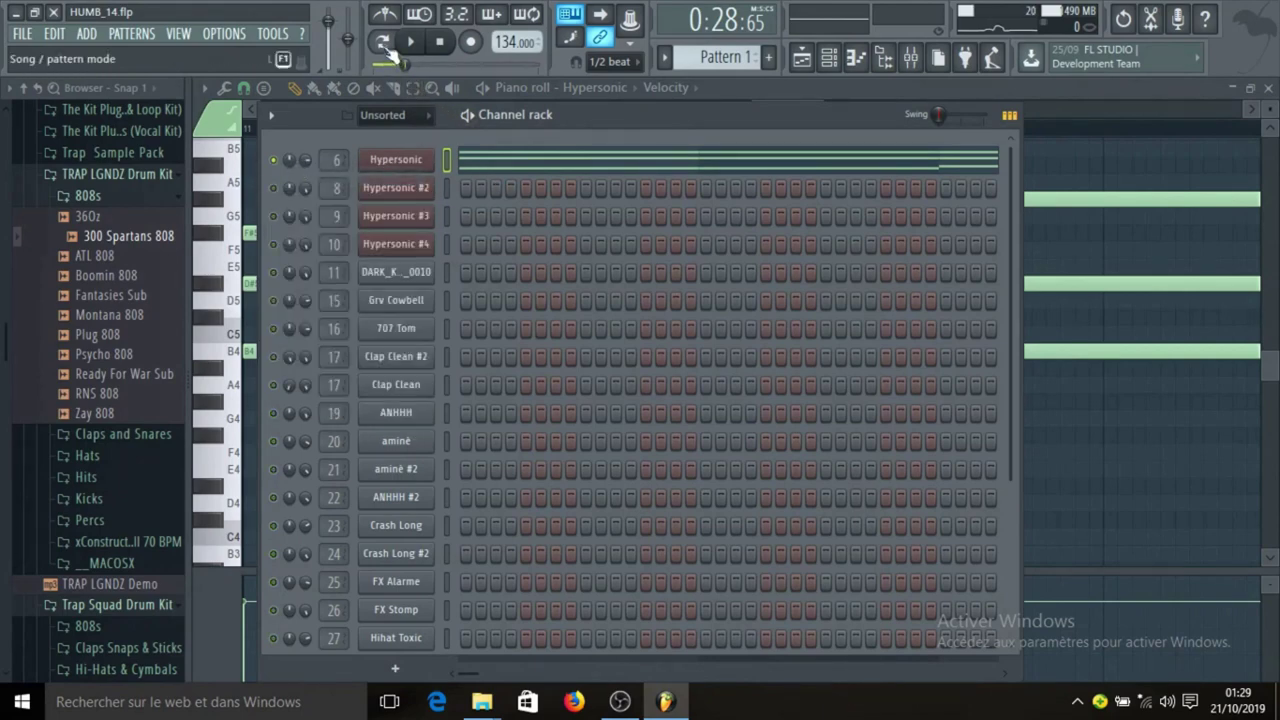
left_click(381, 41)
key("space")
- Examine the full Hypersonic chord progression in the piano roll during playback, and stop it
left_click(641, 172)
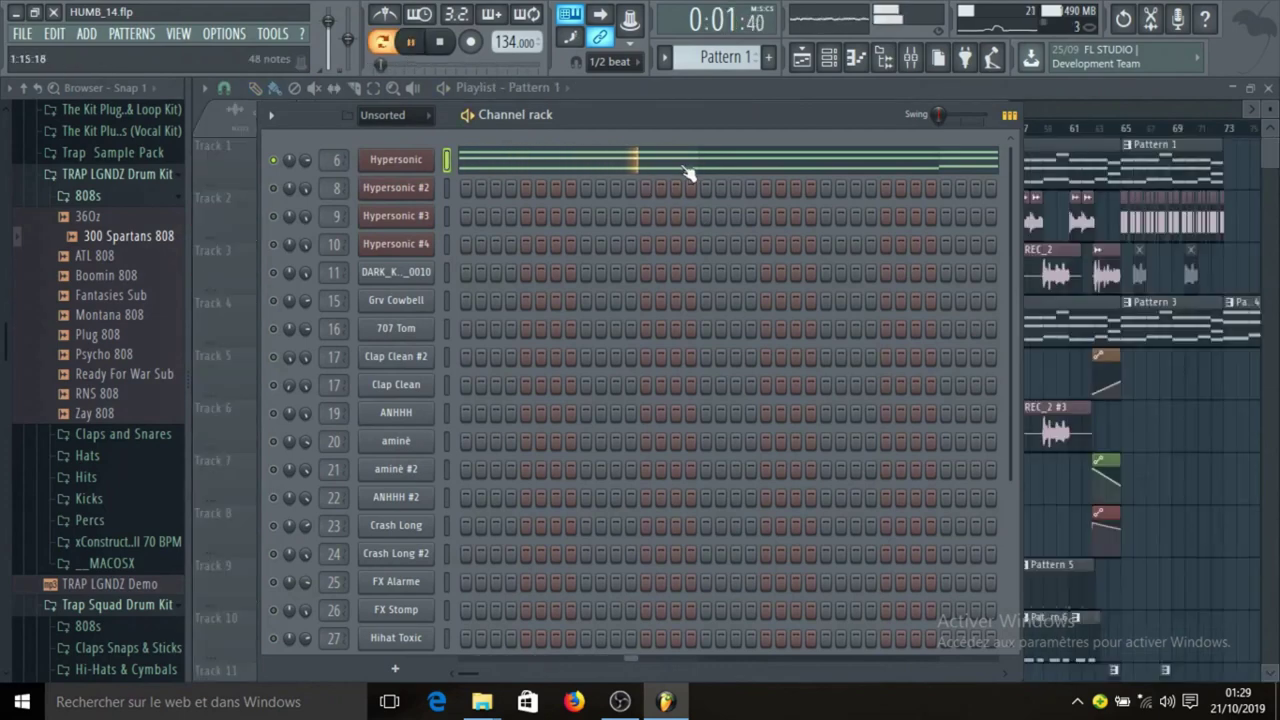
left_click(686, 169)
scroll(457, 143, "down", 5)
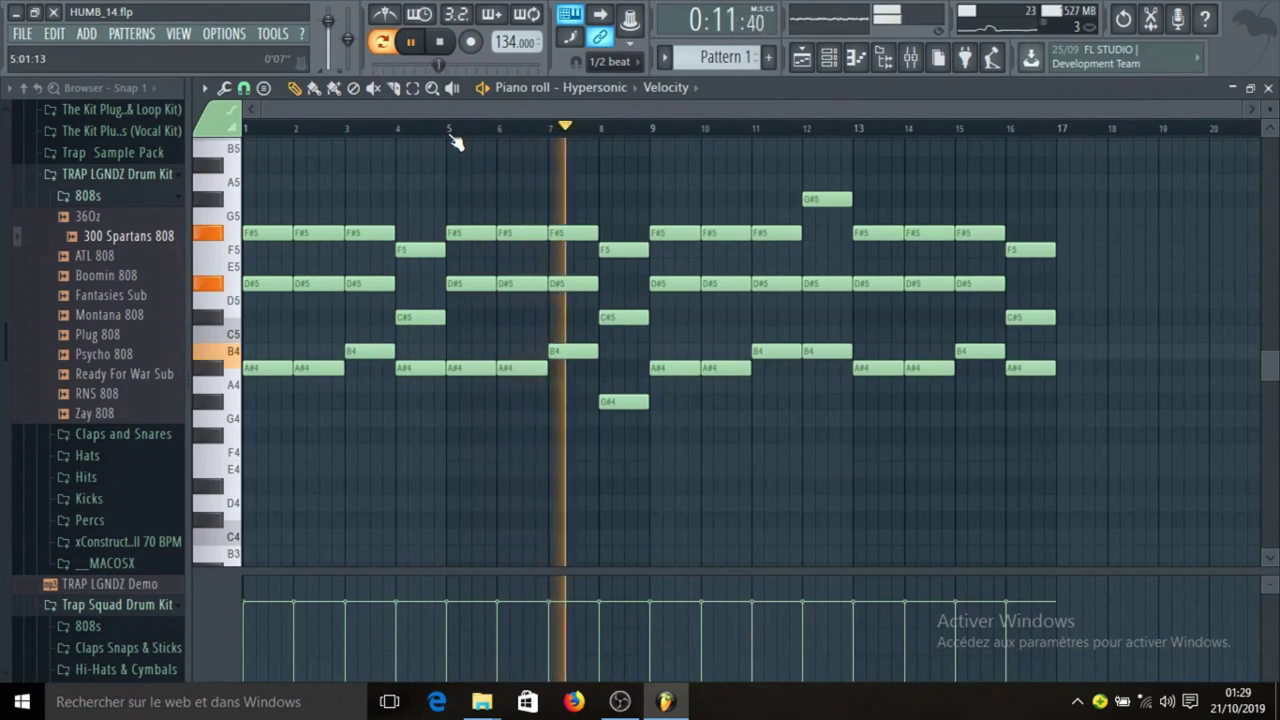
left_click(443, 44)
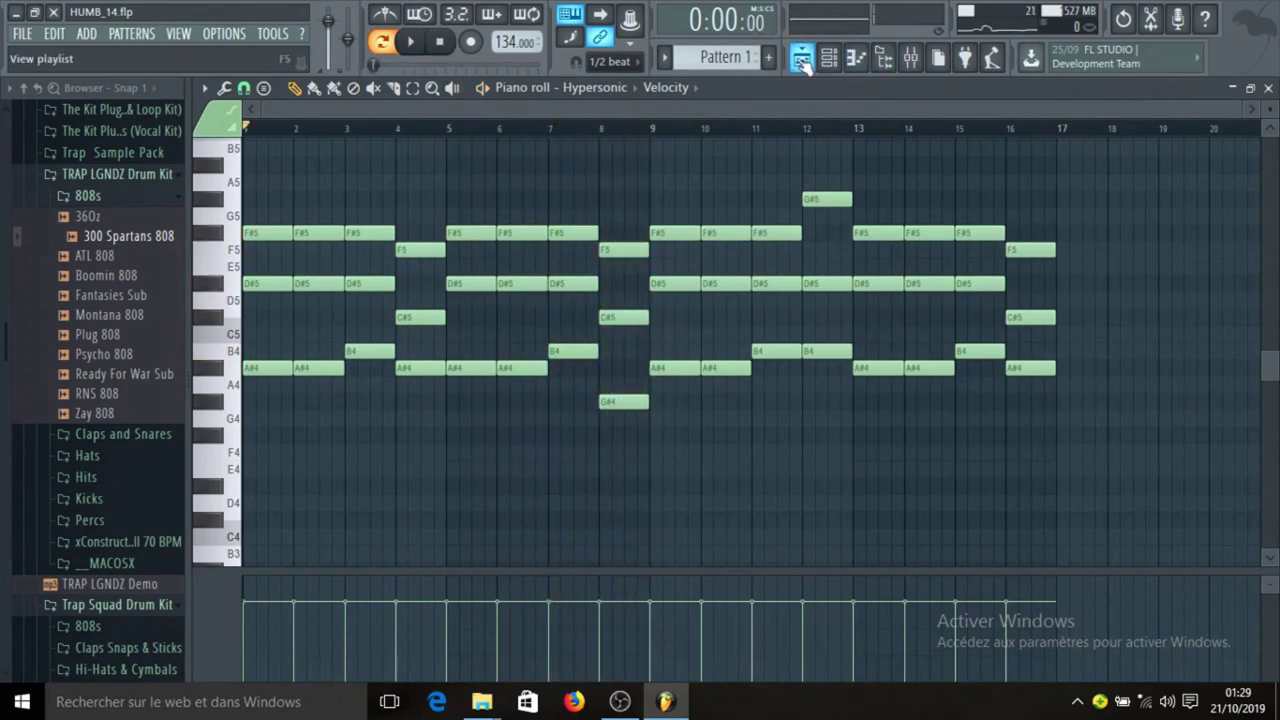
- Unsolo the Hypersonic channel in the channel rack so all channels are active
left_click(802, 57)
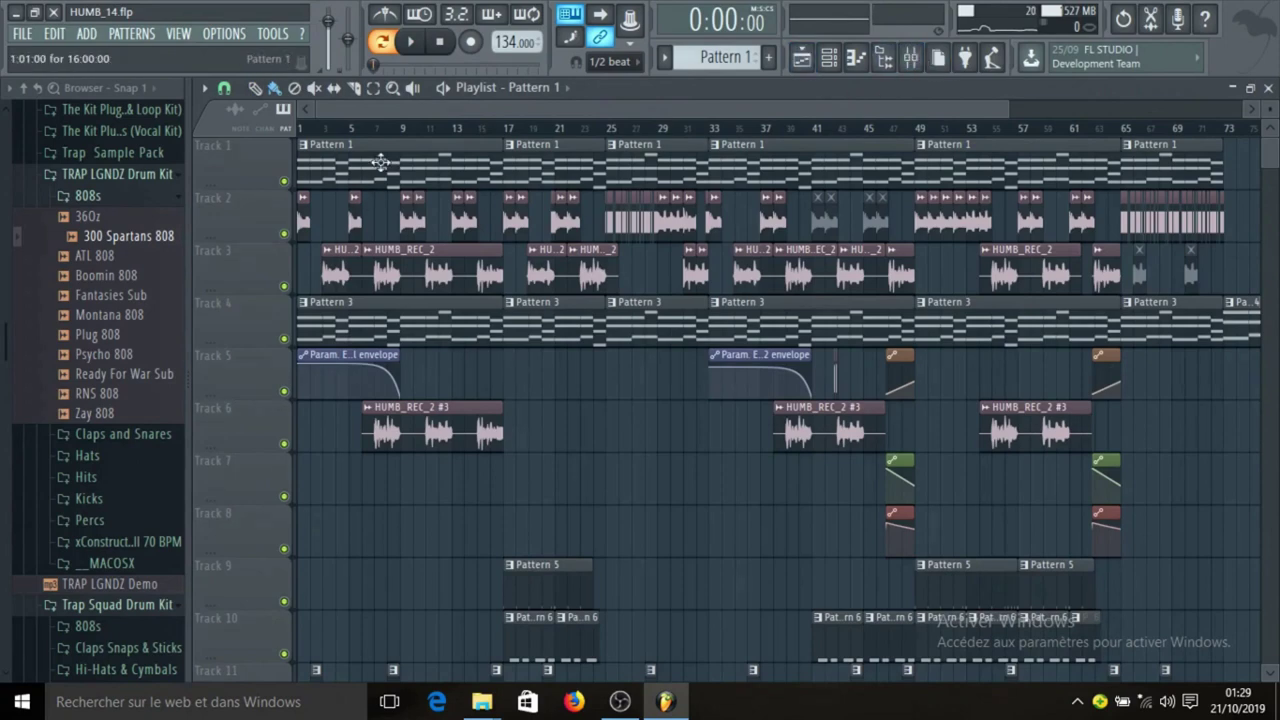
double_click(381, 163)
left_click(828, 57)
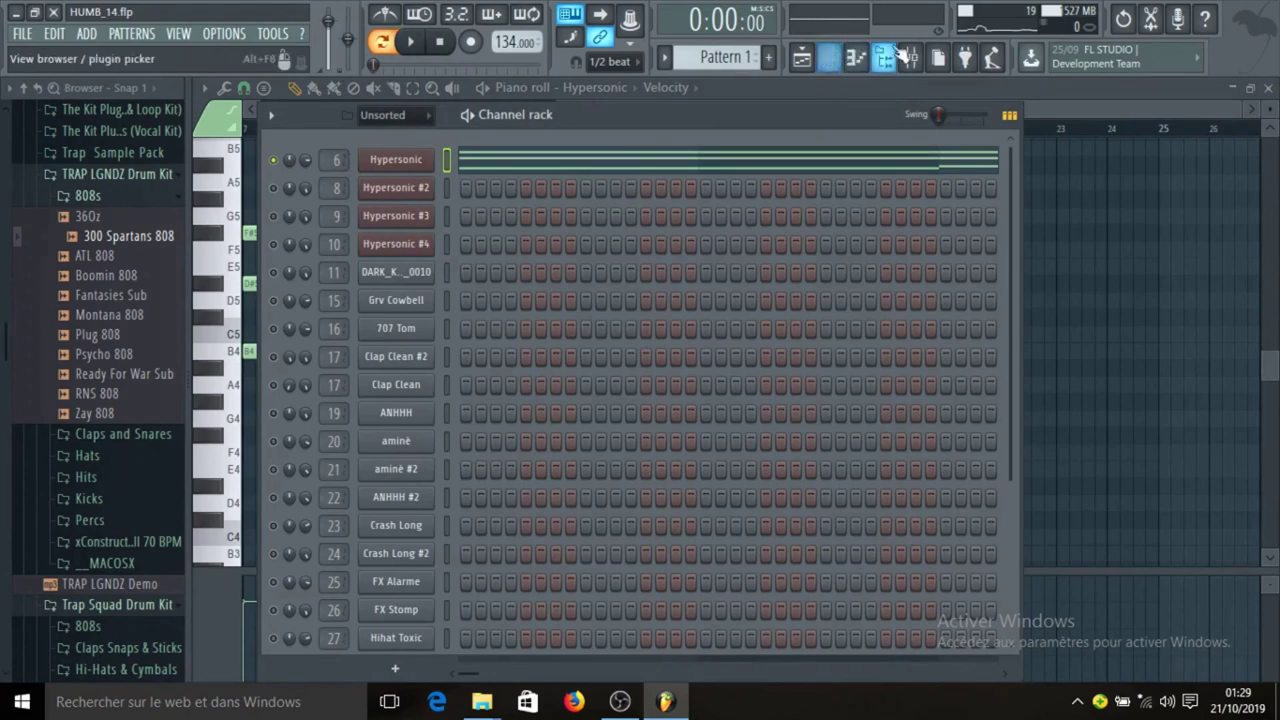
left_click(910, 57)
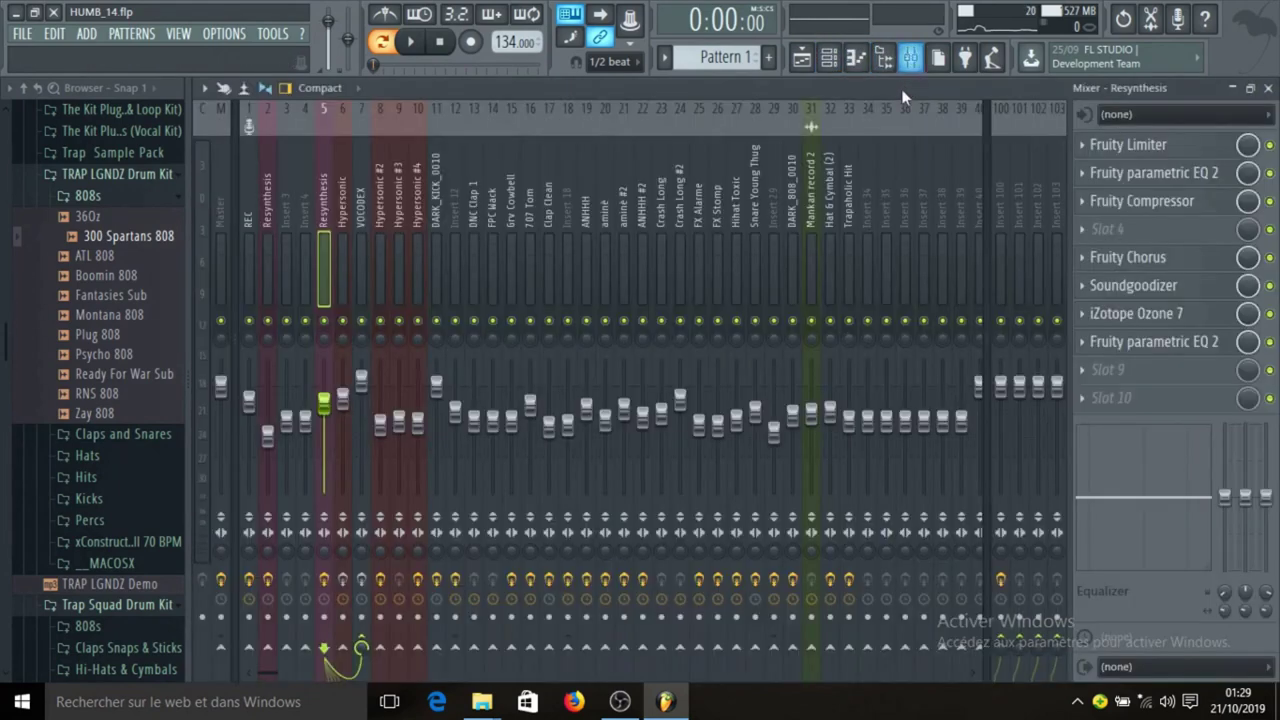
left_click(829, 57)
right_click(282, 158)
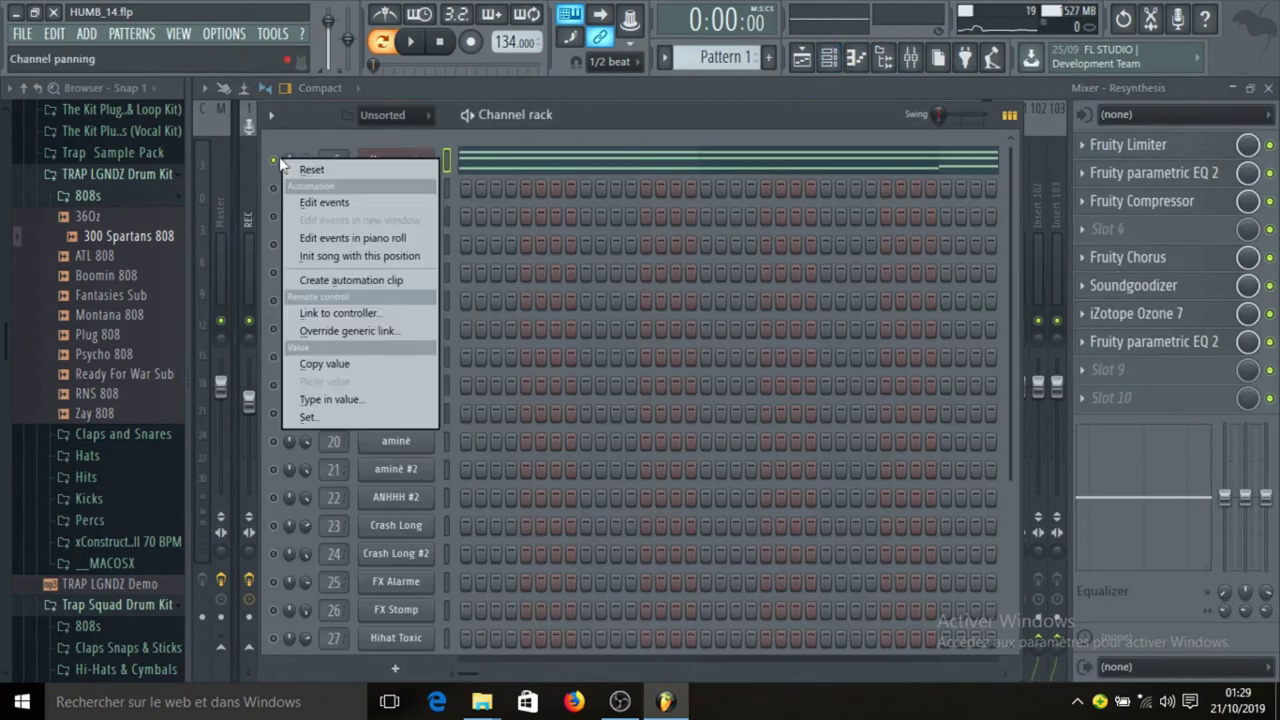
right_click(270, 163)
left_click(289, 173)
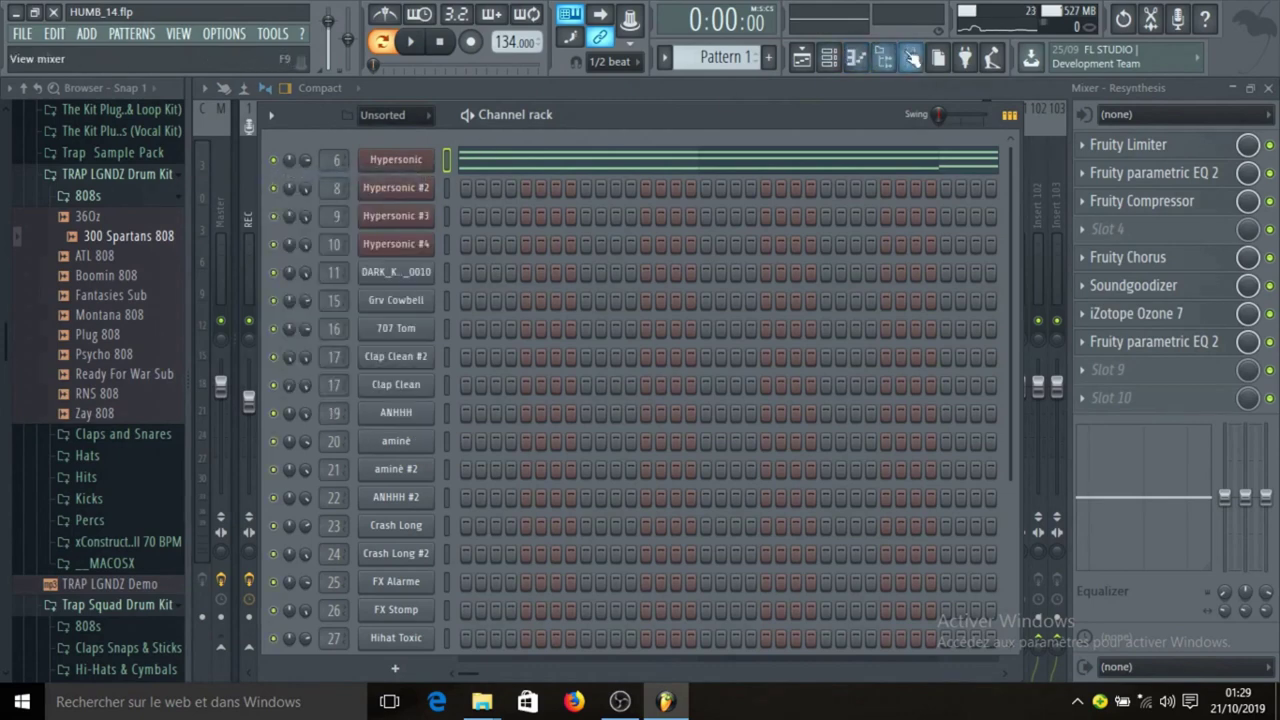
- Examine the mixer routing from Resynthesis and Hypersonic into VOCODEX, and from there to the Master and the Insert 100 reverb
left_click(910, 57)
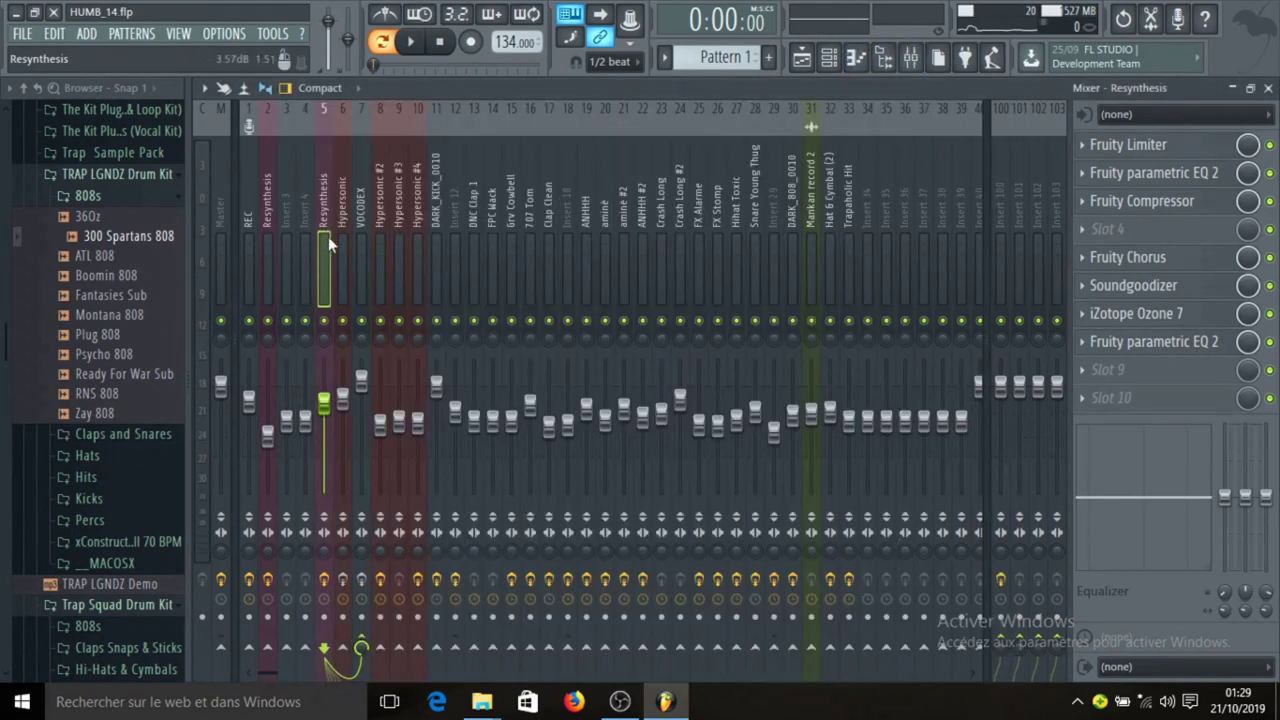
left_click(357, 257)
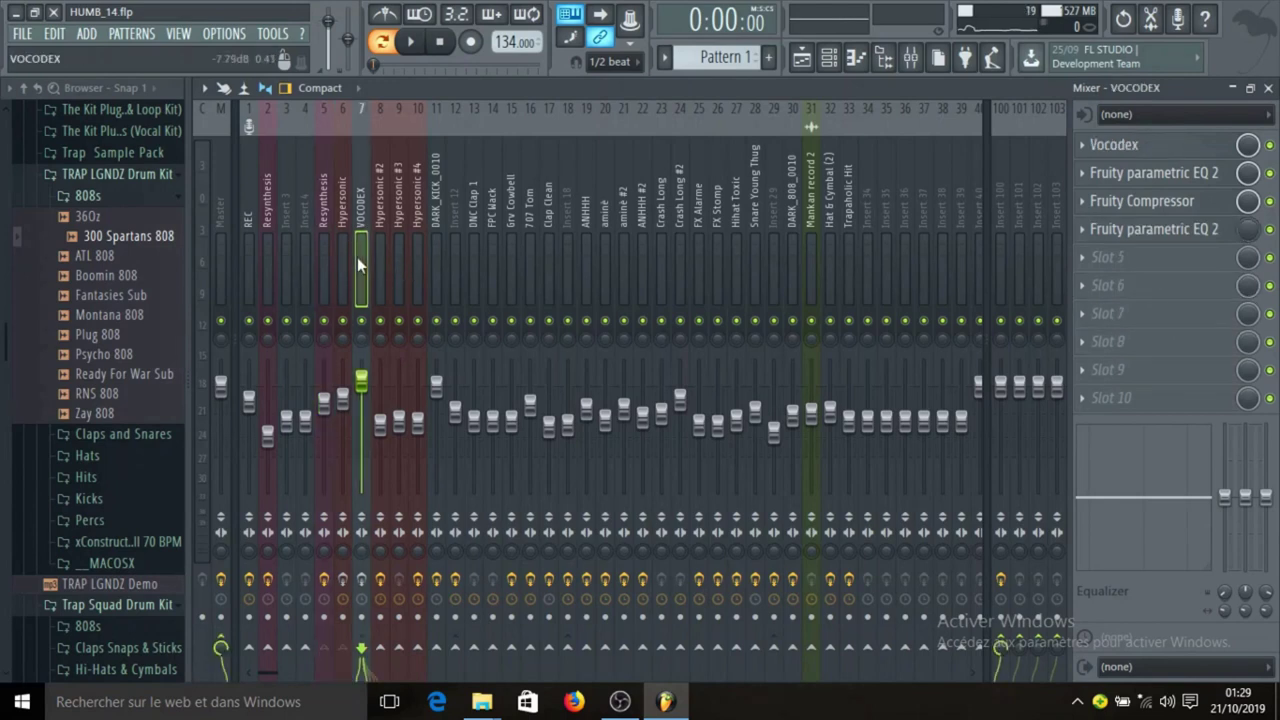
left_click(342, 275)
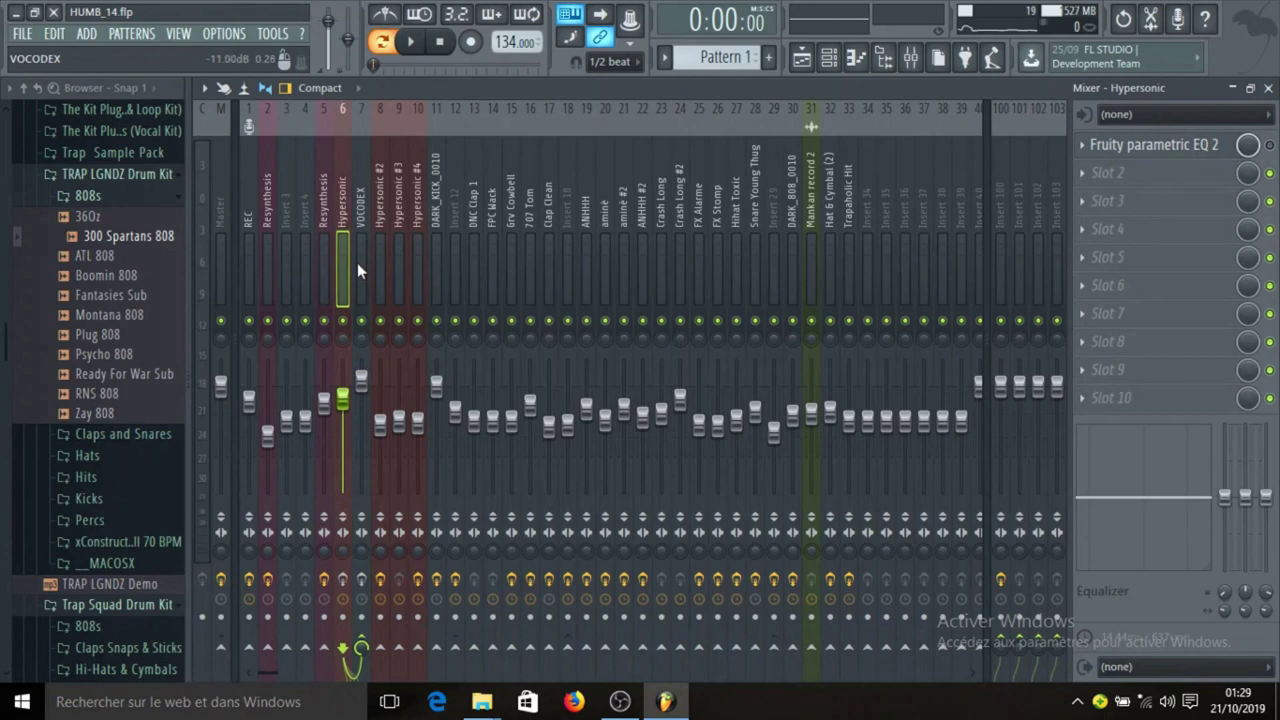
left_click(357, 262)
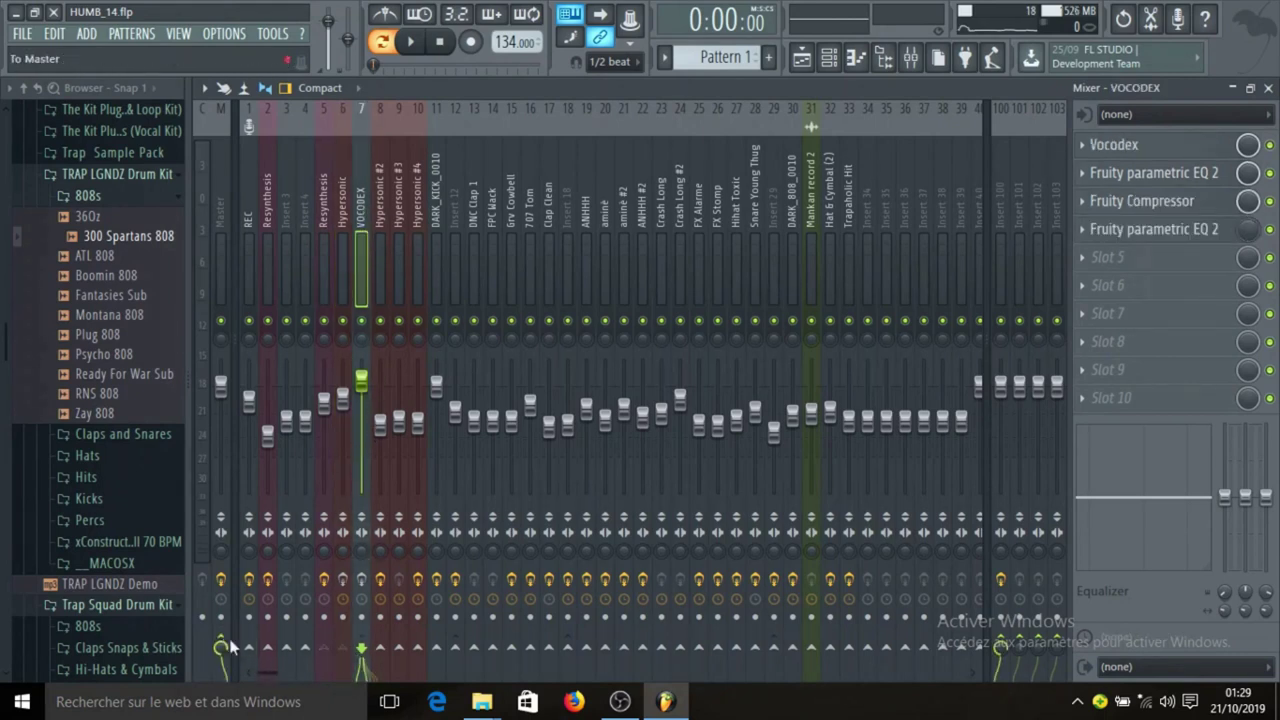
left_click(997, 268)
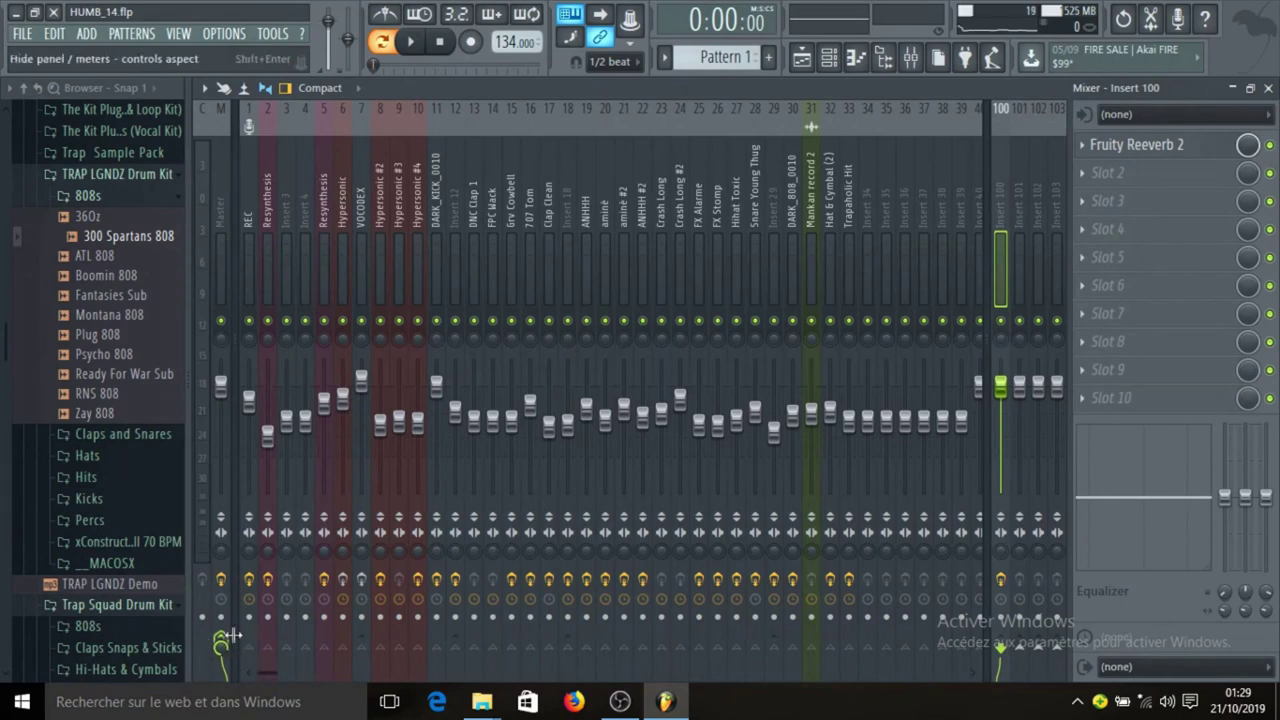
left_click(321, 266)
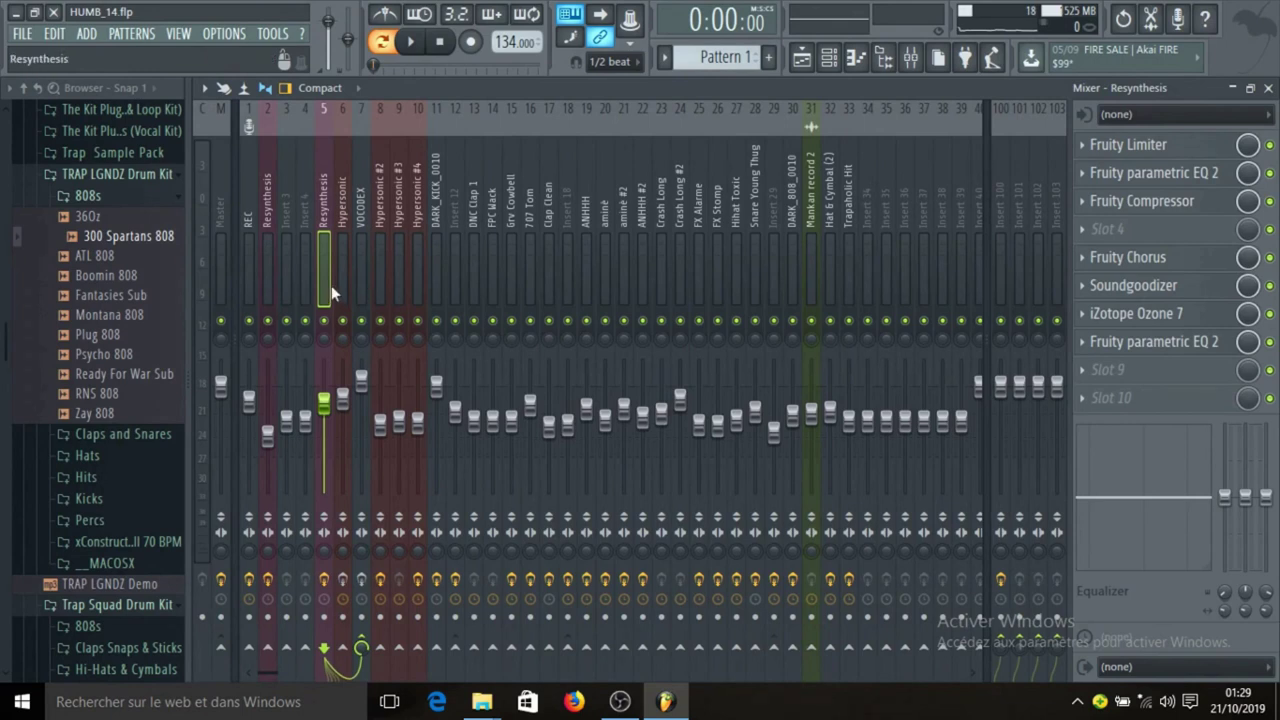
left_click(335, 284)
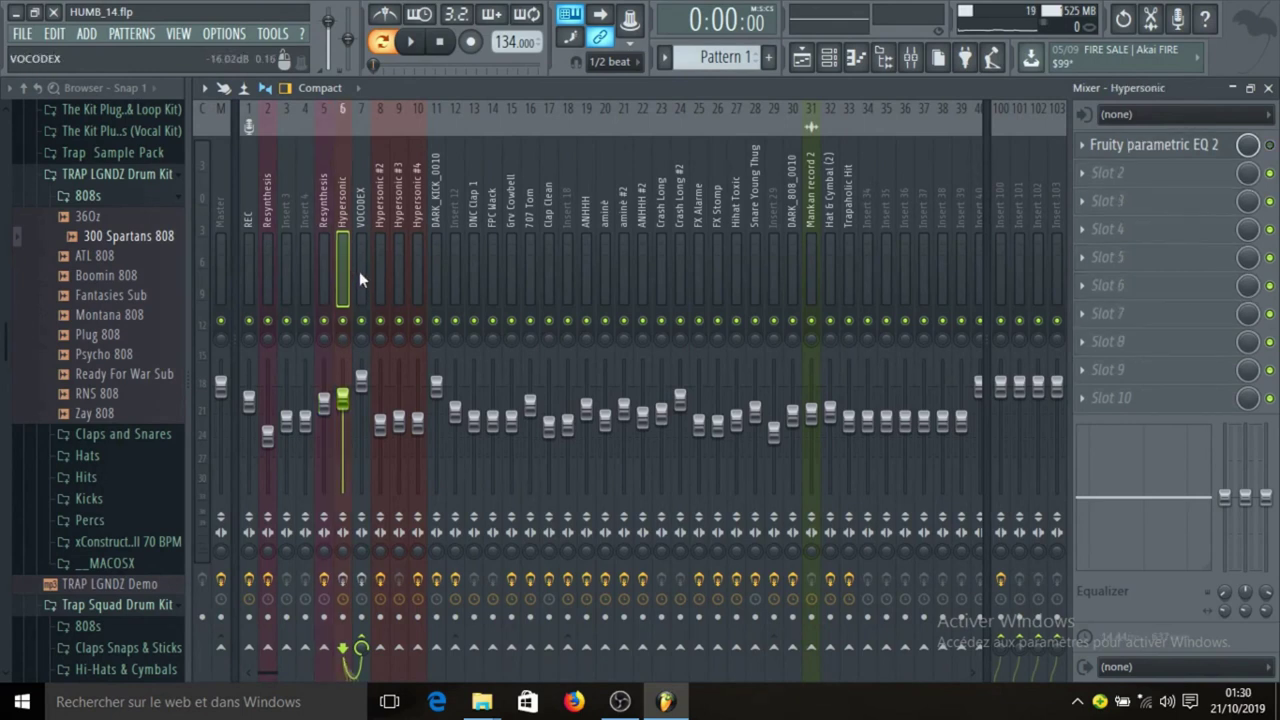
left_click(359, 271)
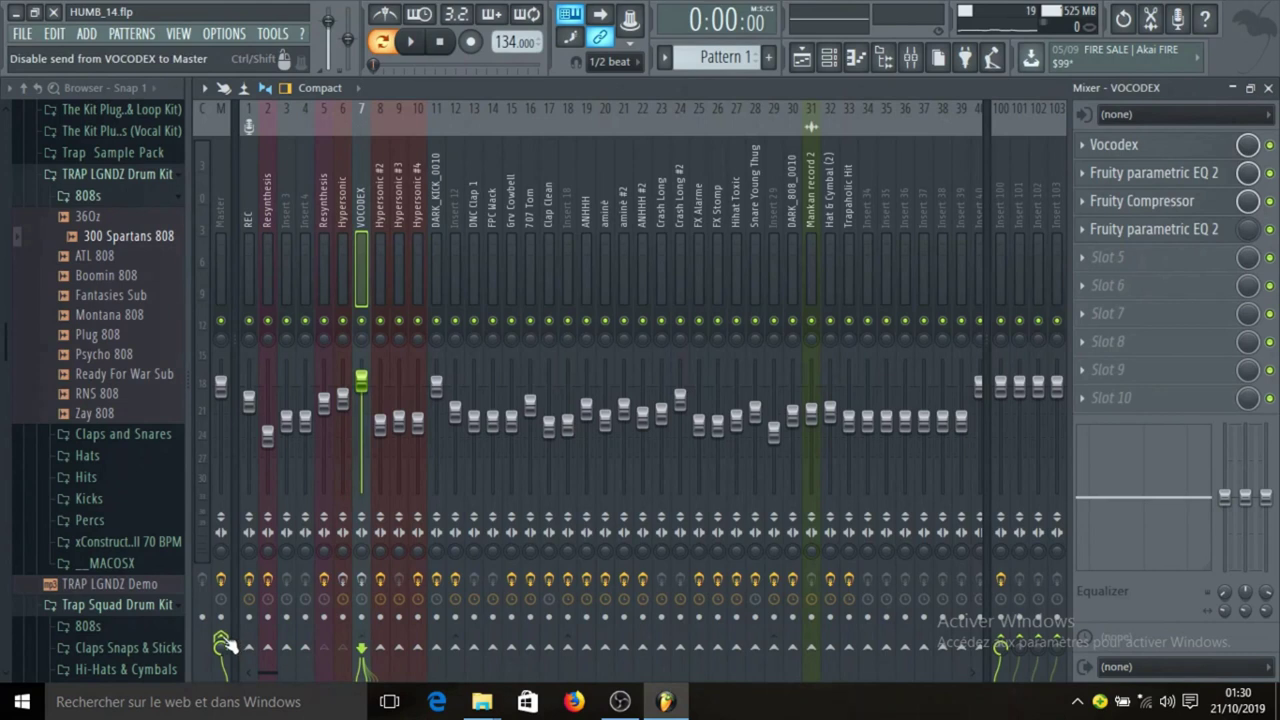
left_click(998, 256)
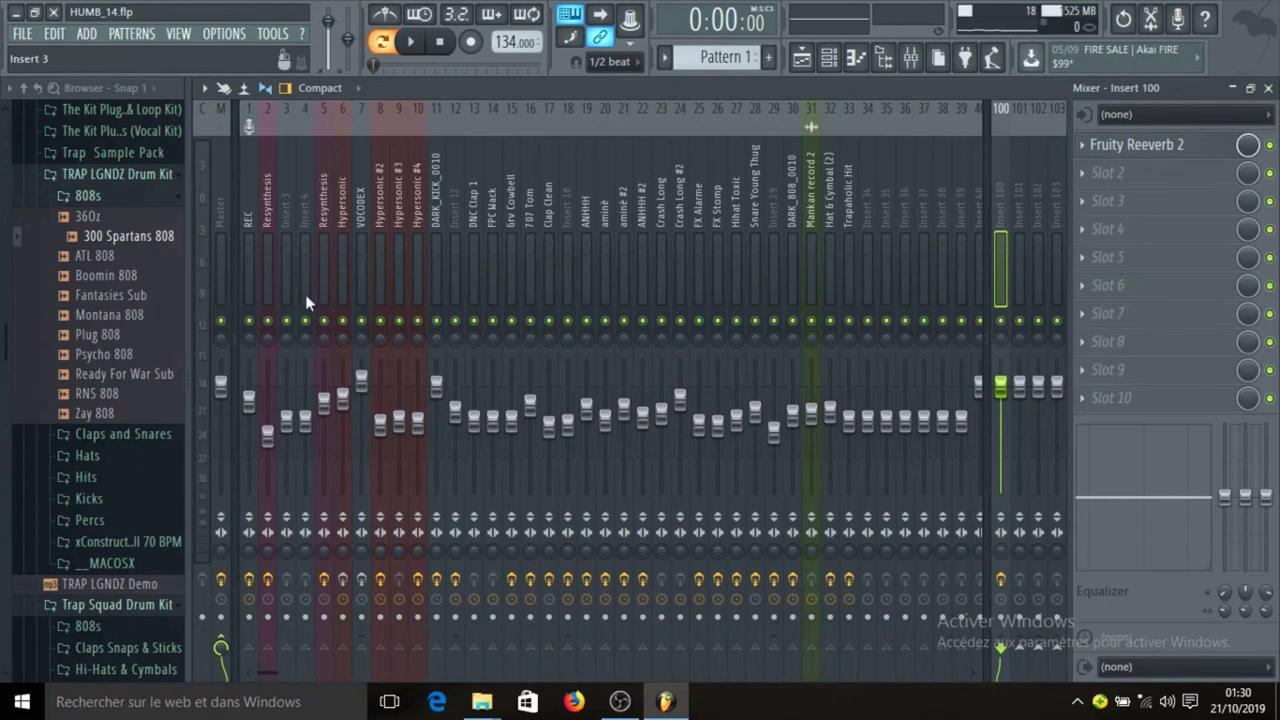
- Examine the Vocodex plugin on the VOCODEX track, including its modulator and carrier inputs and band gain curve
left_click(330, 255)
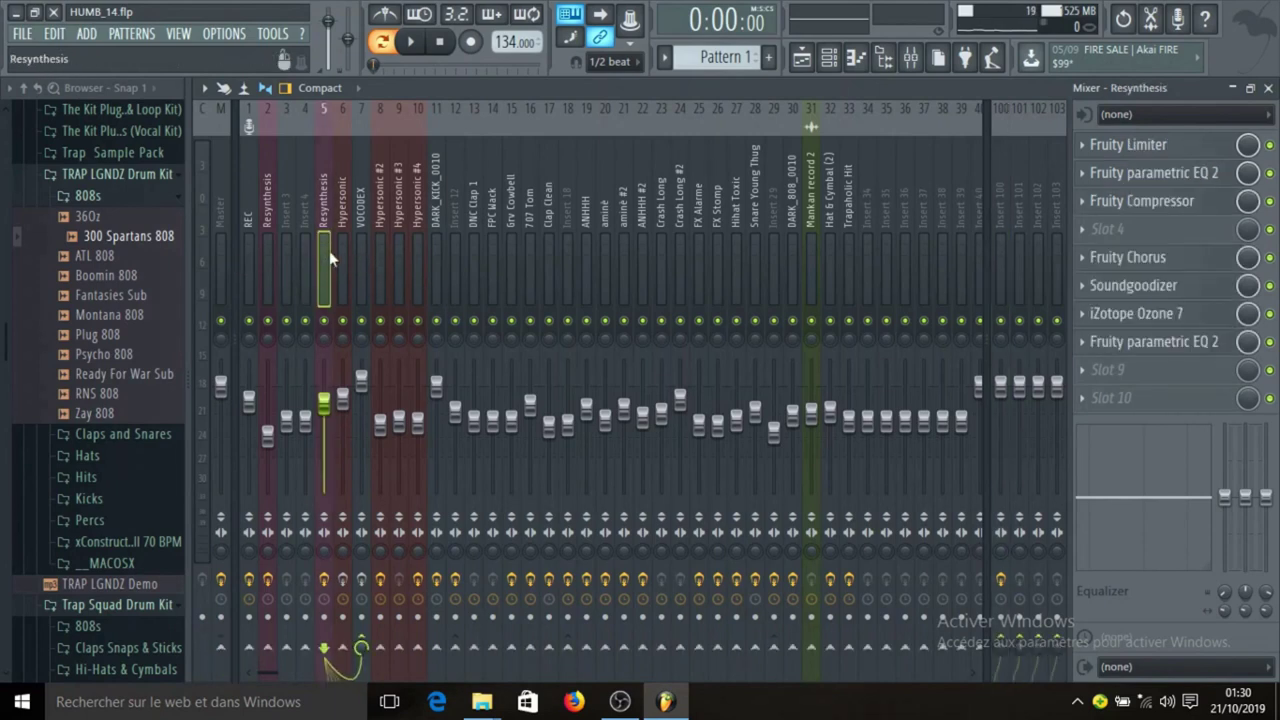
left_click(338, 252)
left_click(331, 254)
left_click(337, 252)
left_click(360, 252)
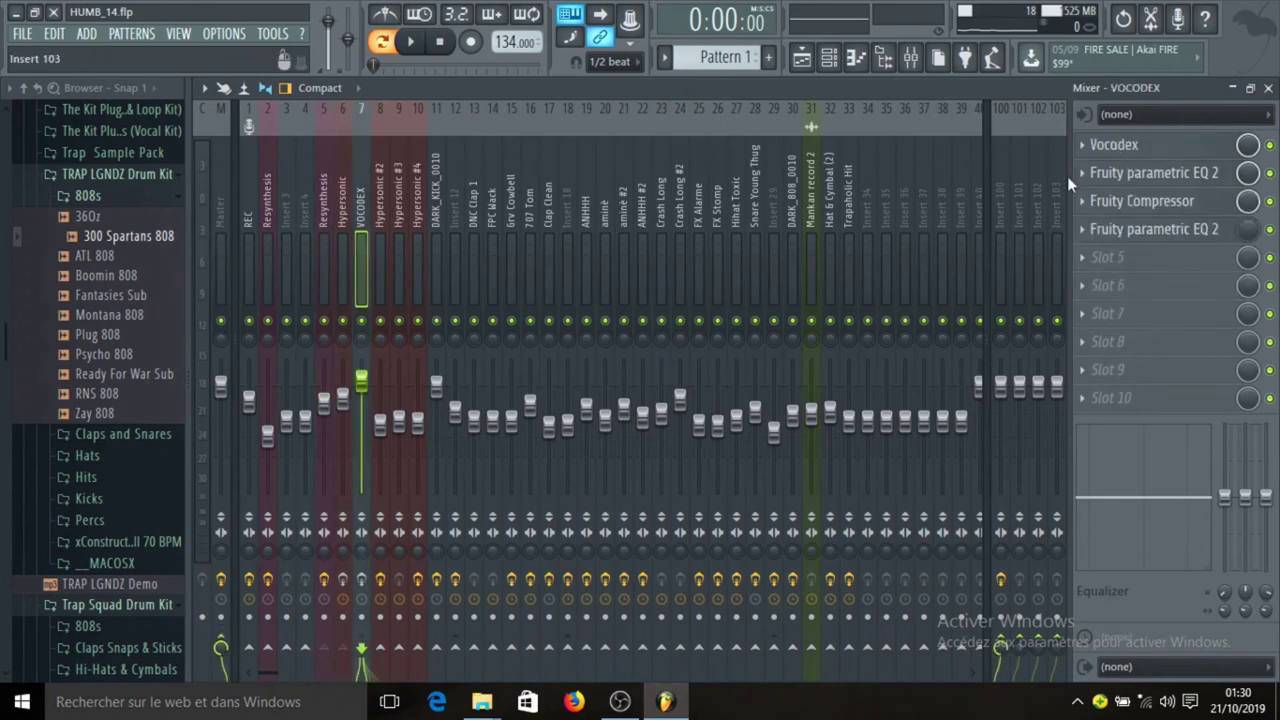
left_click(1134, 149)
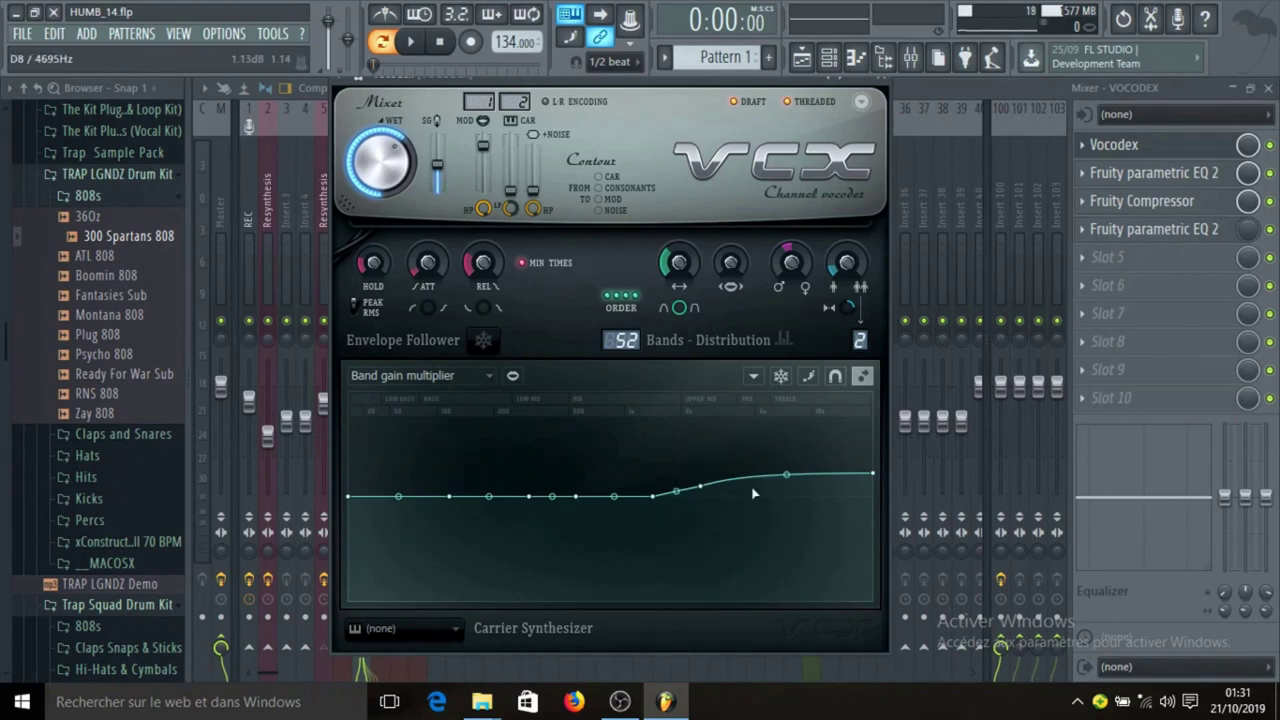
left_click(880, 80)
- Examine the two Fruity parametric EQ 2 curves and the Fruity Compressor settings on the VOCODEX track
left_click(1150, 173)
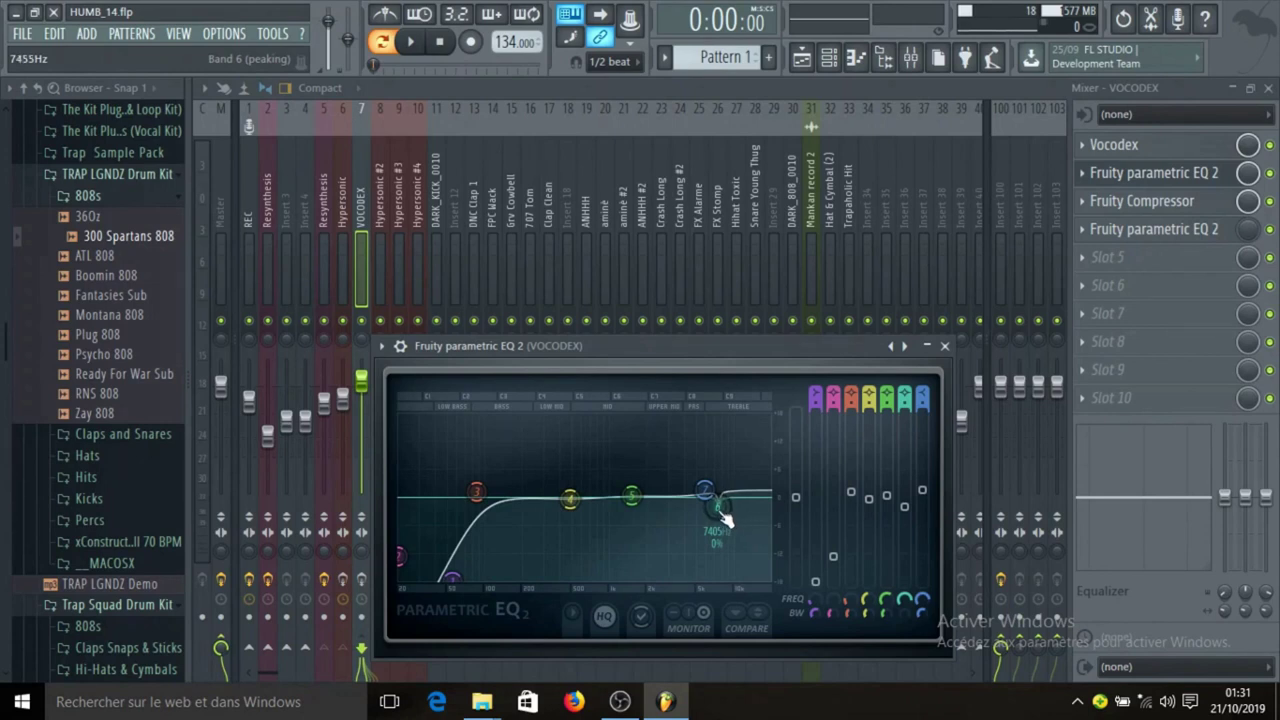
left_click(944, 345)
left_click(1183, 201)
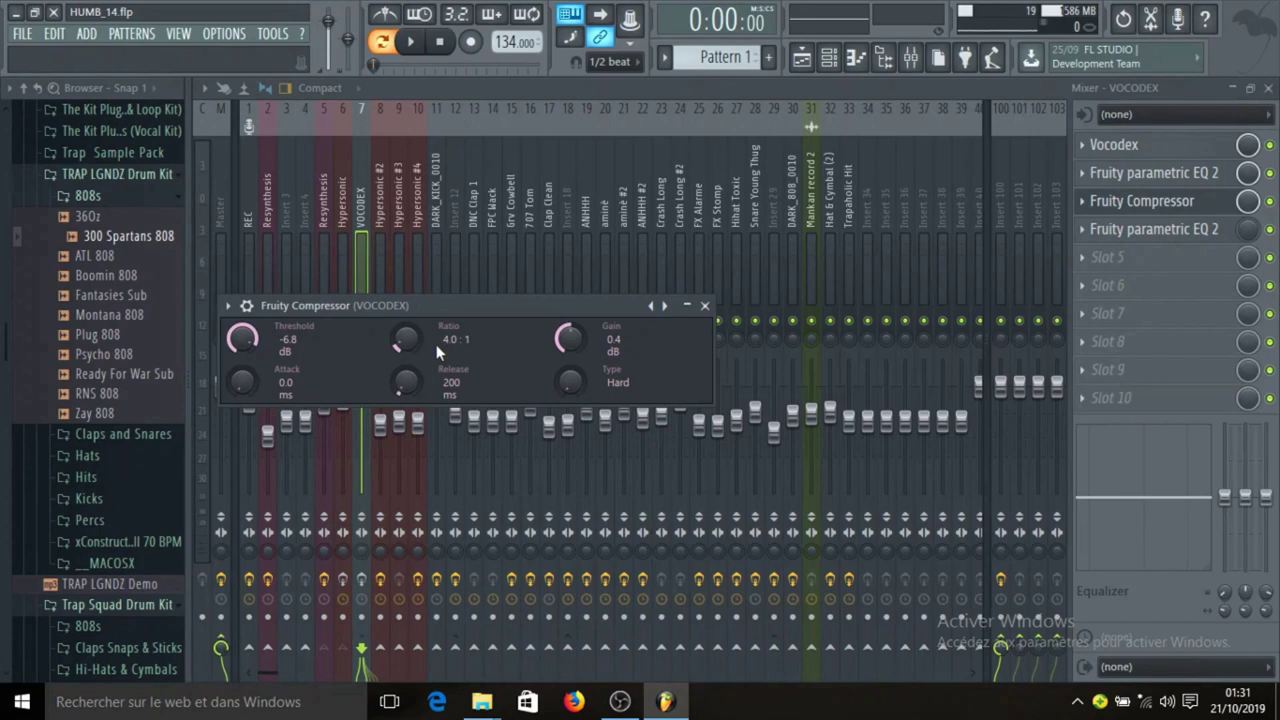
left_click(704, 305)
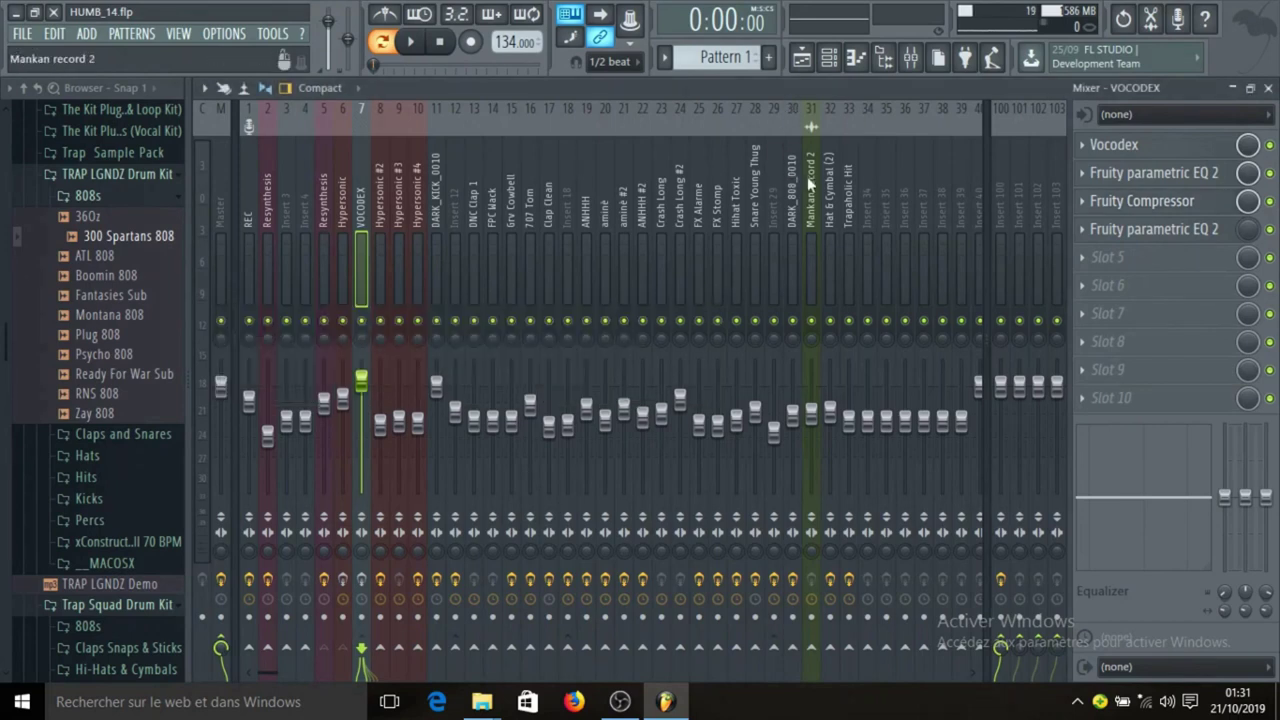
left_click(1178, 231)
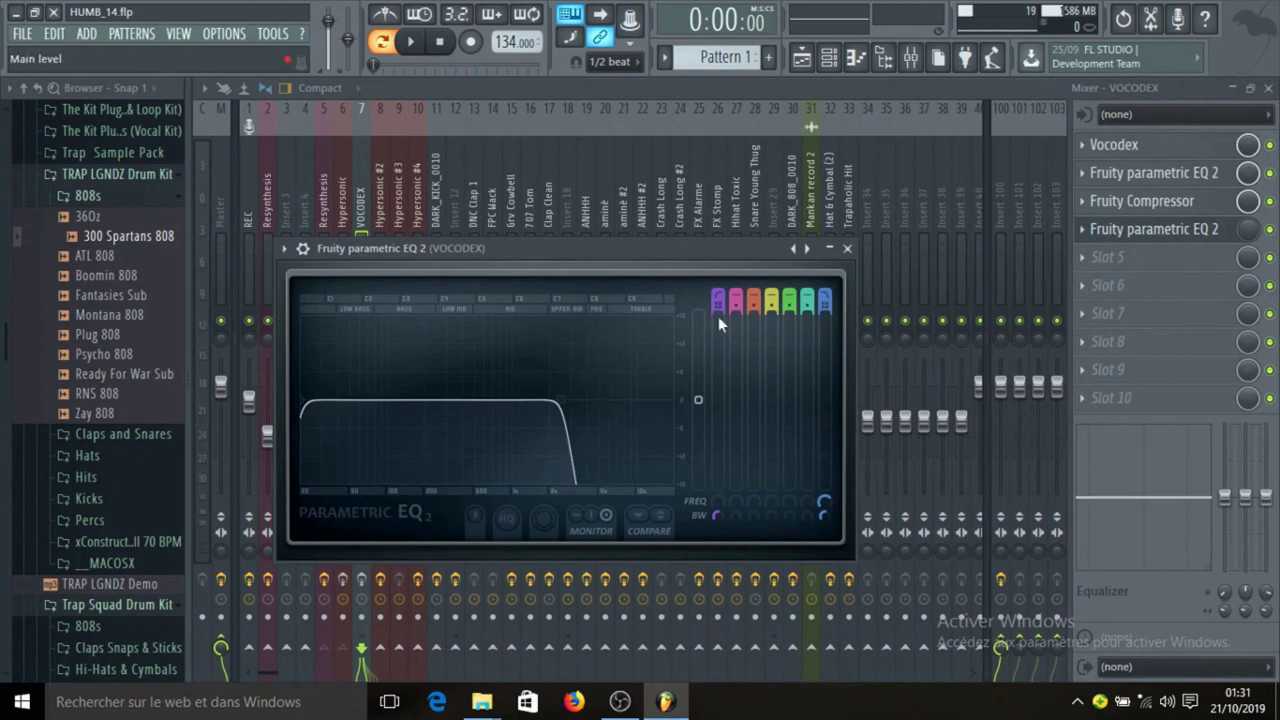
left_click(847, 248)
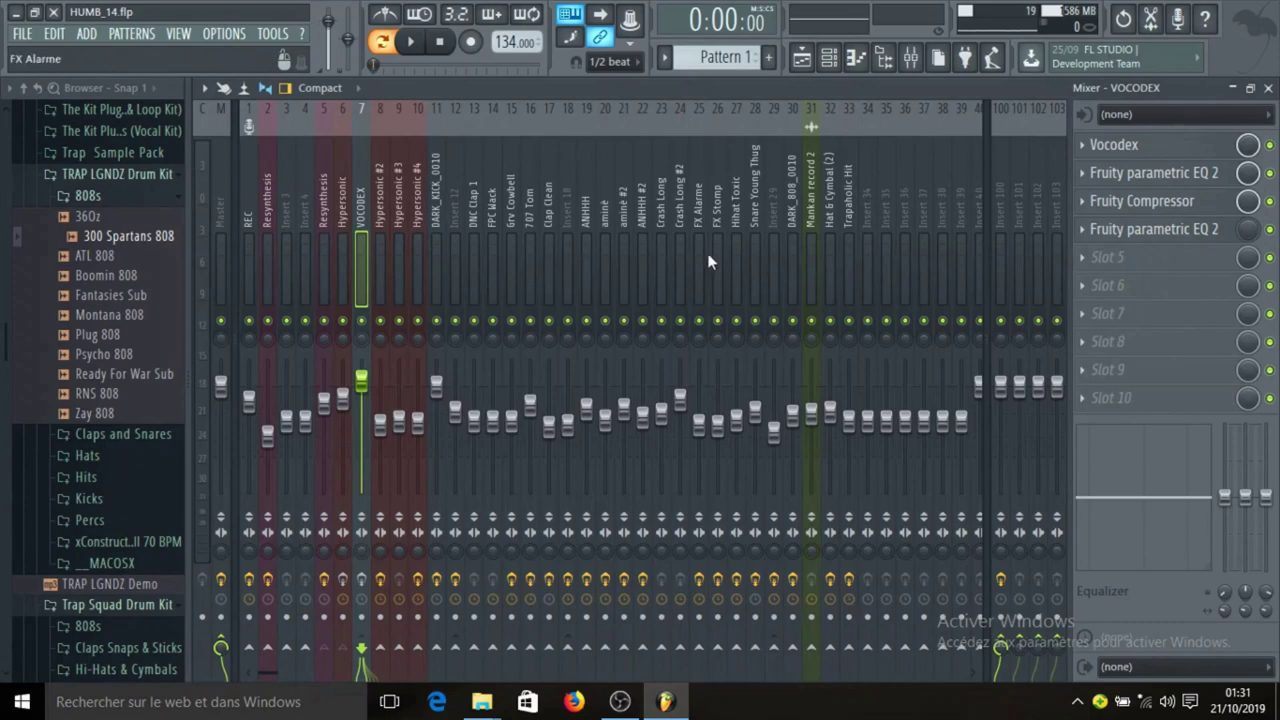
- Solo the Resynthesis mixer track and play the song to hear the mixed voice without the Hypersonic chords feeding Vocodex
right_click(326, 321)
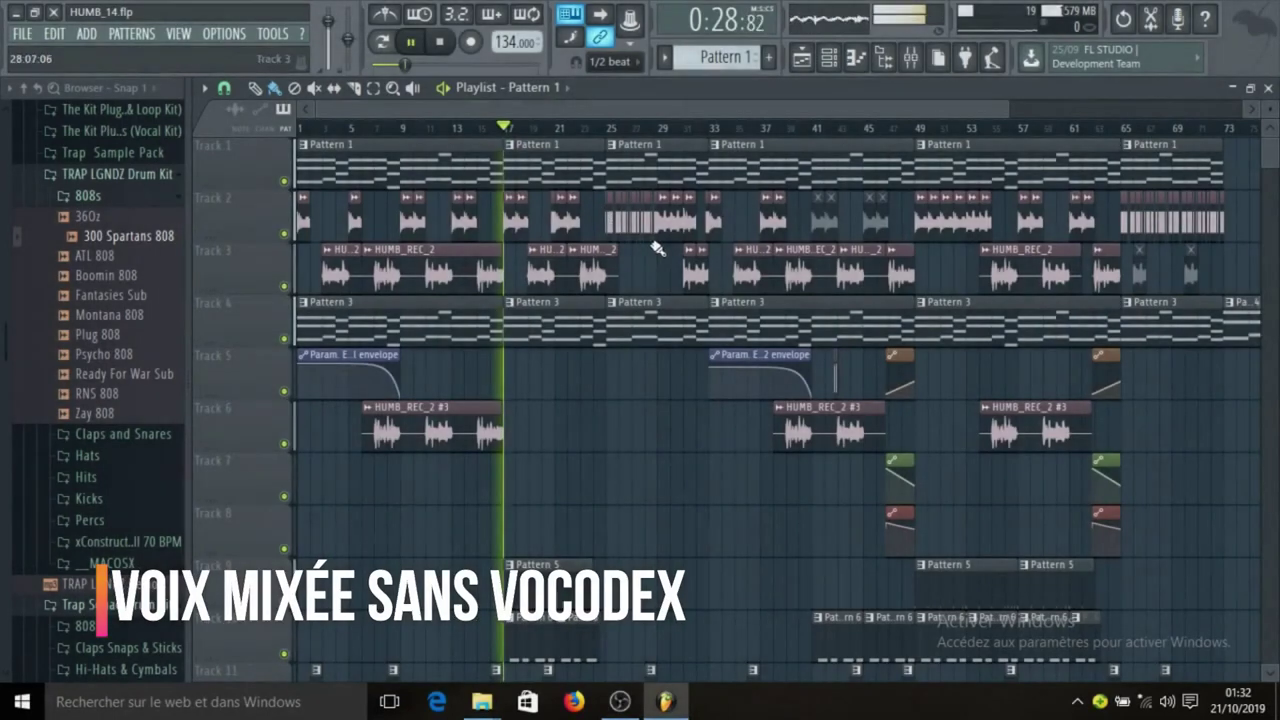
left_click(910, 57)
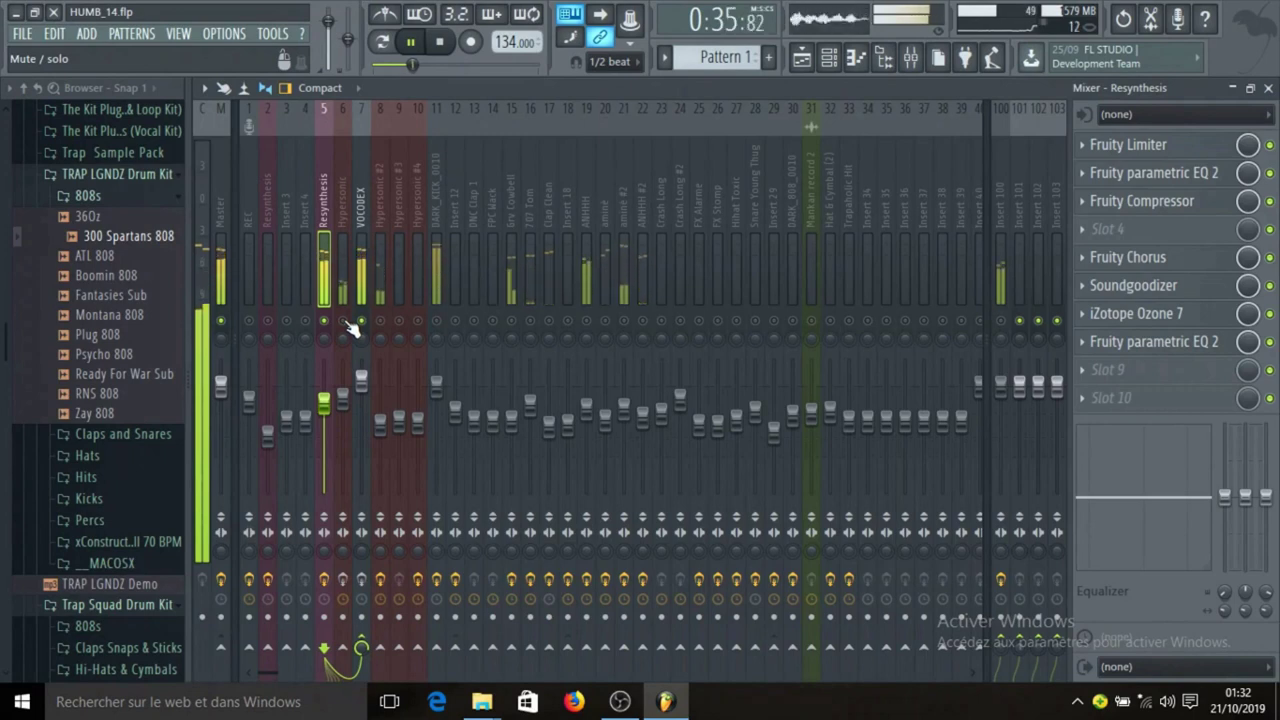
key("space")
- Unmute the Hypersonic mixer track, play the mixed voice with Vocodex, and reactivate all the mixer tracks
left_click(343, 321)
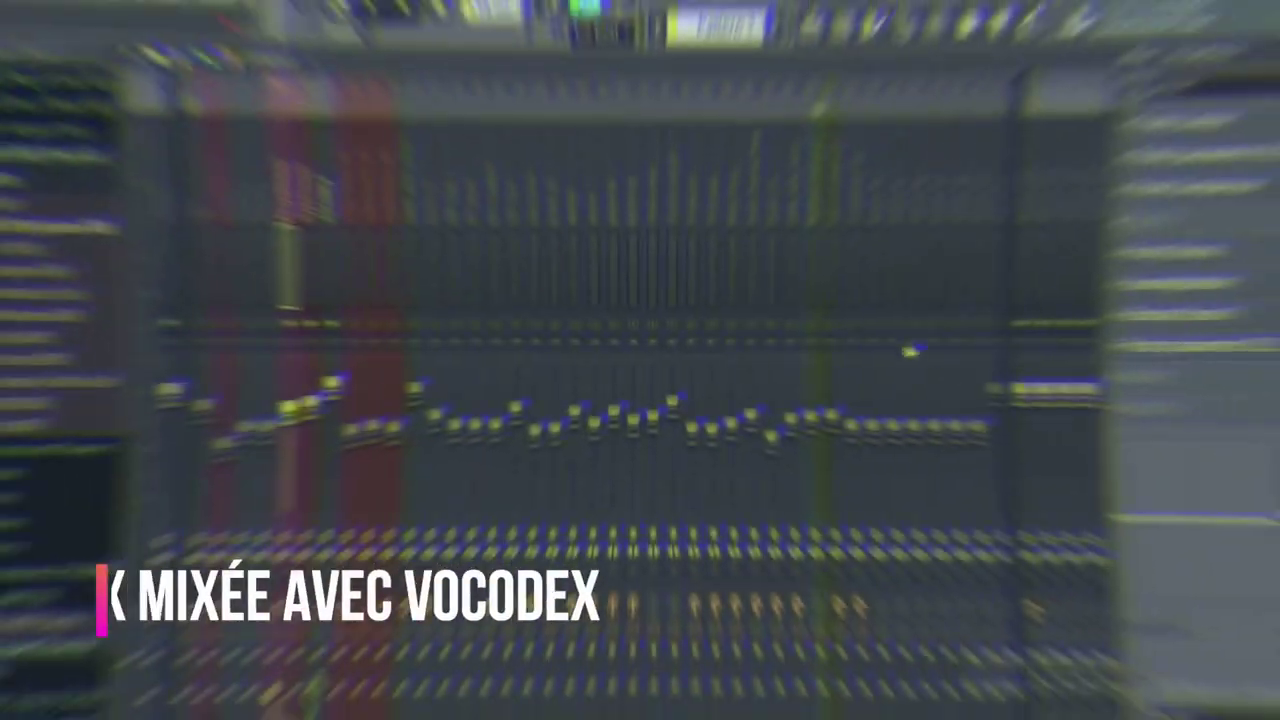
key("space")
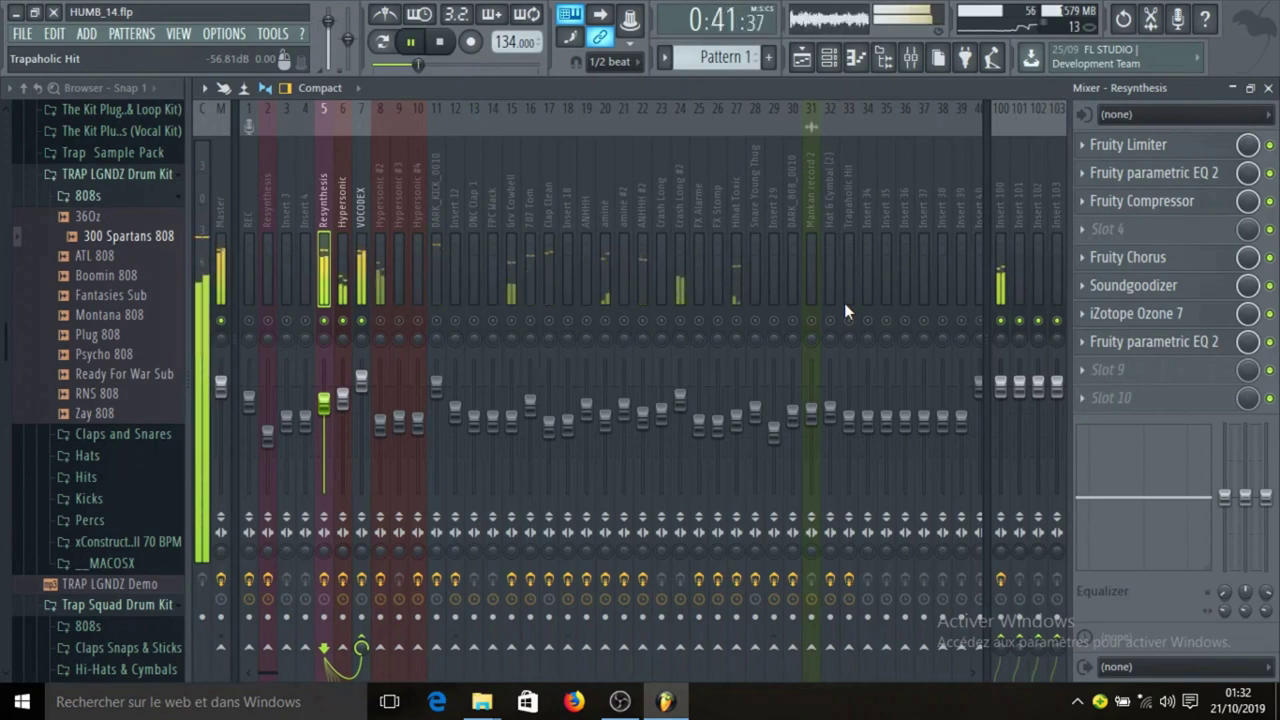
key("space")
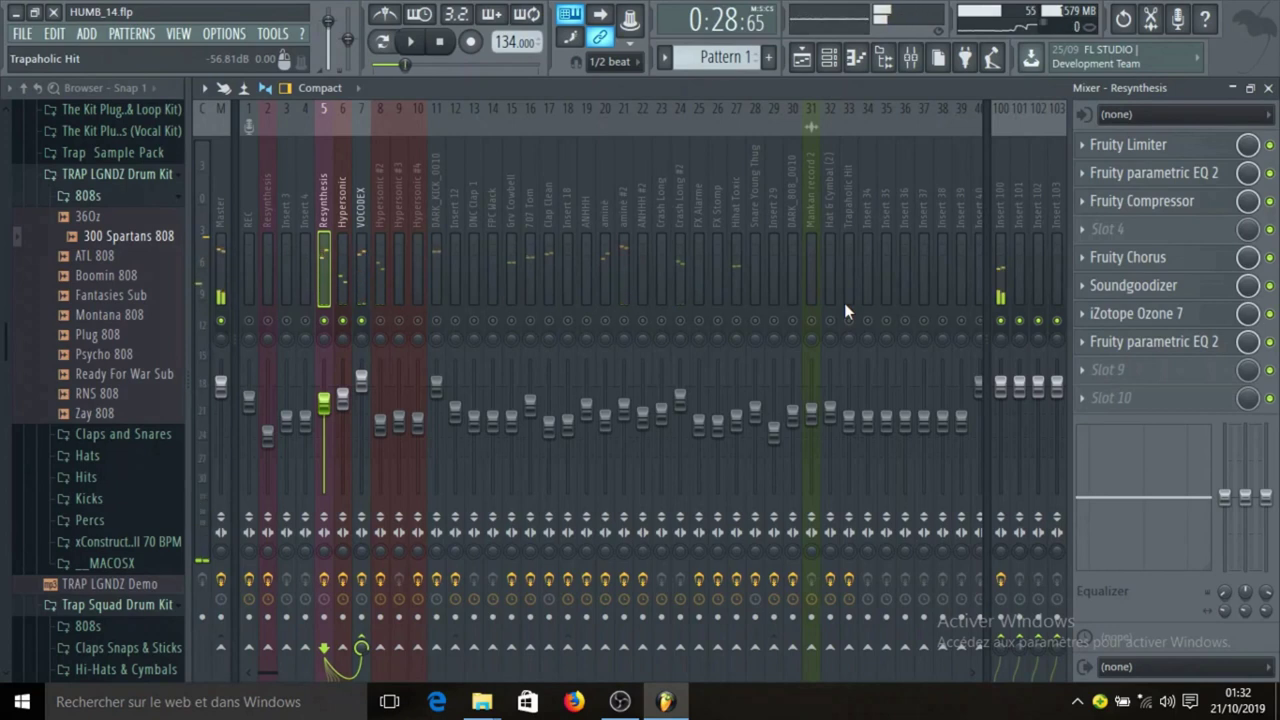
right_click(366, 325)
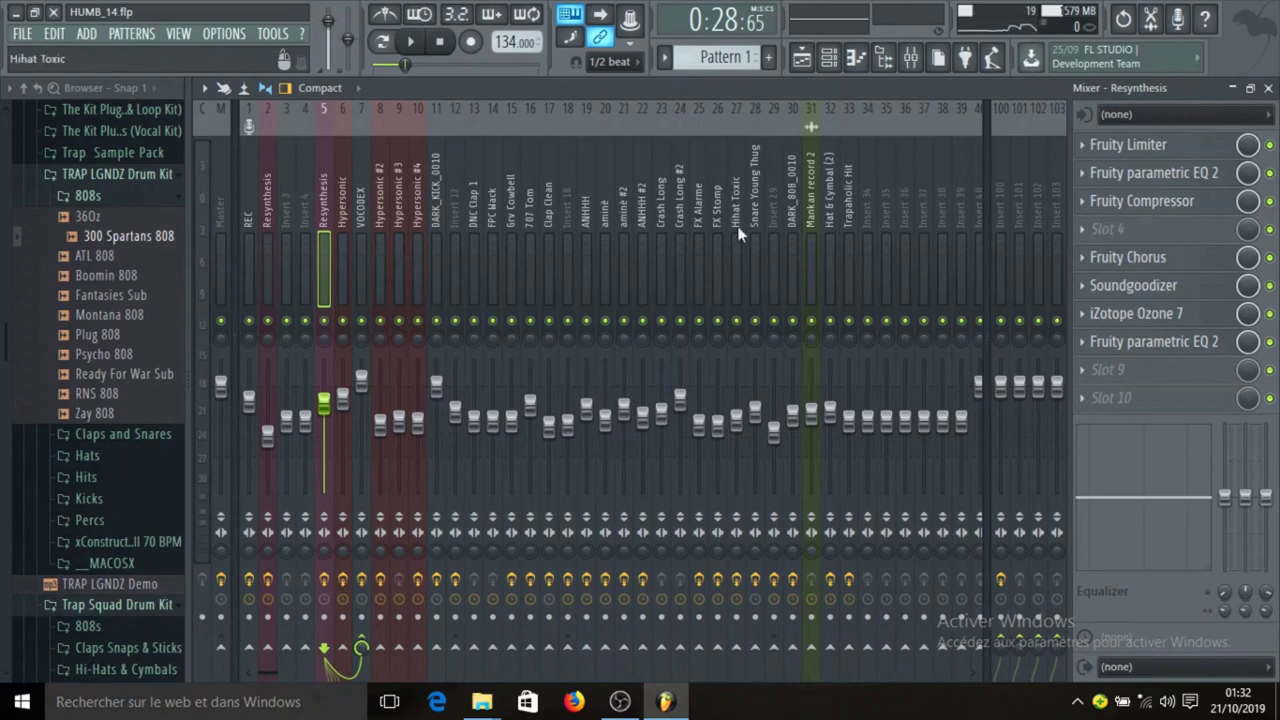
- Solo Track 4 with Pattern 3 in the playlist and play it from bar 17 to listen to it alone
left_click(810, 62)
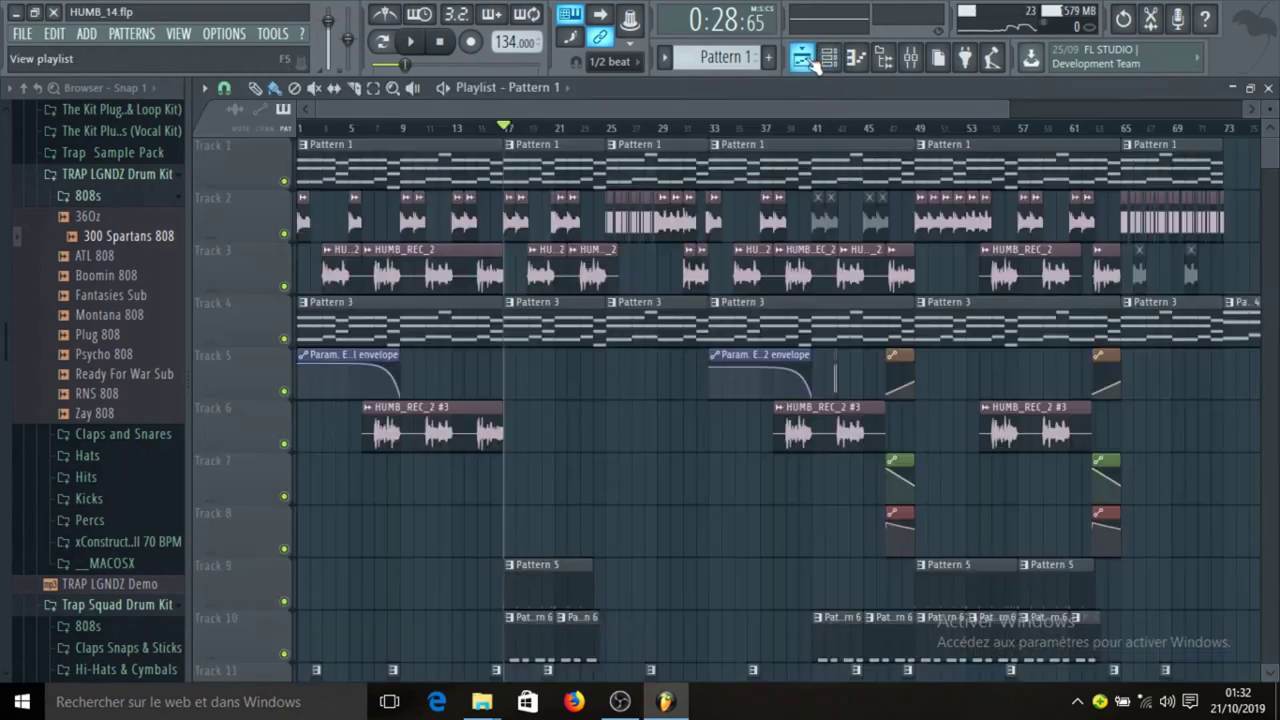
scroll(608, 438, "down", 2)
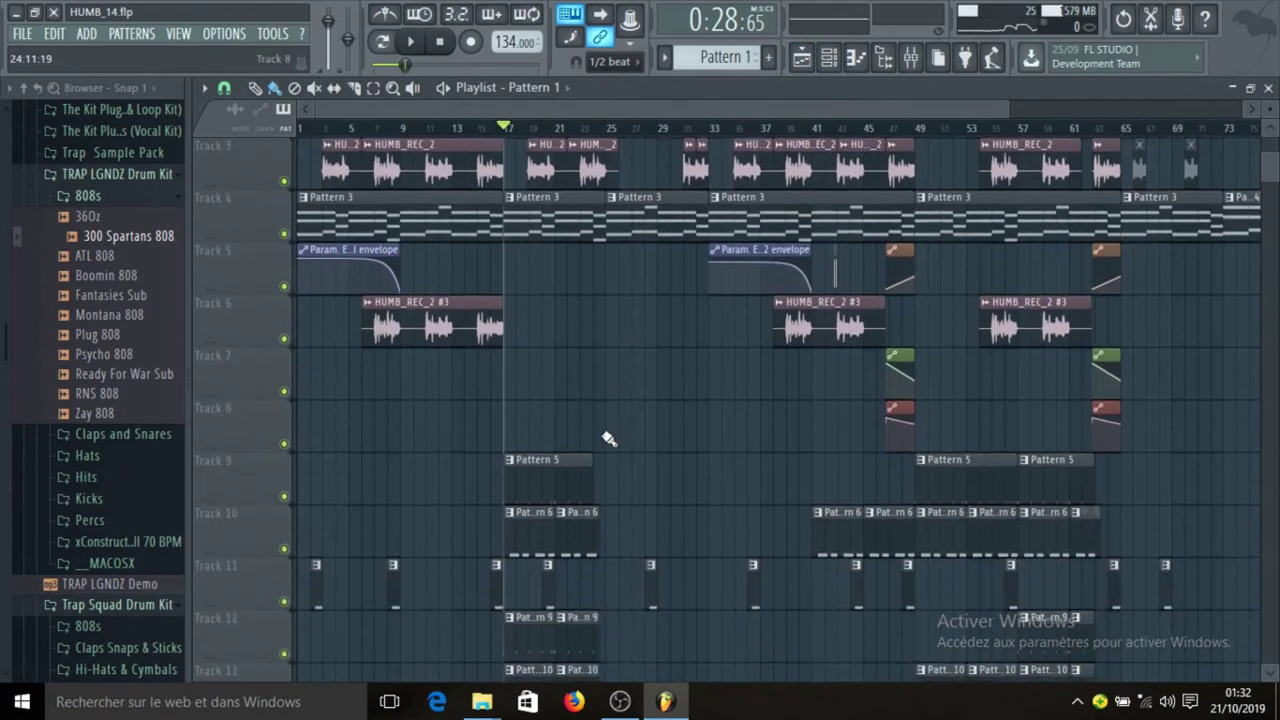
scroll(603, 435, "up", 2)
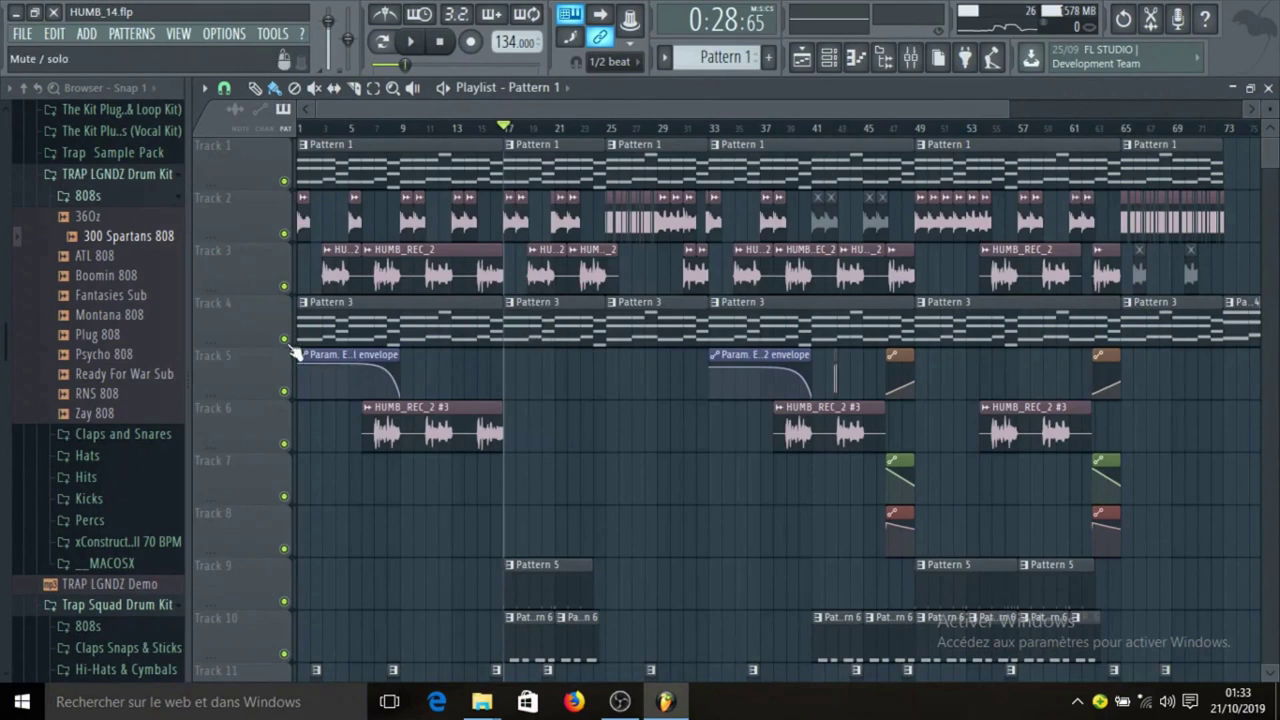
right_click(285, 339)
key("space")
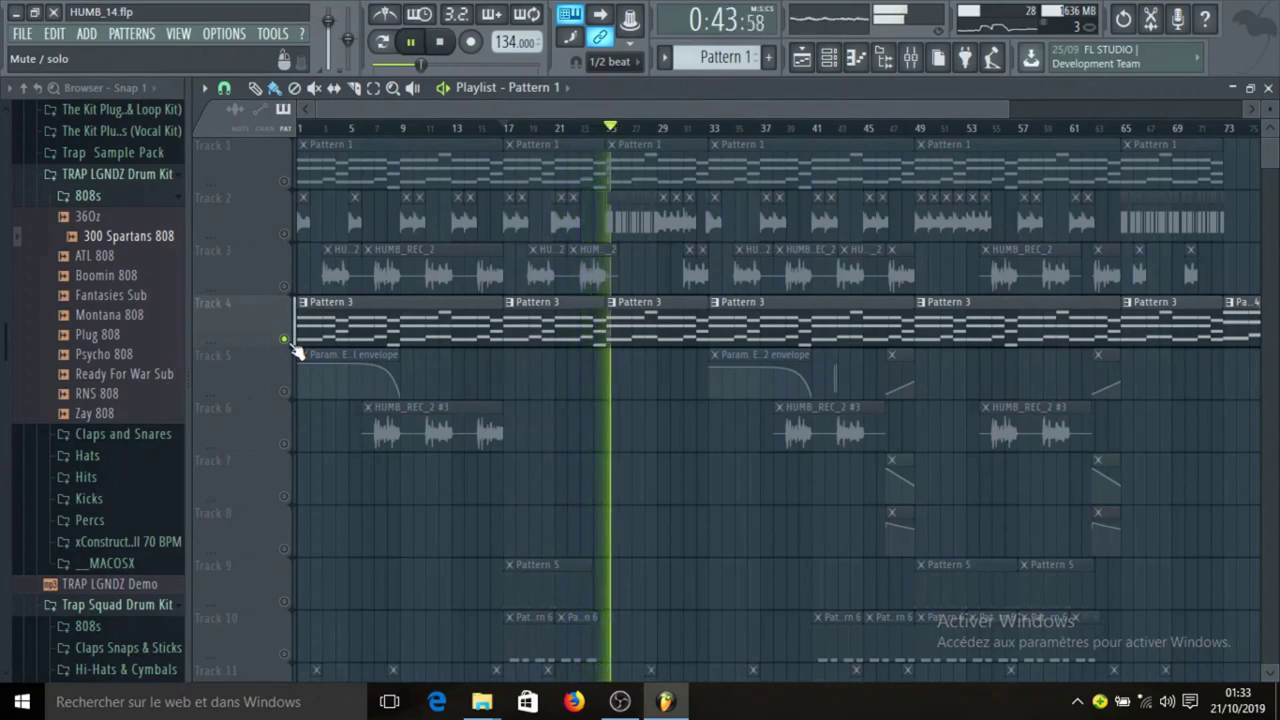
key("space")
- Solo Track 9 in the playlist, start playback, and unmute the percussion on Tracks 10, 11 and 12
scroll(642, 422, "down", 1)
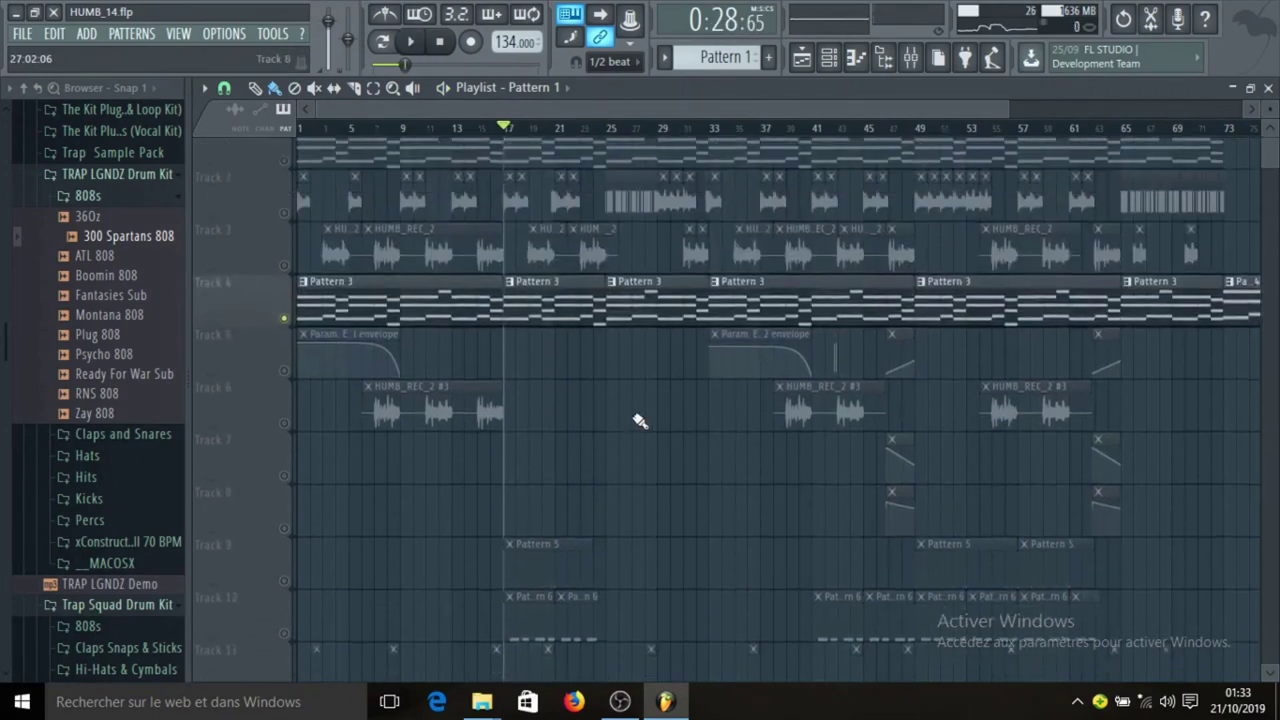
scroll(636, 444, "down", 1)
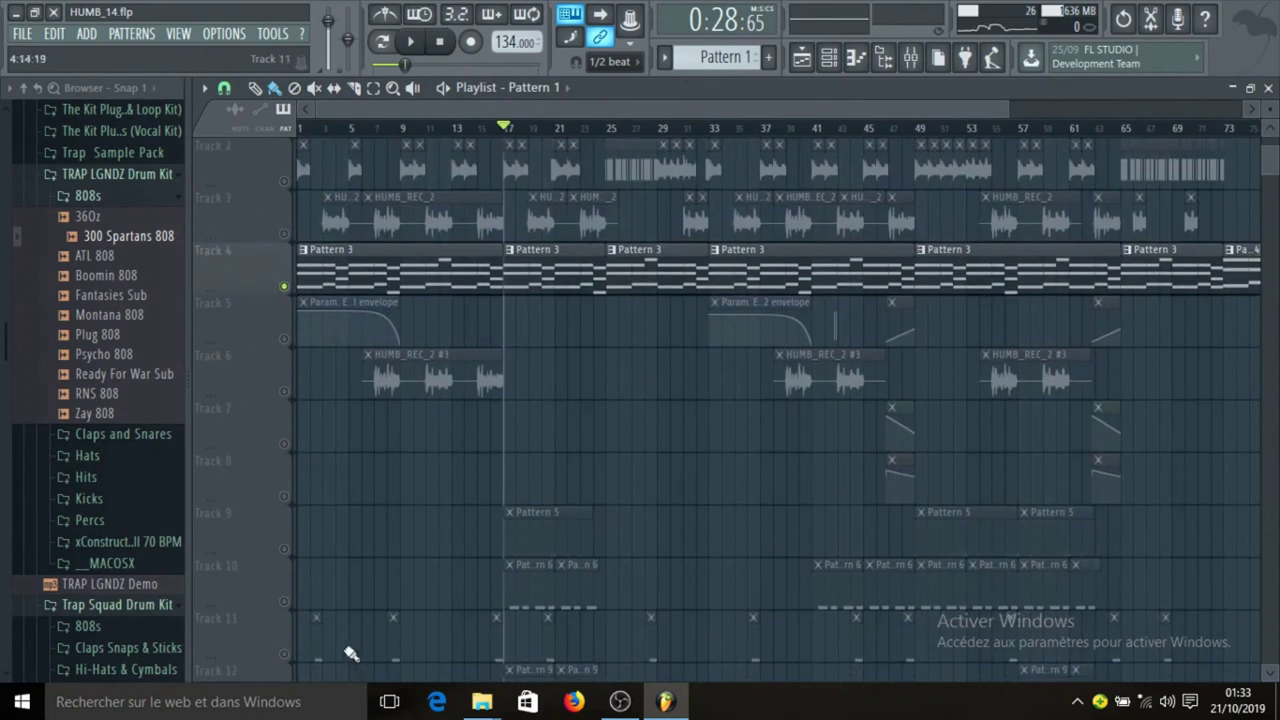
right_click(284, 551)
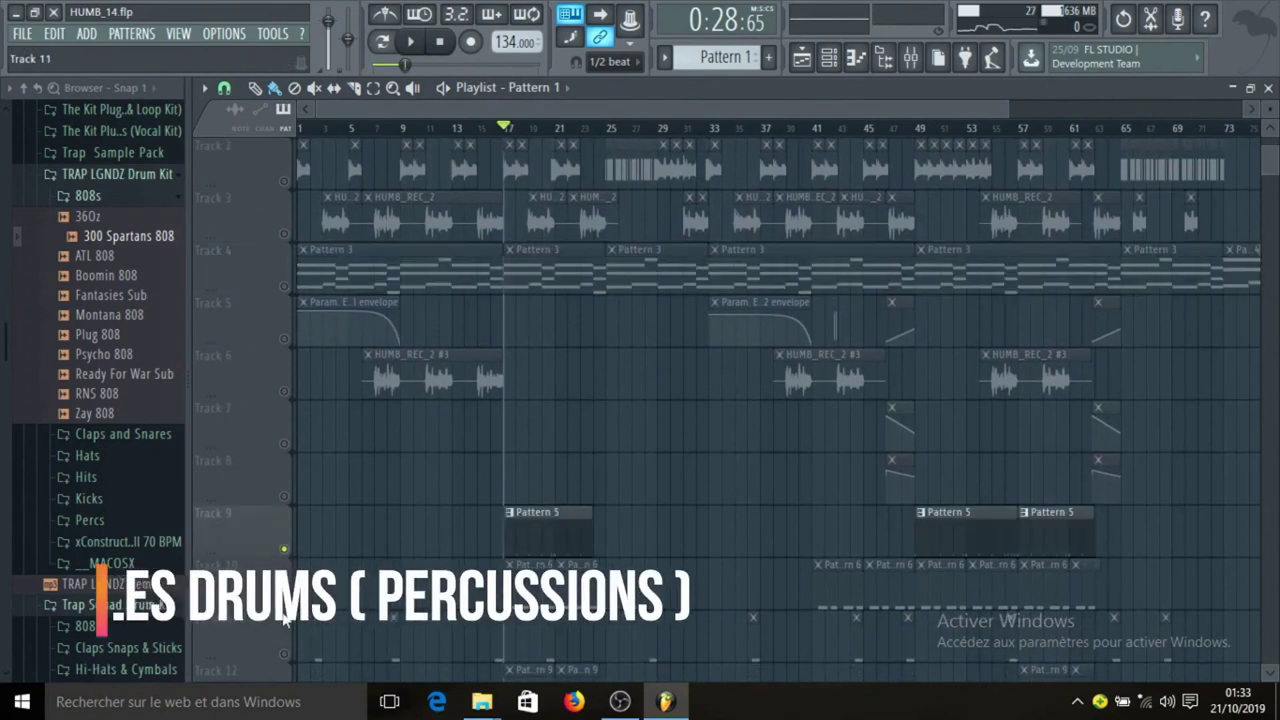
key("space")
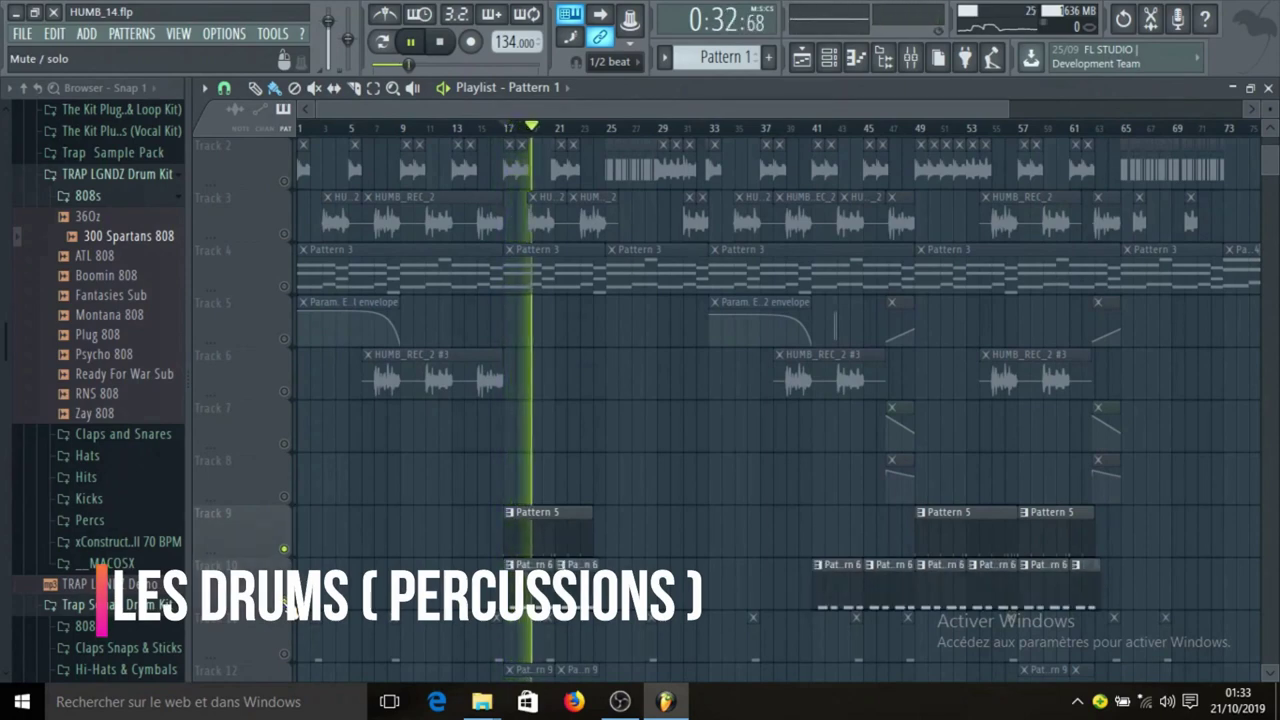
scroll(375, 565, "down", 2)
scroll(375, 565, "down", 5)
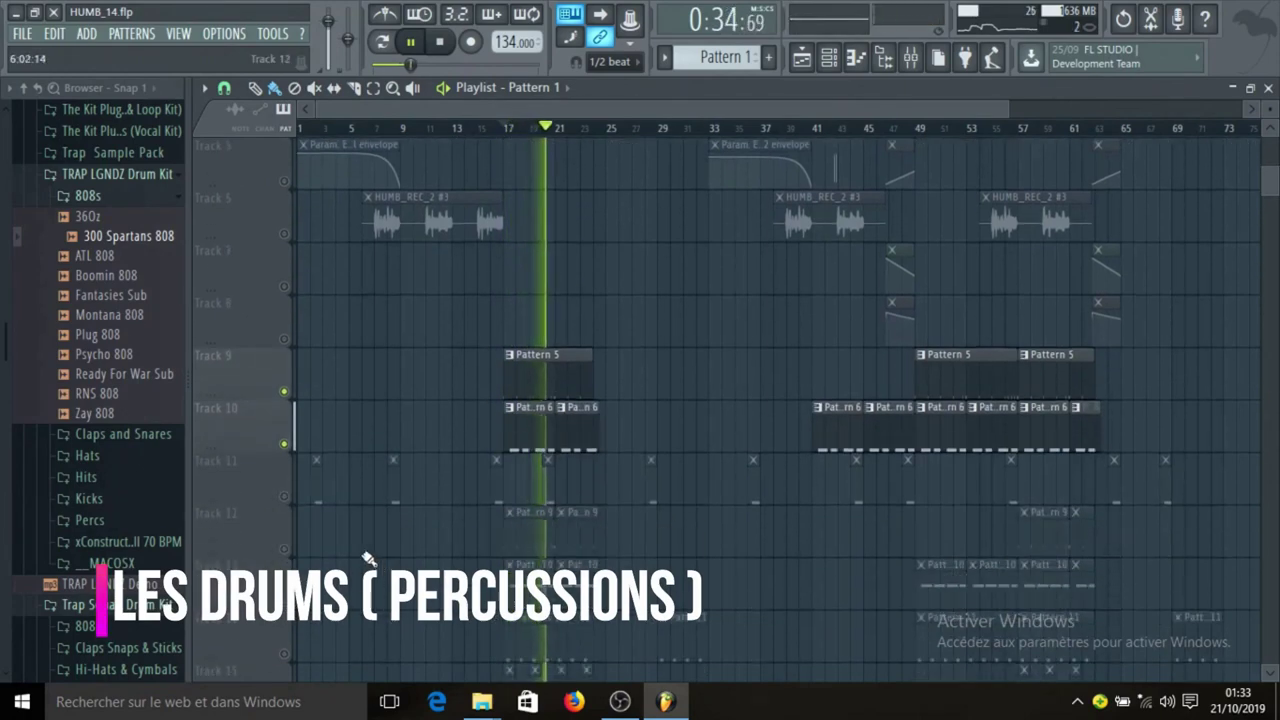
left_click(285, 499)
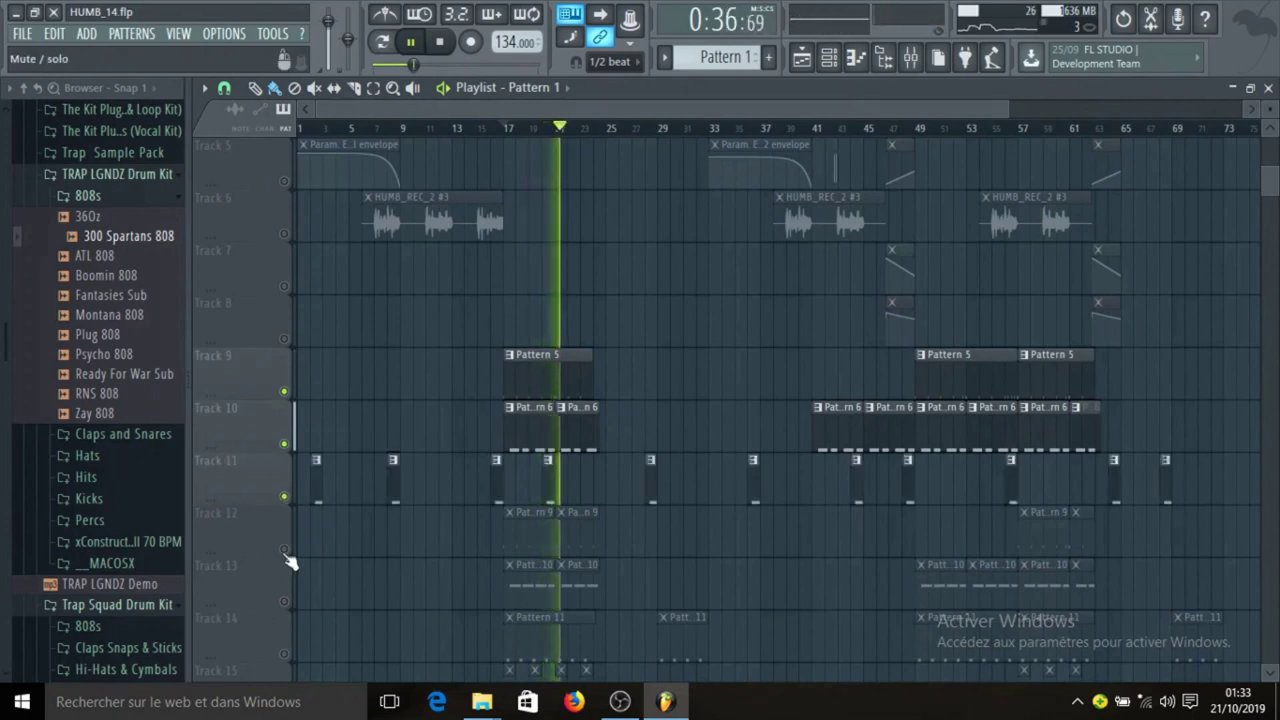
left_click(285, 551)
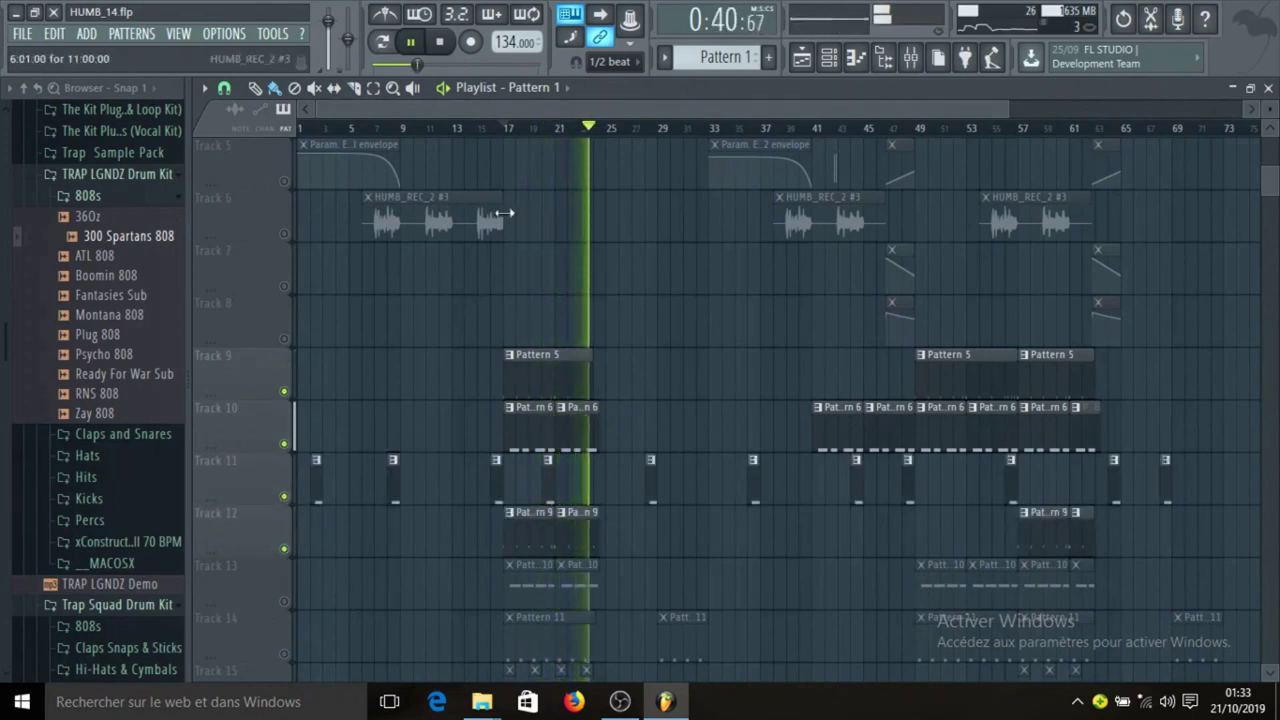
- Loop playback over bars 17 to 25 and unmute Tracks 13, 14, 15 and 16
left_click_drag(512, 135, 603, 163)
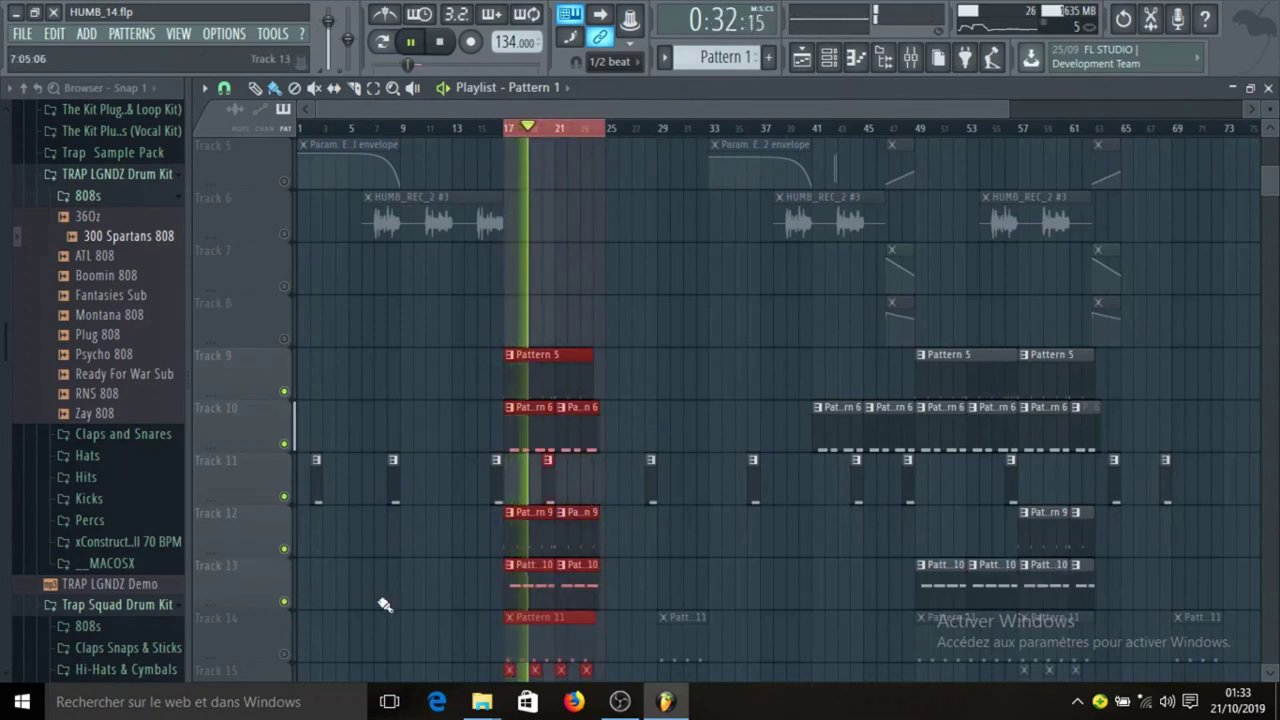
scroll(380, 596, "down", 3)
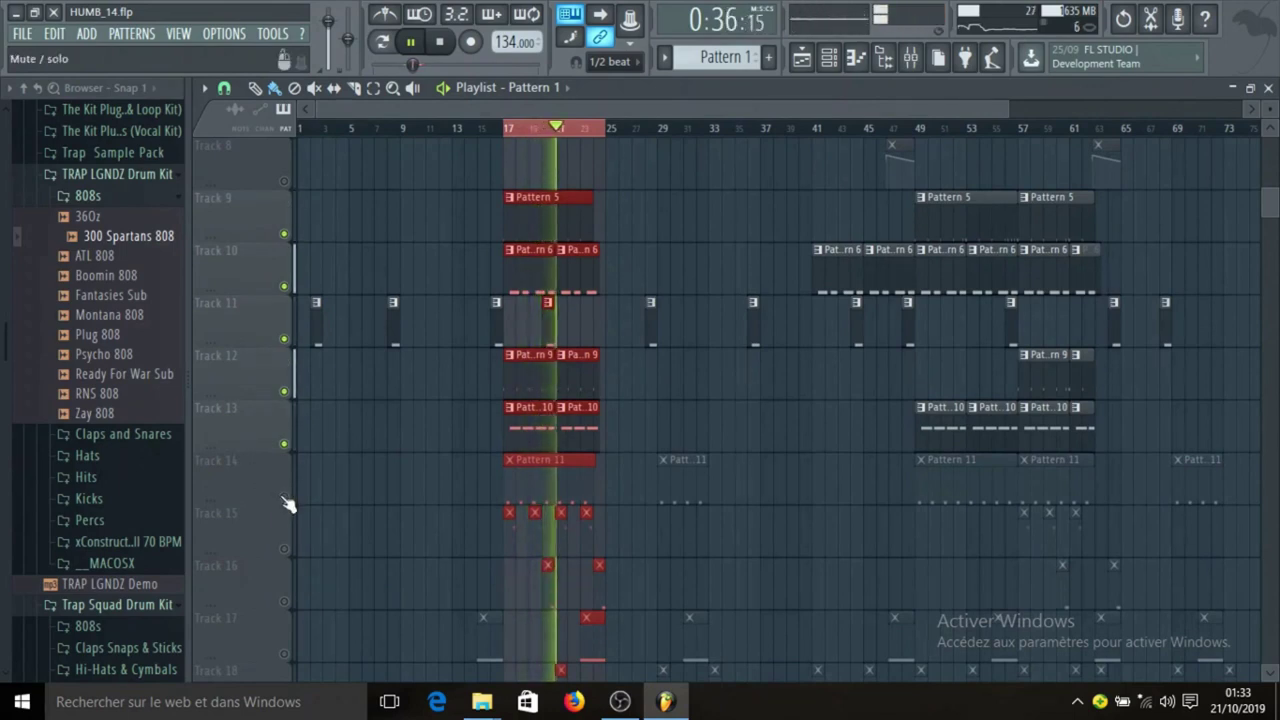
left_click(285, 498)
left_click(285, 549)
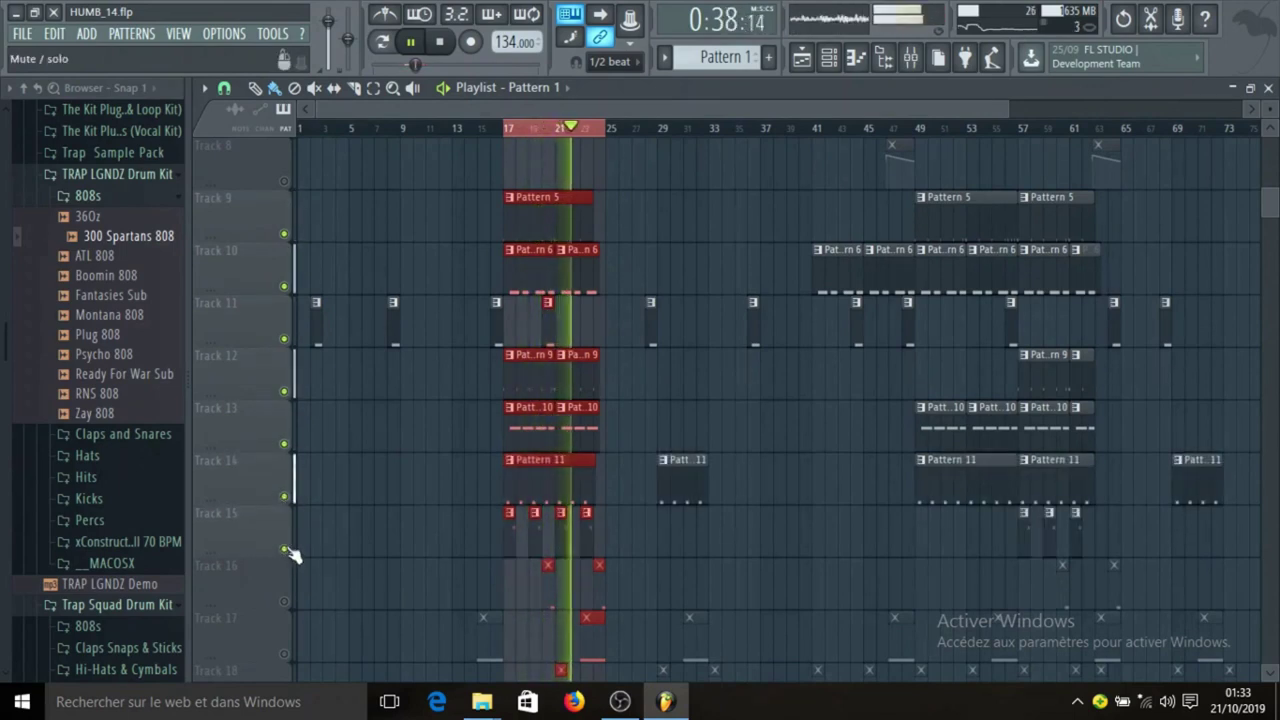
left_click(285, 601)
- Unmute playlist Tracks 17 through 21 while the drum loop plays
scroll(380, 535, "down", 4)
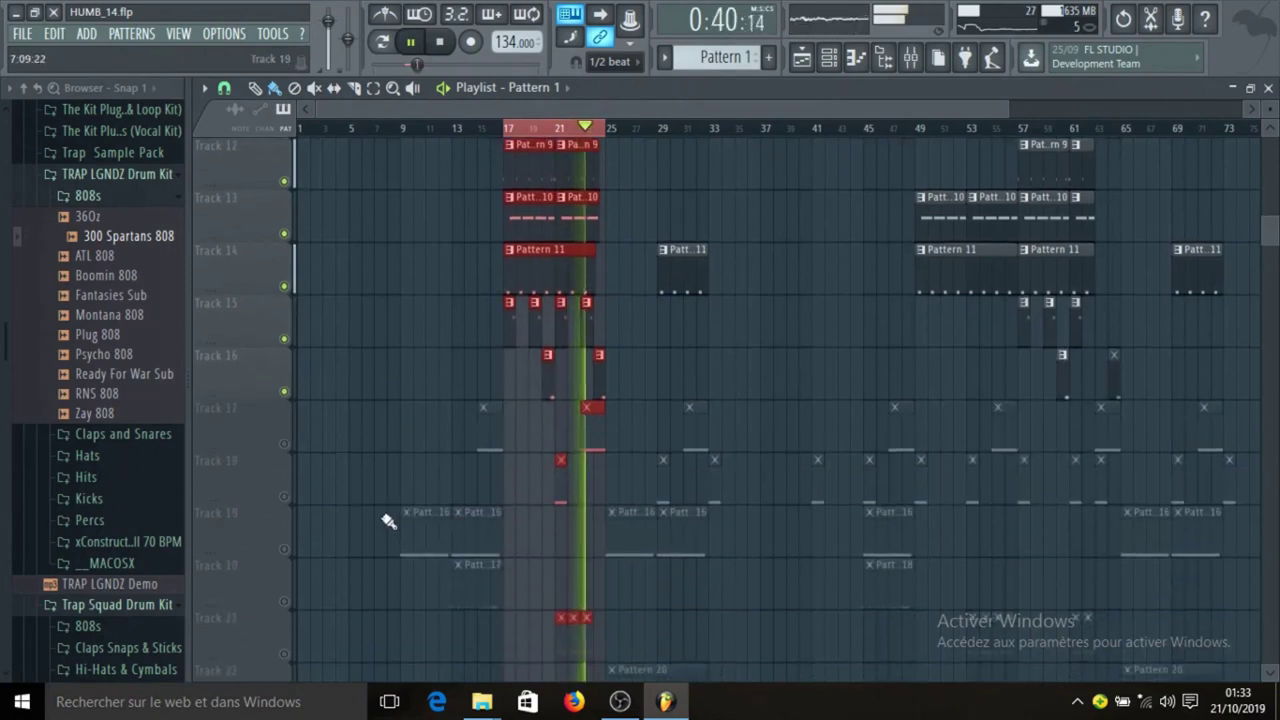
left_click(285, 446)
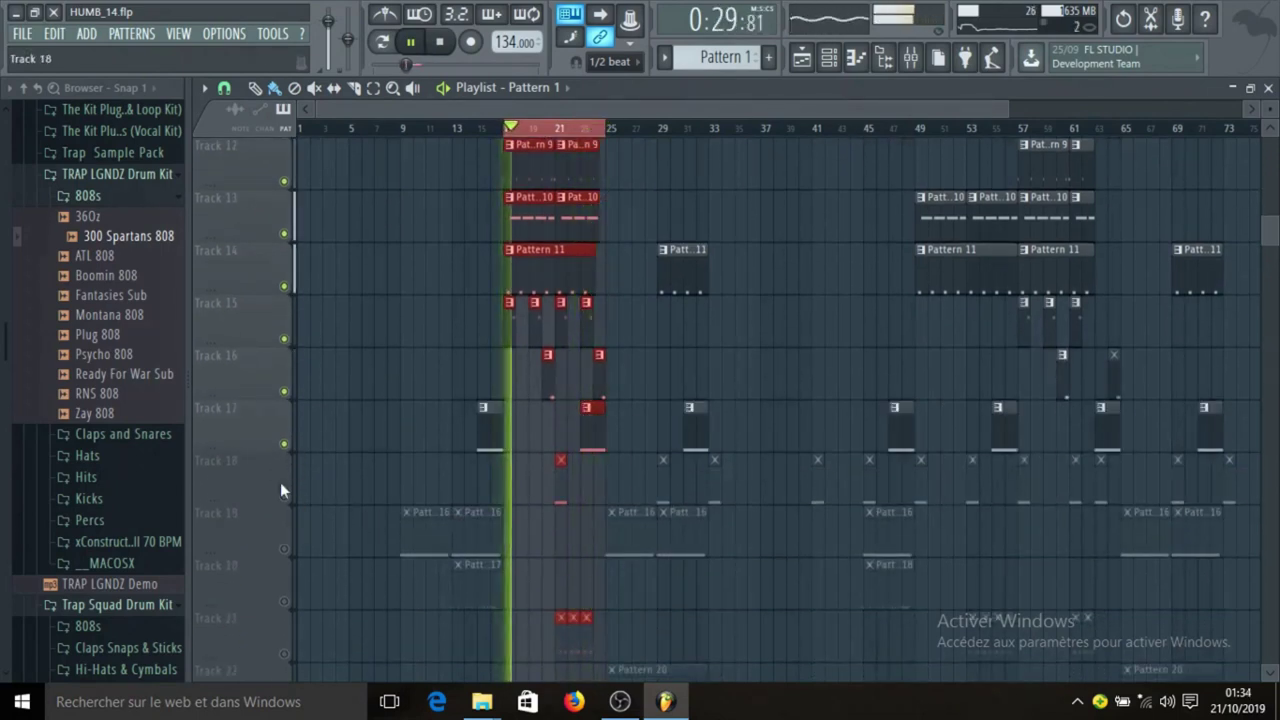
left_click(284, 496)
scroll(282, 500, "down", 2)
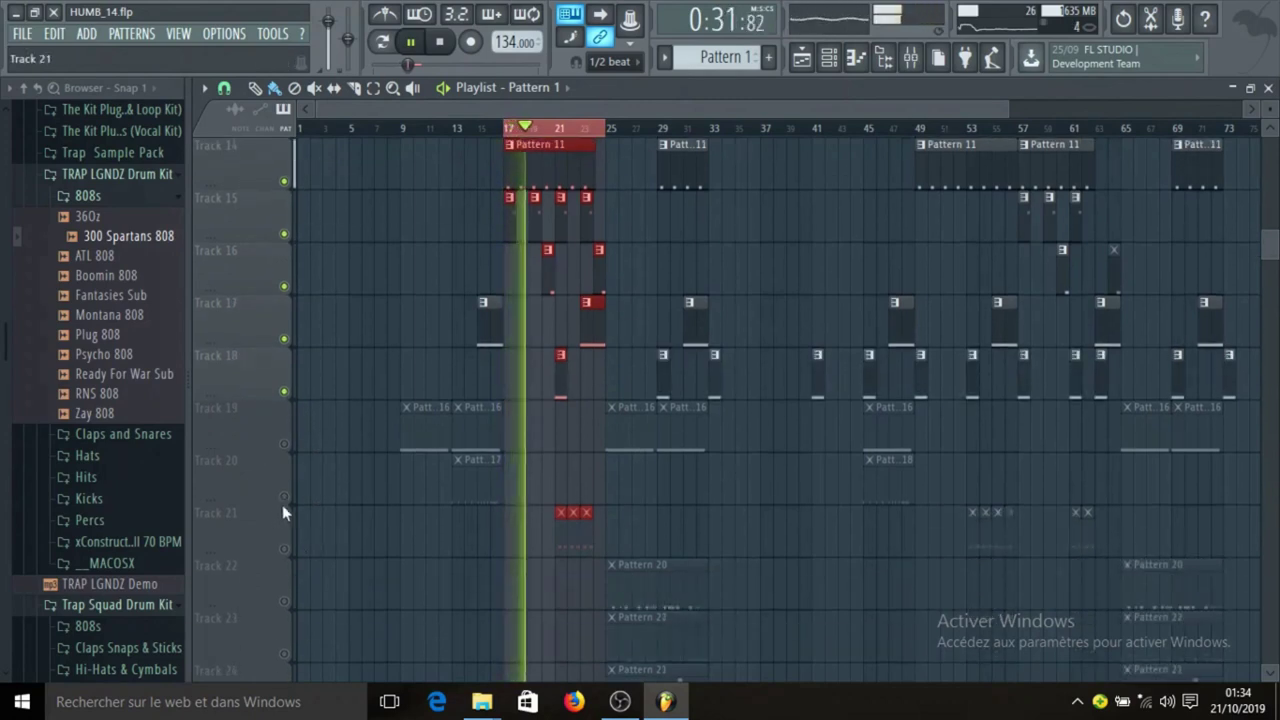
left_click(284, 443)
left_click(284, 496)
left_click(285, 548)
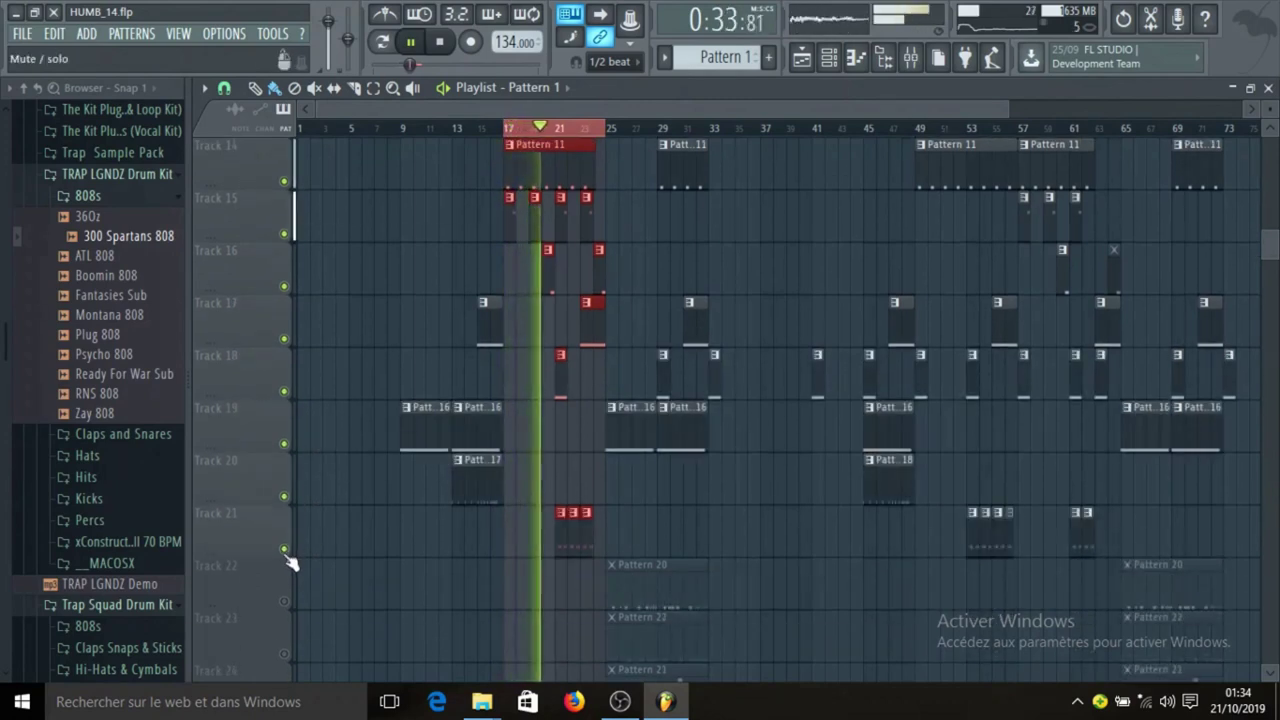
- Loop playback over bars 25 to 33 and unmute Tracks 22 through 26
scroll(309, 545, "down", 3)
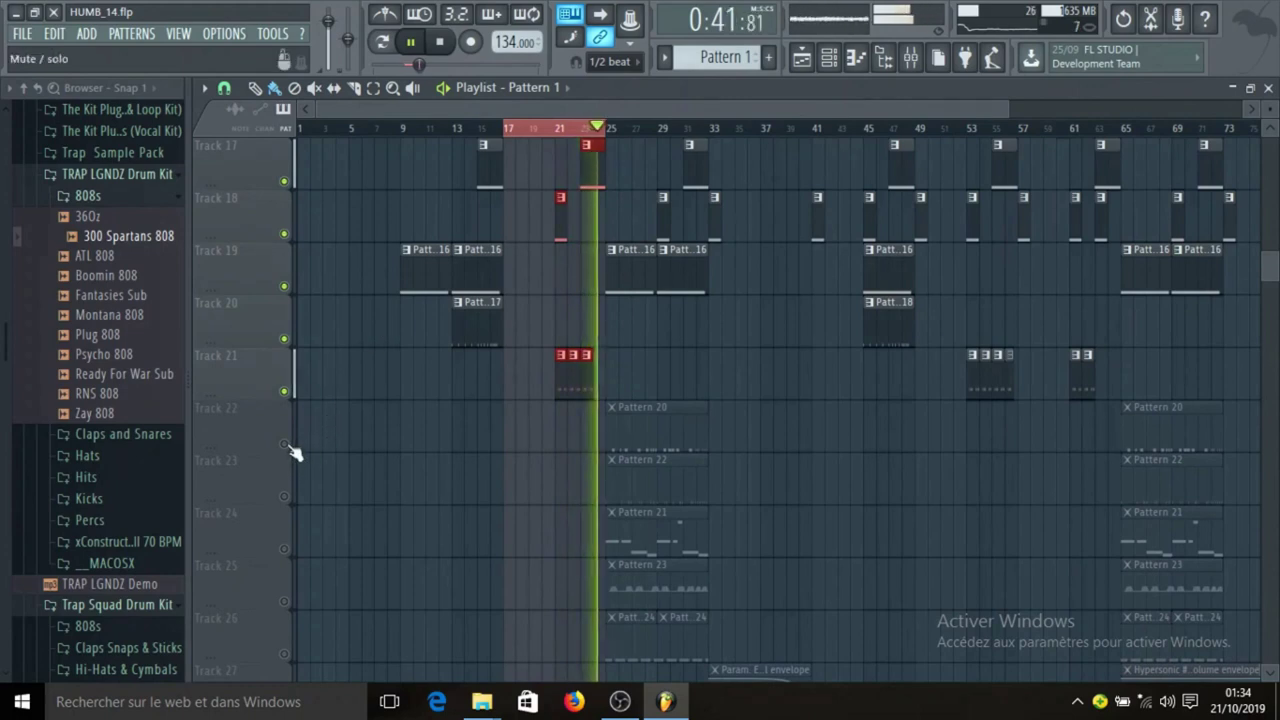
left_click_drag(606, 129, 712, 152)
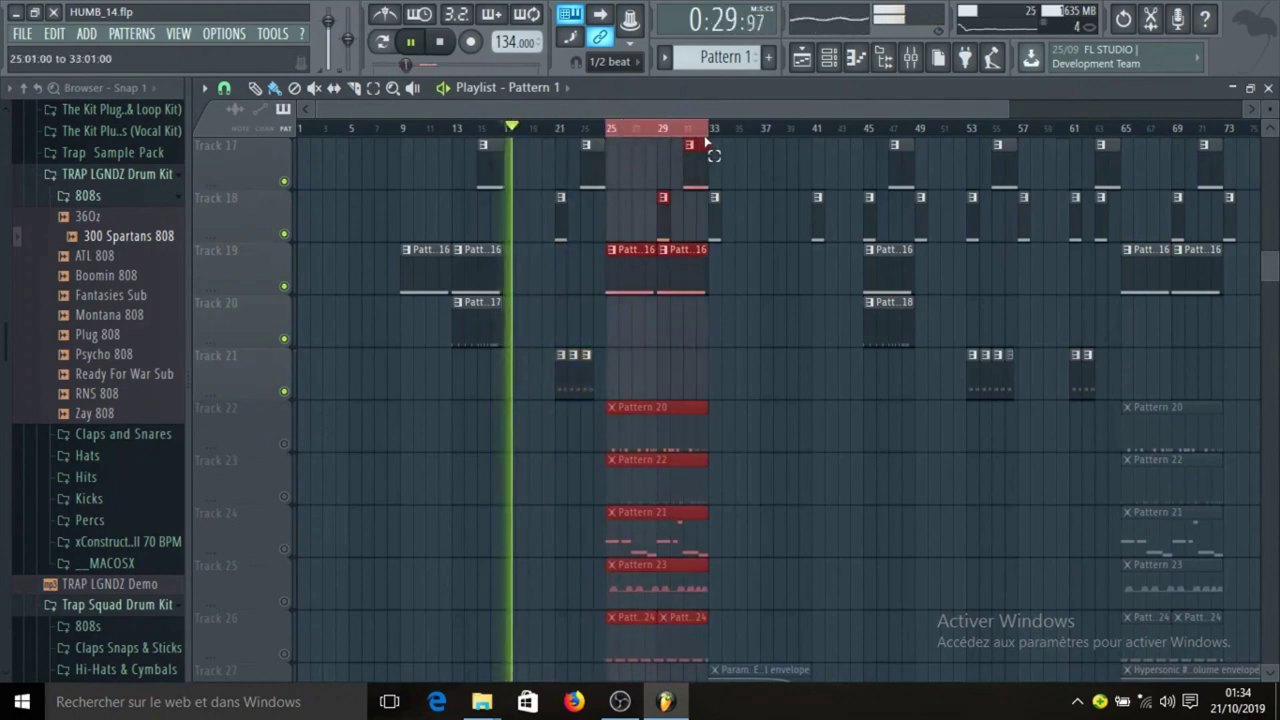
left_click(285, 444)
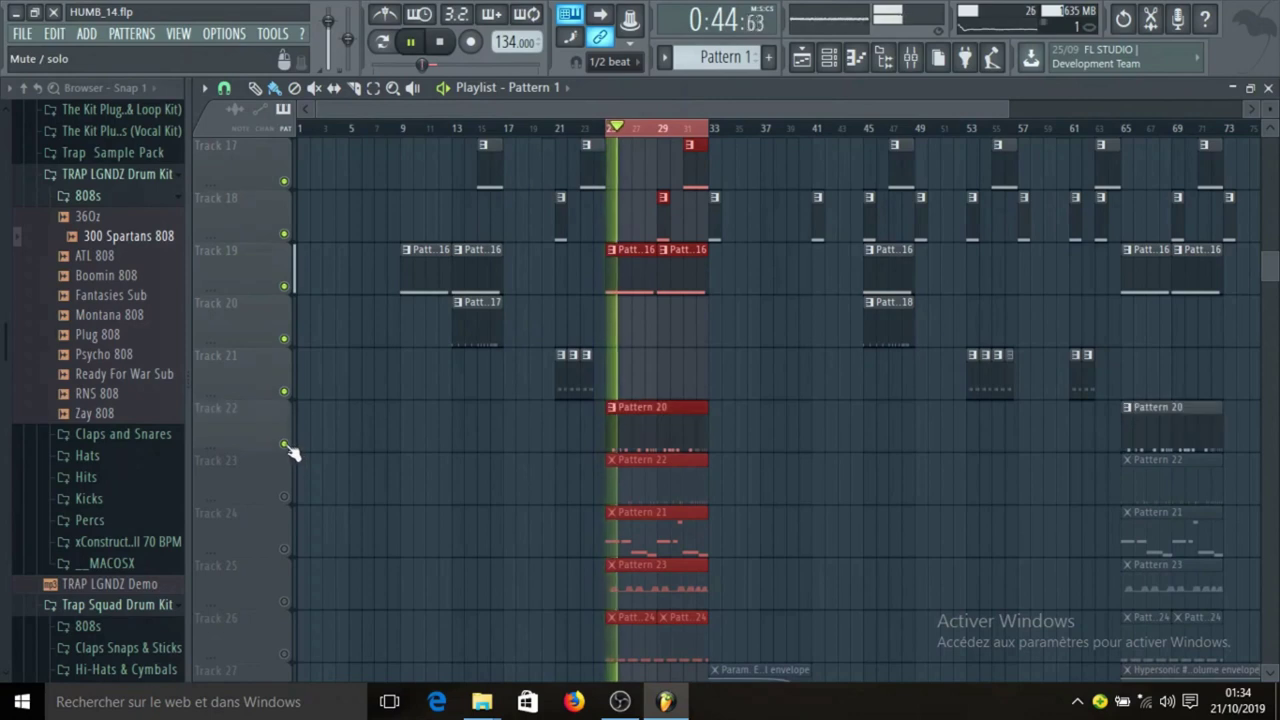
left_click(285, 498)
left_click(285, 550)
scroll(394, 508, "down", 2)
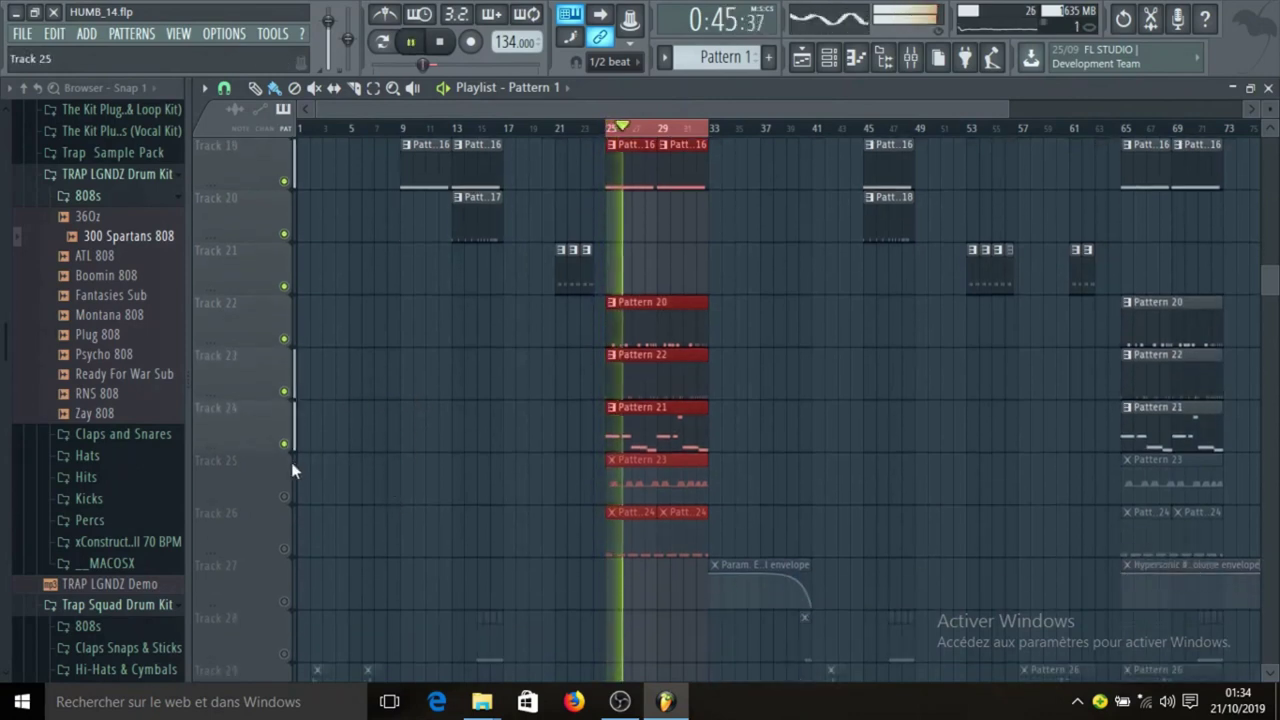
left_click(285, 497)
left_click(285, 549)
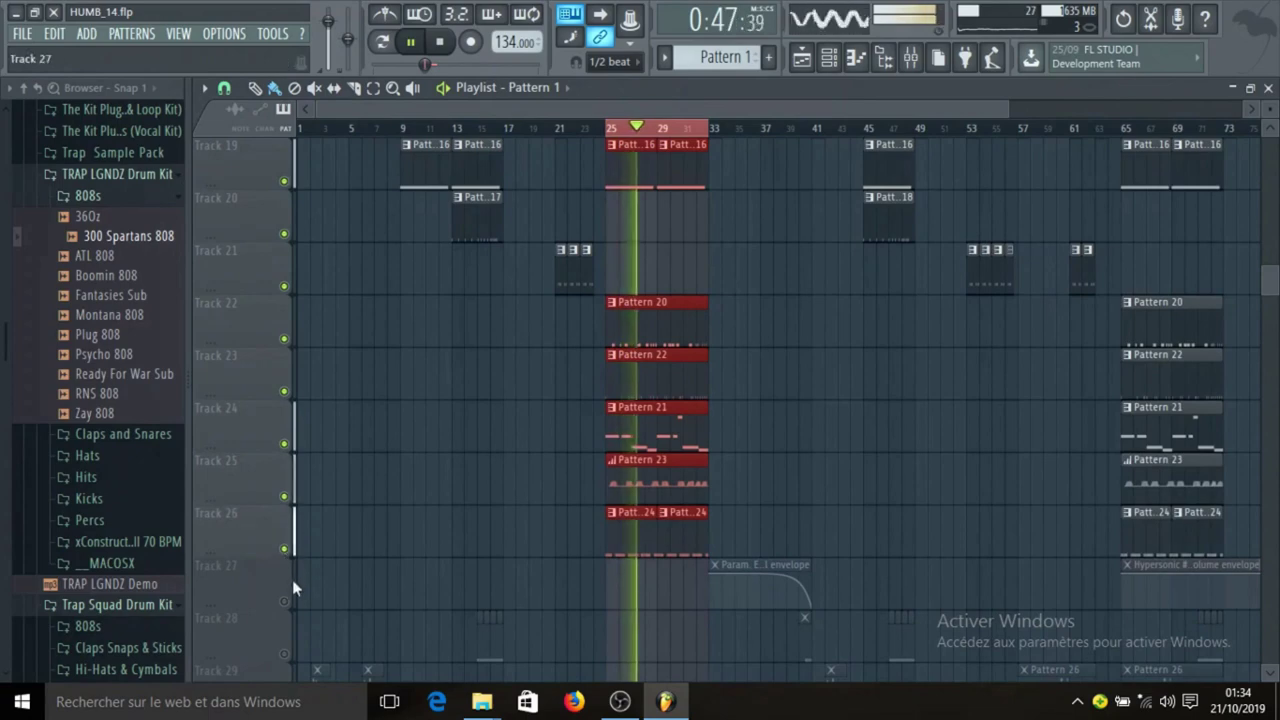
- Unmute Track 31 with Pattern 28 and Track 4 with Pattern 3 to hear them with the drums
scroll(369, 549, "down", 5)
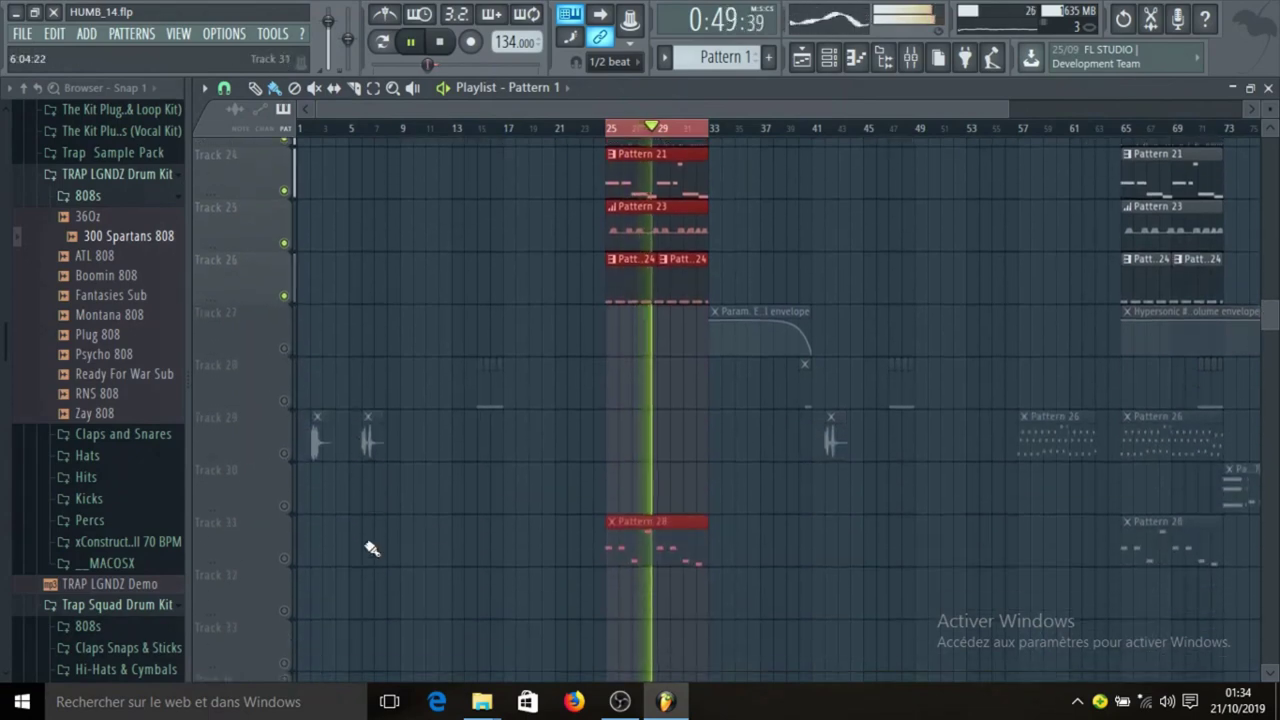
left_click(285, 549)
scroll(400, 548, "up", 7)
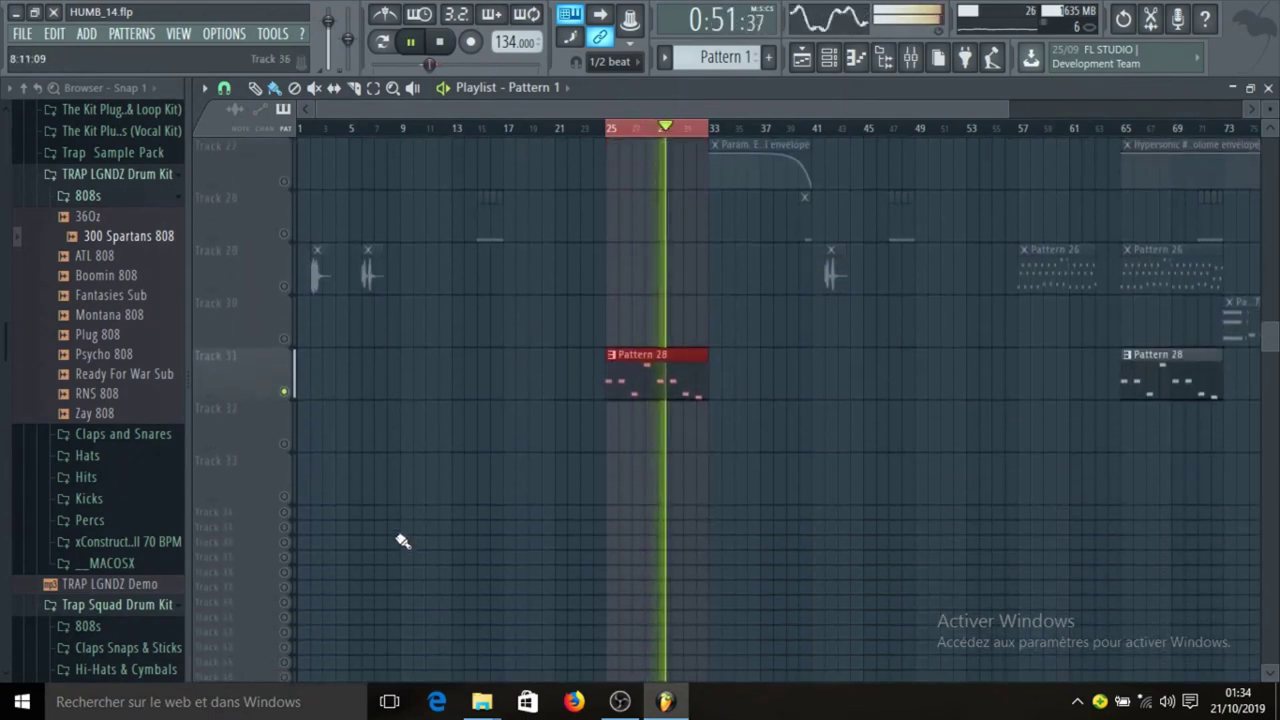
scroll(405, 537, "up", 9)
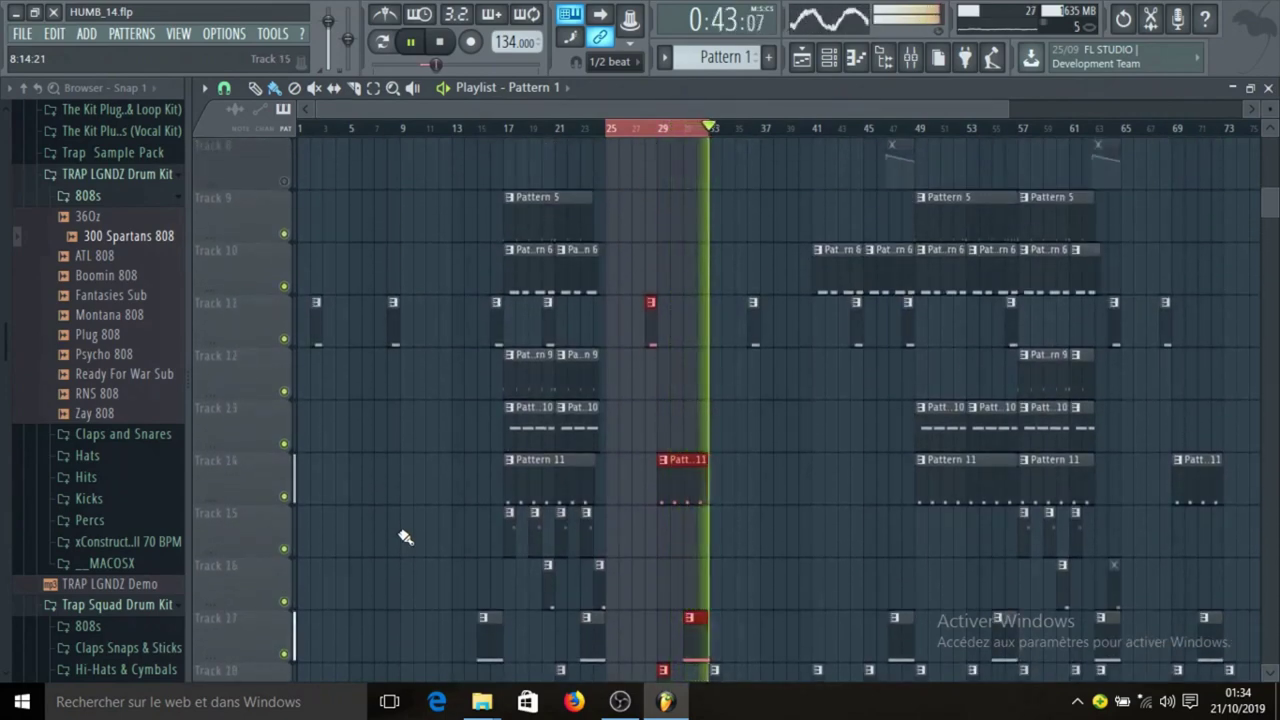
scroll(712, 503, "down", 4)
scroll(712, 503, "up", 11)
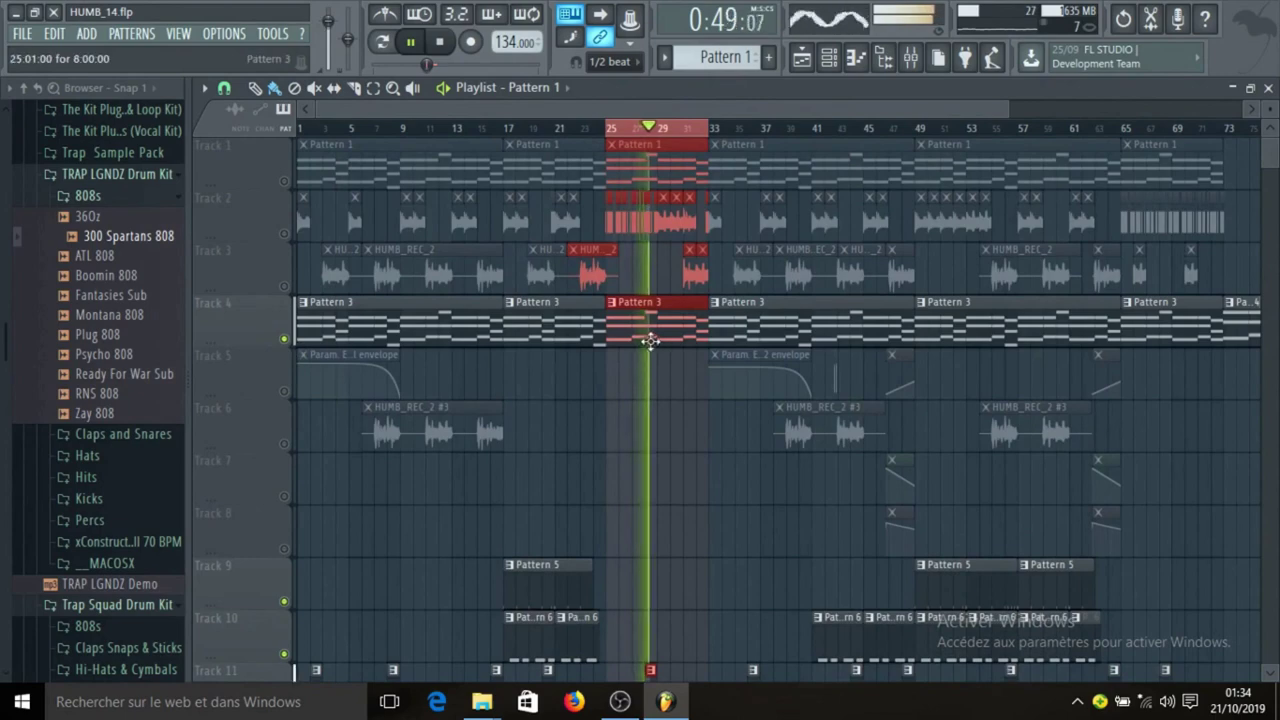
- Open Pattern 3 in the piano roll and examine the chord notes of Hypersonic #2 during playback
double_click(650, 336)
left_click_drag(847, 110, 387, 153)
scroll(689, 326, "down", 5)
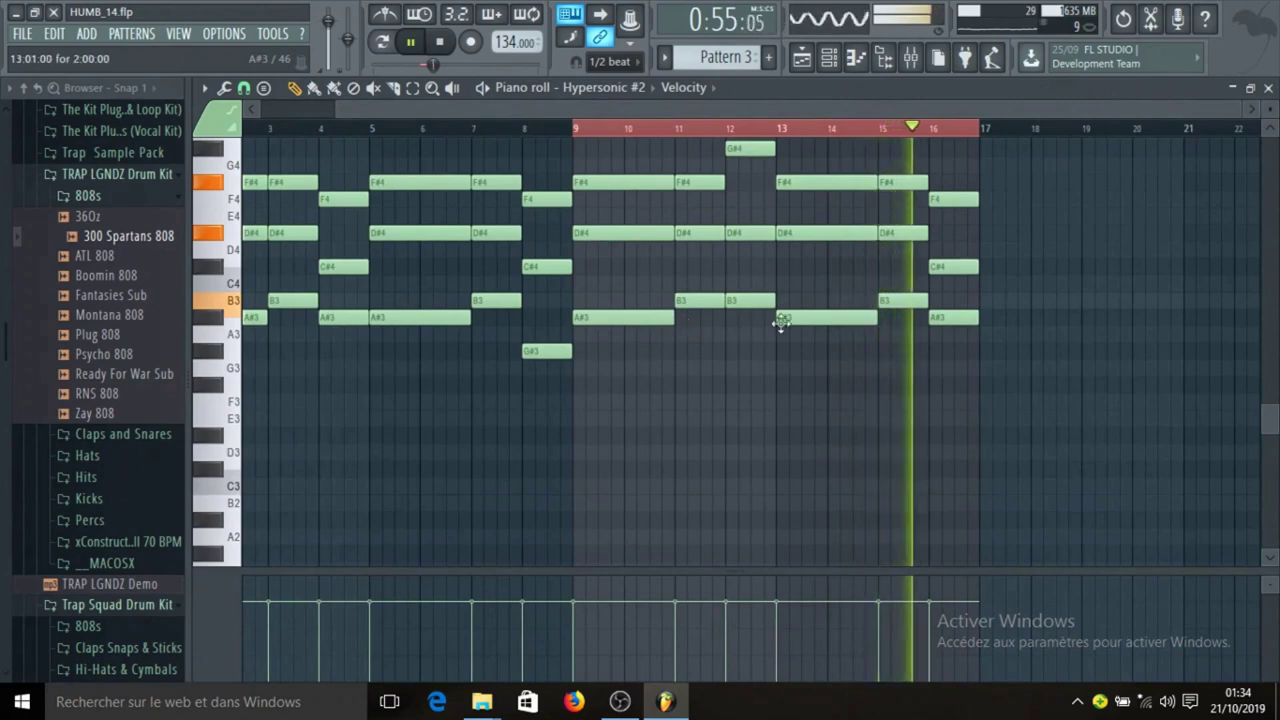
scroll(780, 326, "up", 2)
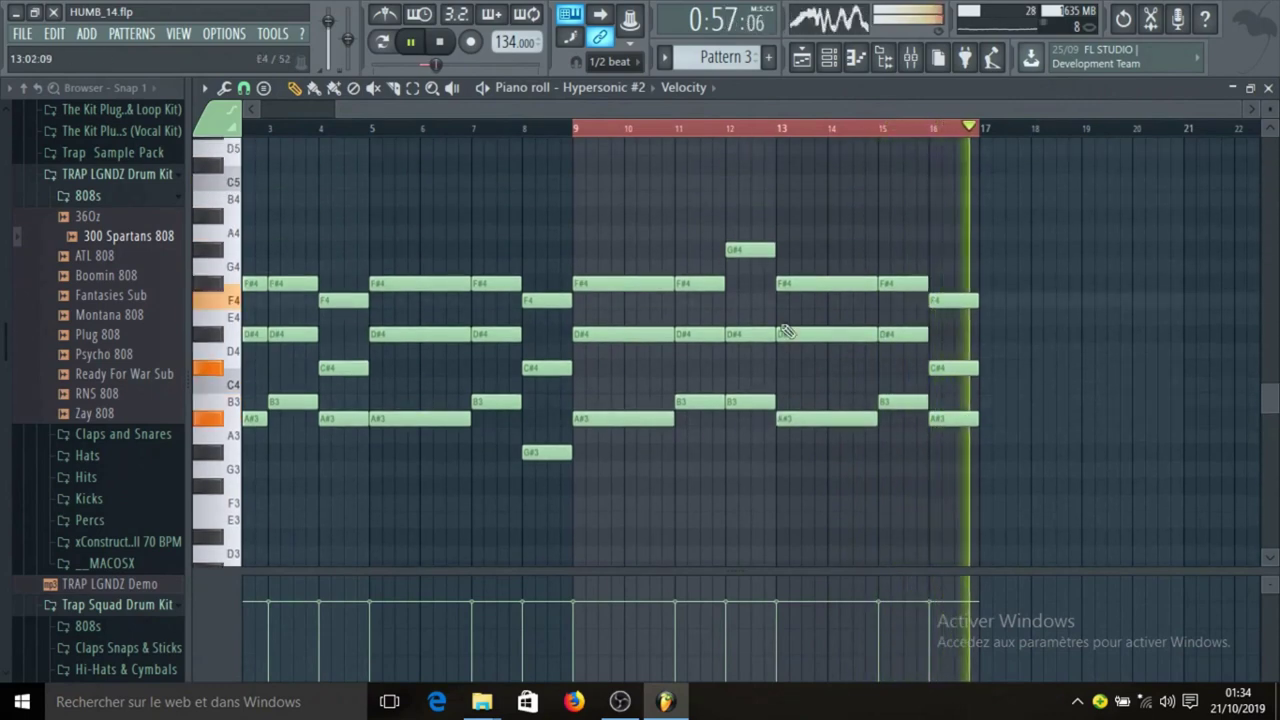
- Open Pattern 7 from the playlist in the piano roll and examine the ANHHH note during playback
left_click(803, 58)
scroll(845, 374, "down", 6)
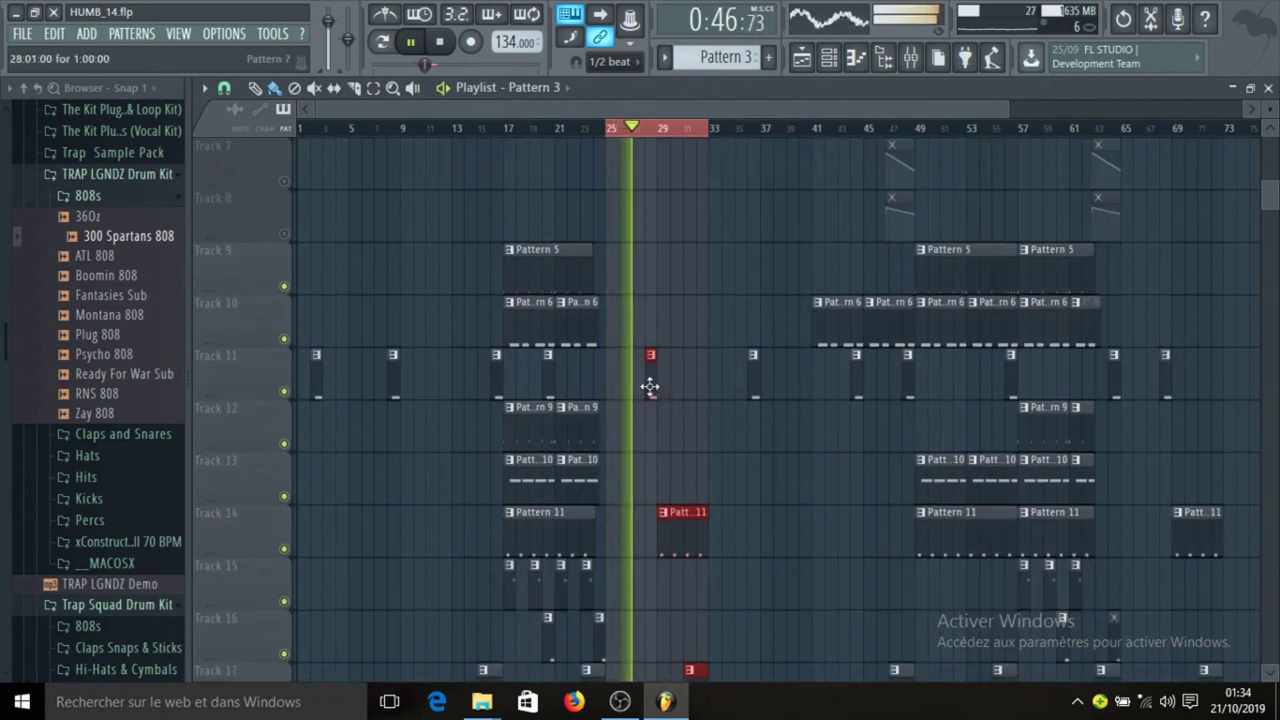
double_click(650, 386)
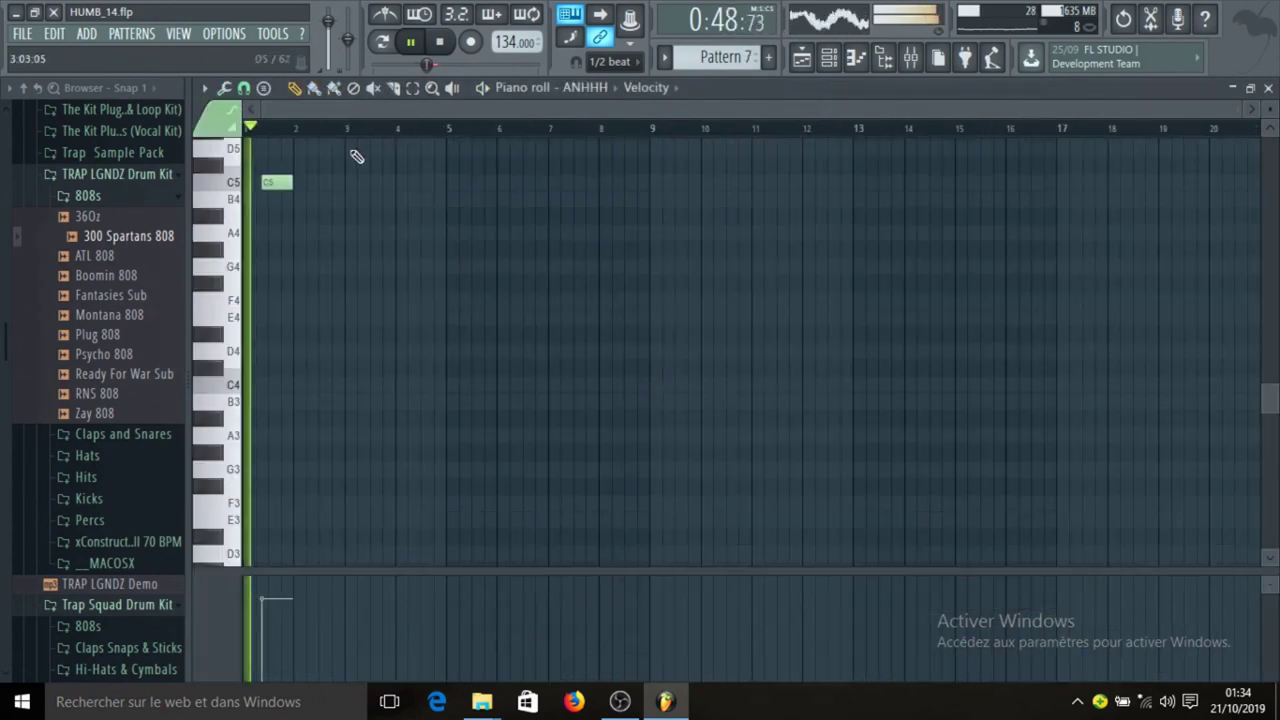
scroll(340, 172, "up", 9)
scroll(341, 183, "down", 4)
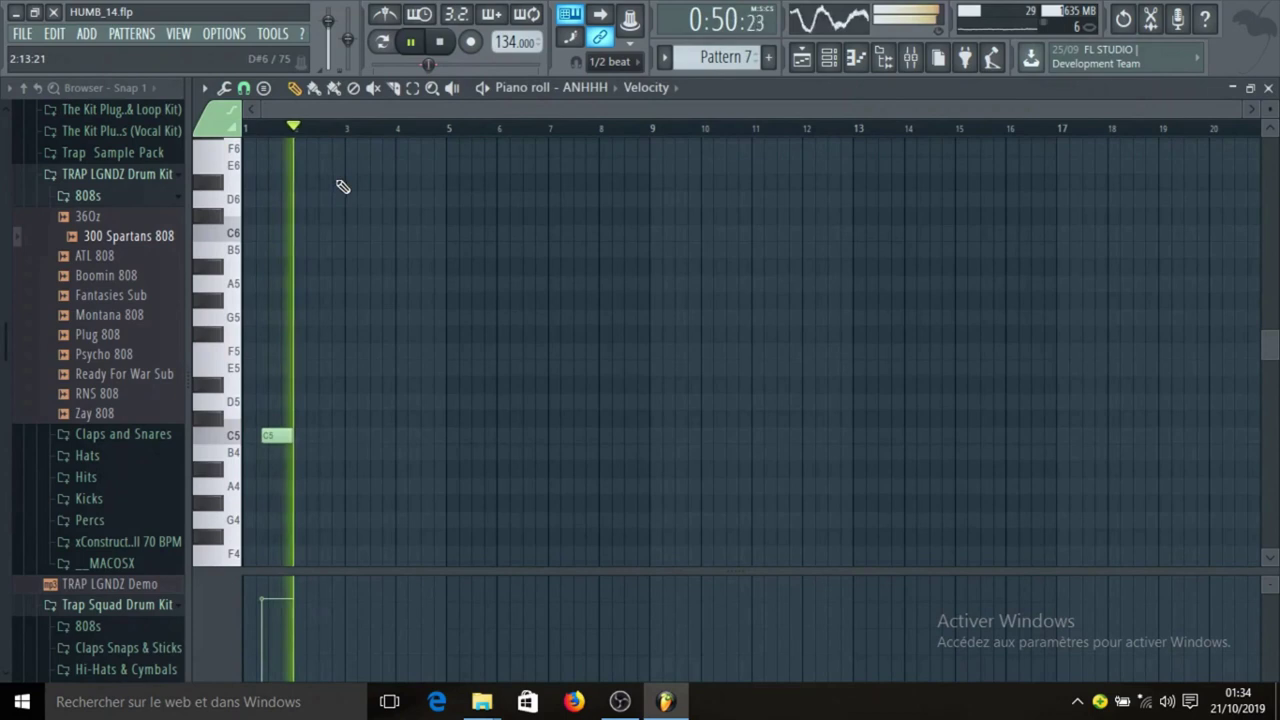
- Open Pattern 11 from the playlist in the piano roll to view the ANHHH #2 notes
left_click(804, 60)
scroll(766, 386, "down", 4)
double_click(680, 410)
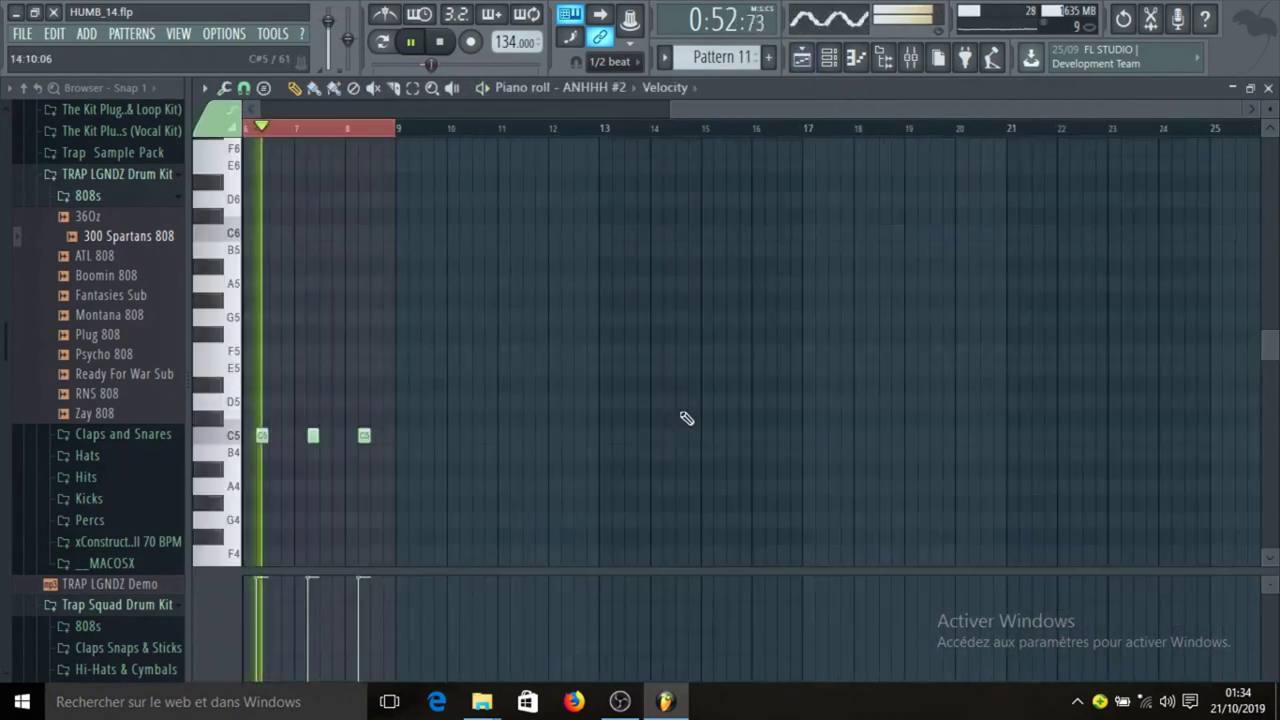
- Open Pattern 20 from Track 22 in the piano roll and examine the full Snare Young Thug rhythm during playback
left_click(804, 60)
scroll(771, 296, "down", 5)
scroll(770, 297, "down", 4)
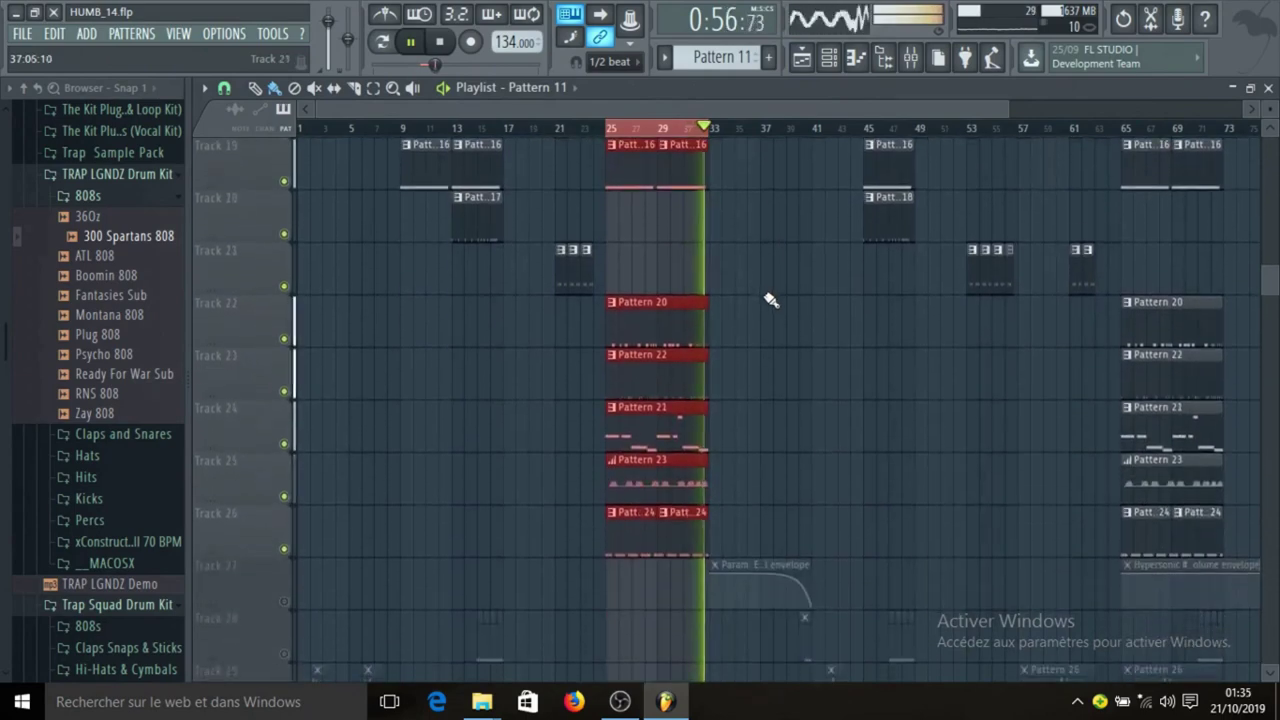
double_click(677, 328)
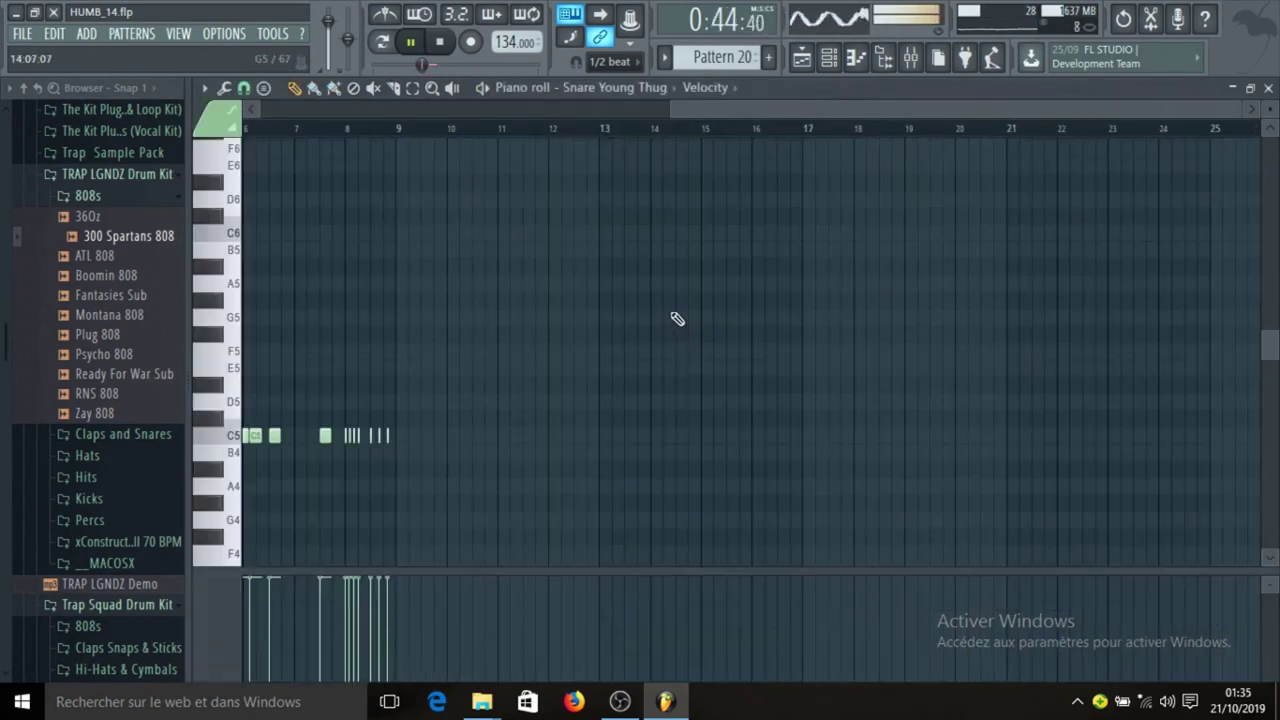
left_click_drag(690, 110, 325, 112)
scroll(350, 133, "up", 4)
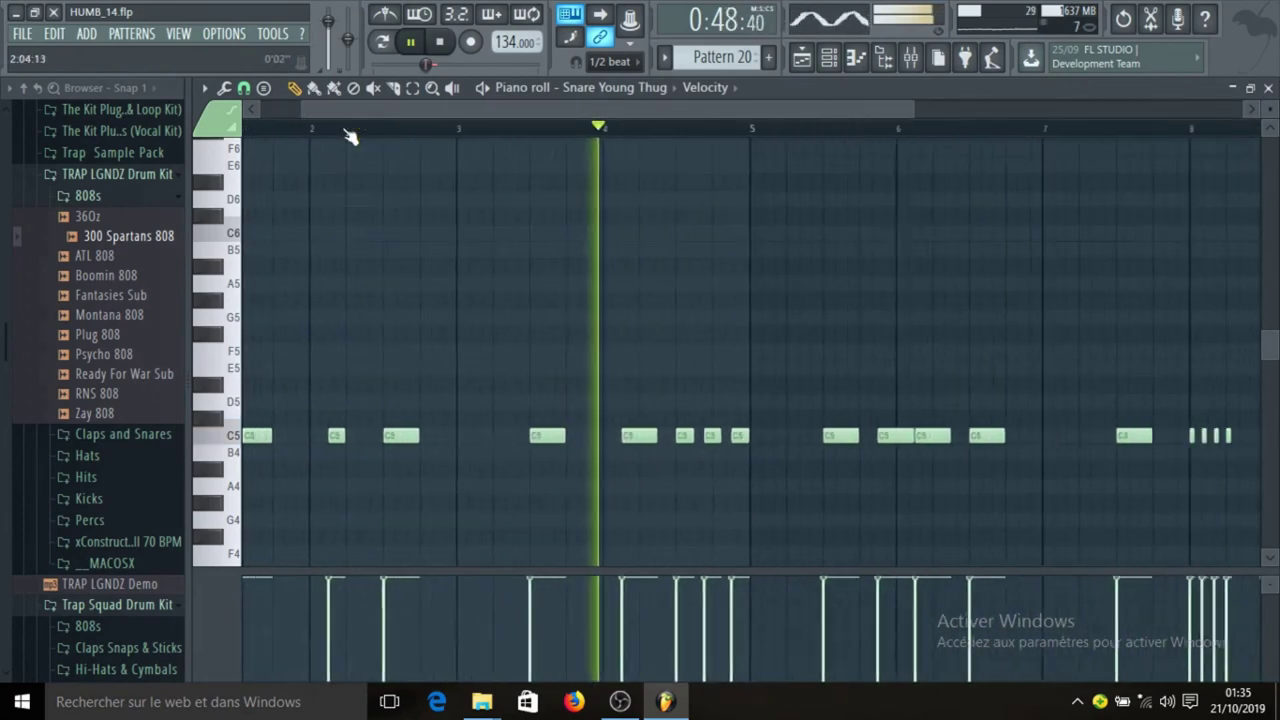
scroll(350, 136, "down", 3)
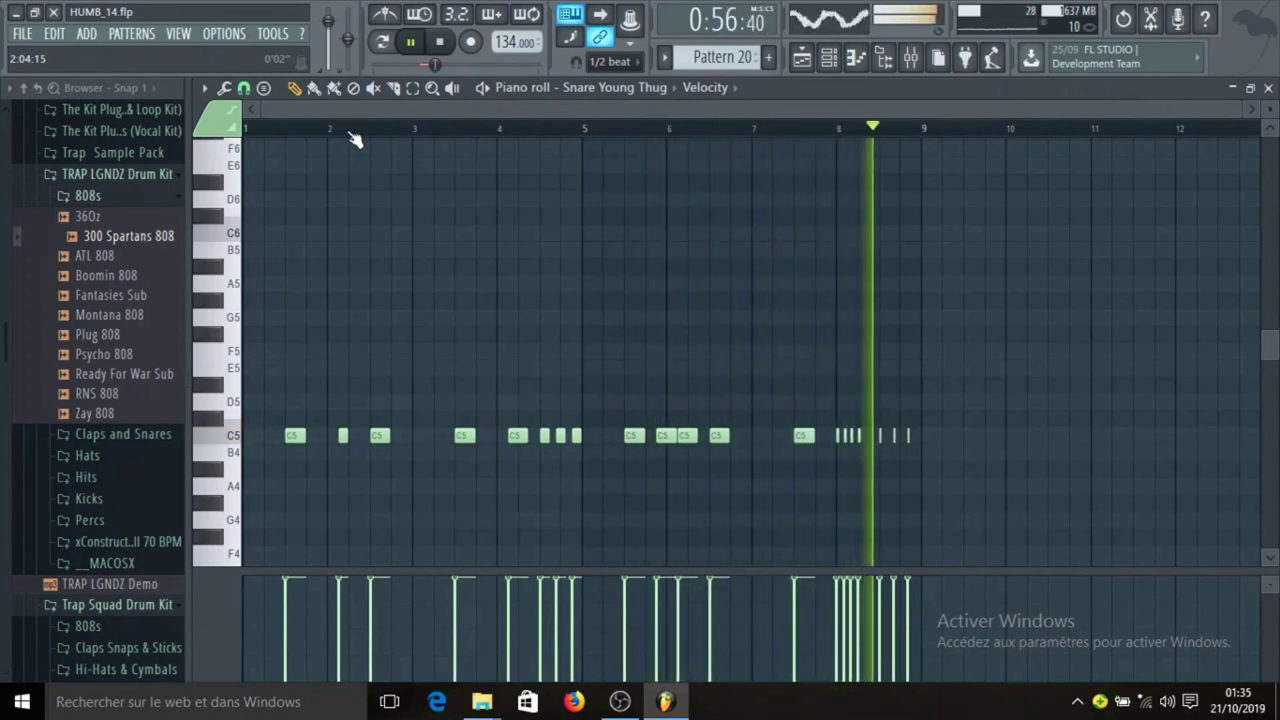
- Open Pattern 21 from Track 24 in the piano roll, examine the DARK_808_0010 - Loop notes, and stop playback
left_click(829, 58)
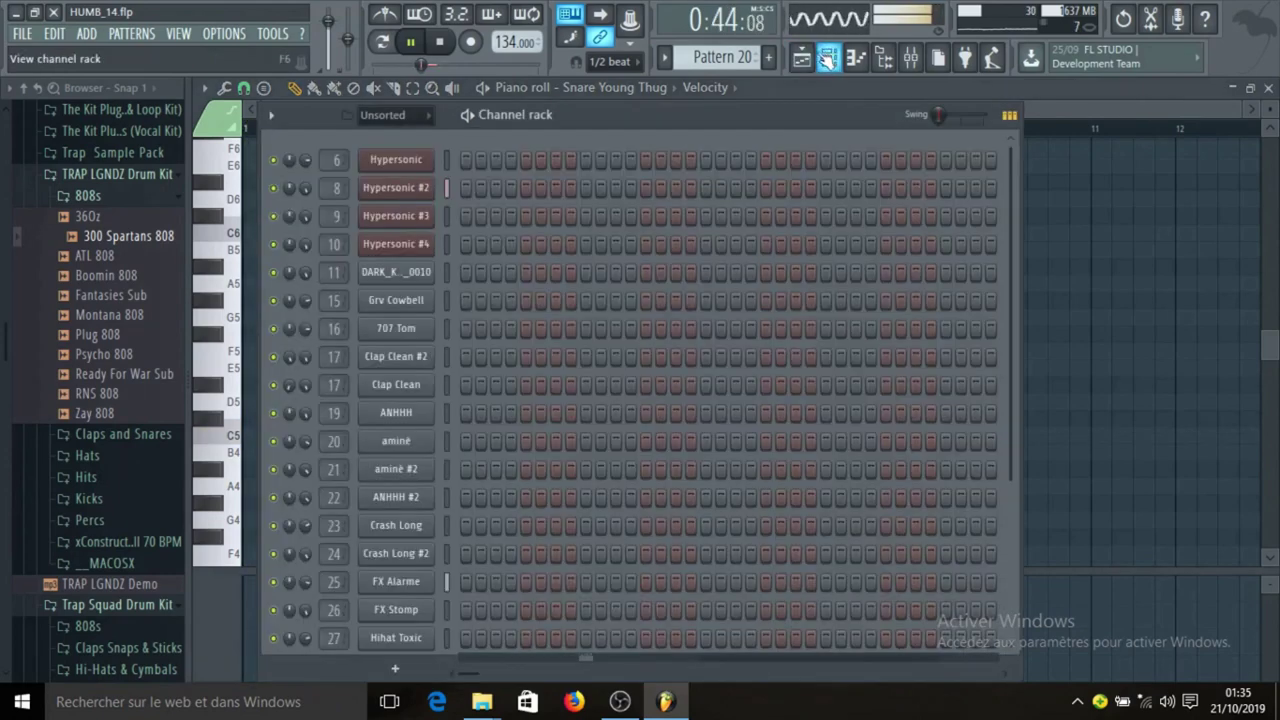
left_click(829, 58)
left_click(812, 62)
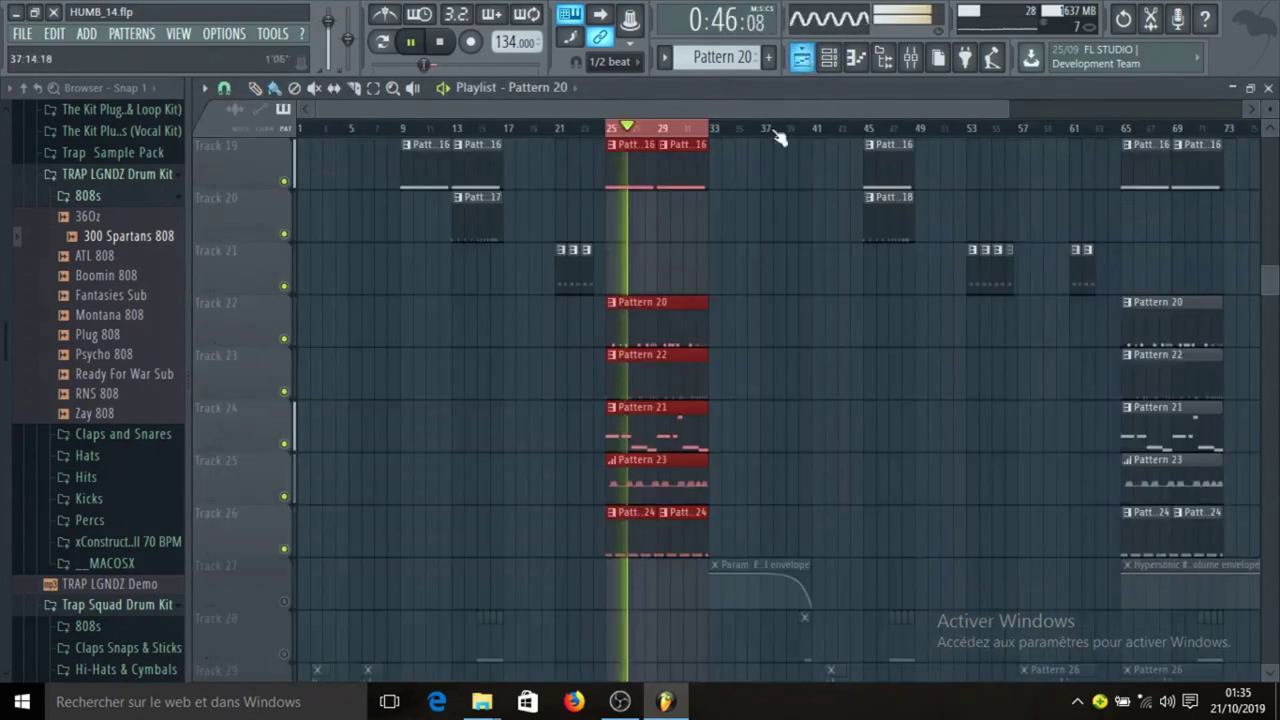
left_click(661, 438)
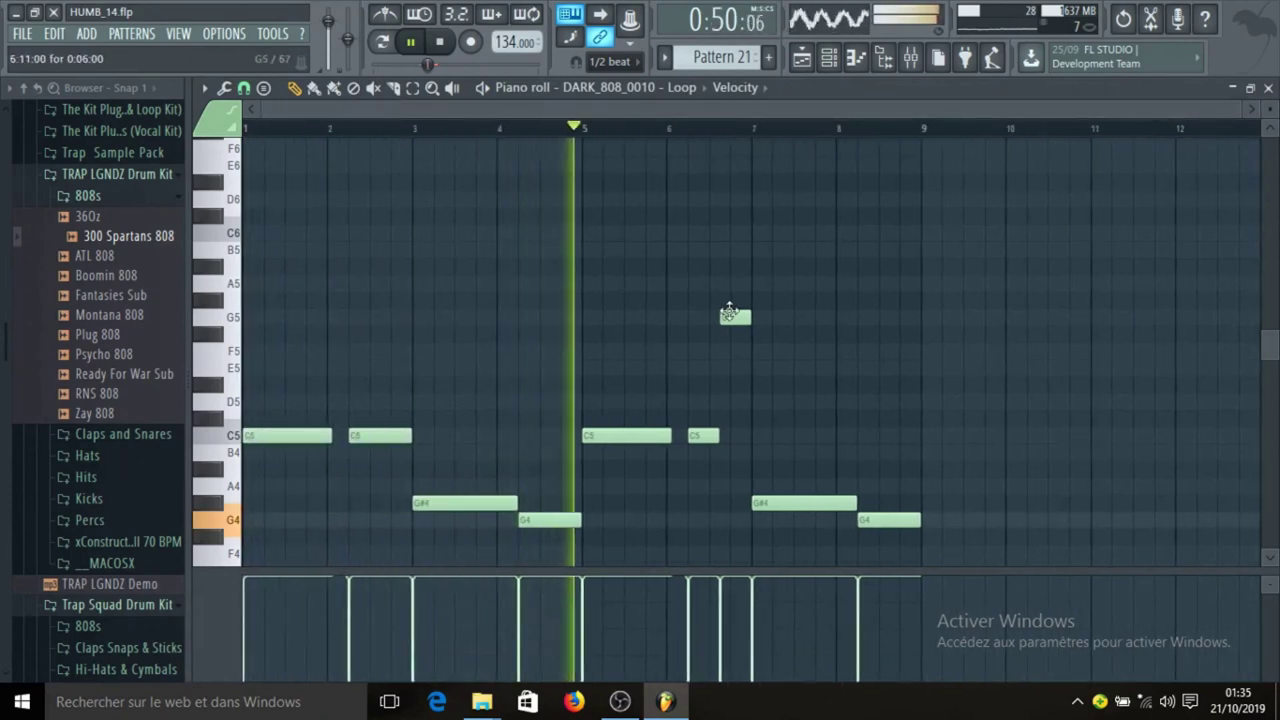
key("space")
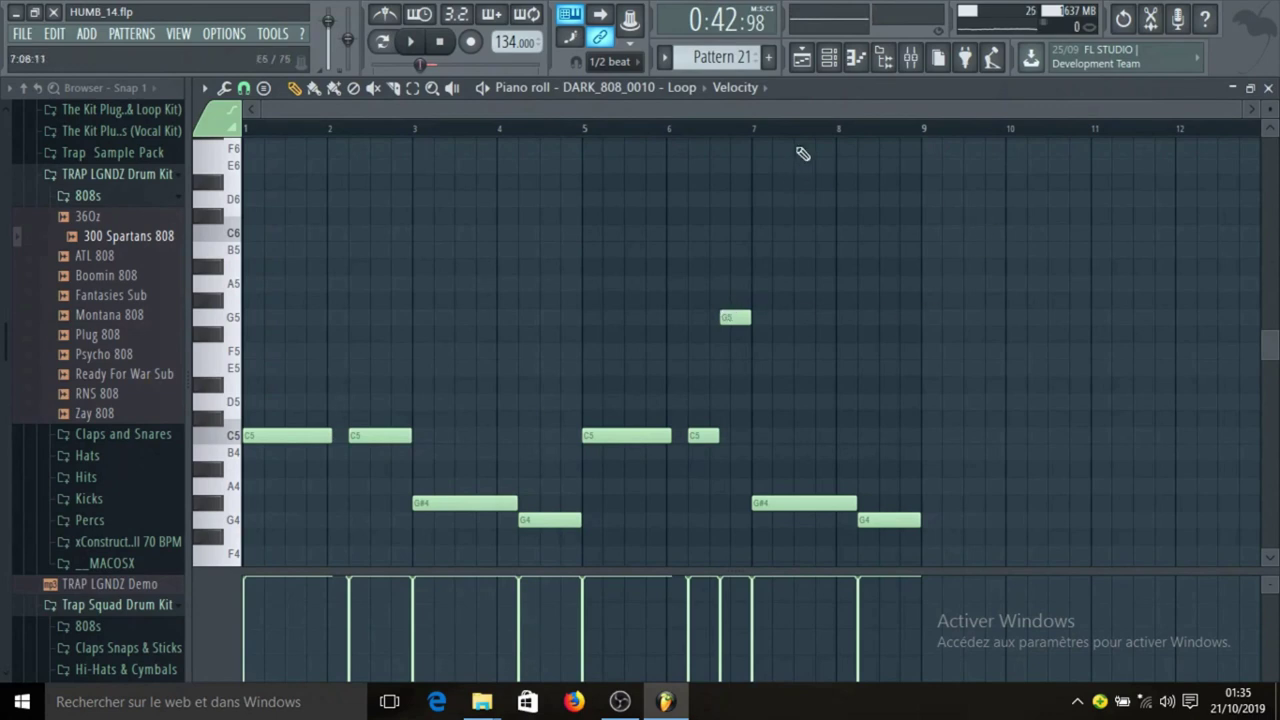
- Show the channel rack and open the sampler settings of the DARK_808_0010 - Loop channel
left_click(829, 60)
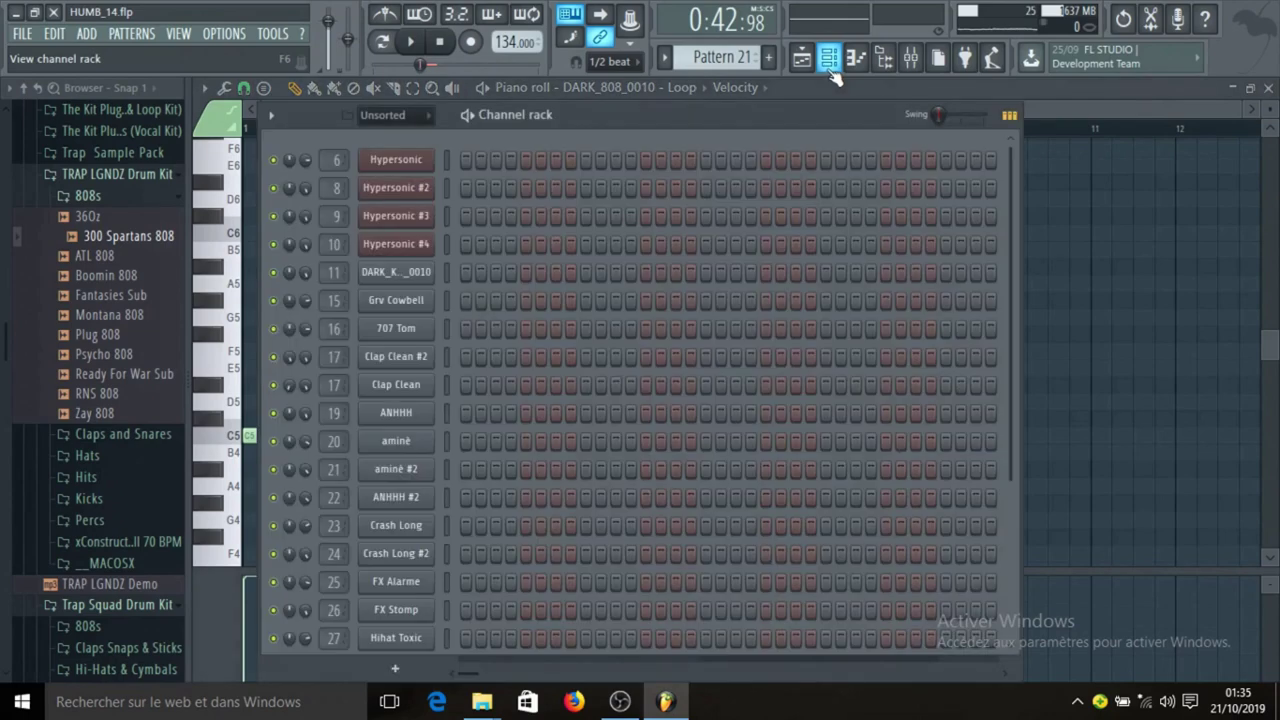
left_click(831, 72)
left_click(831, 72)
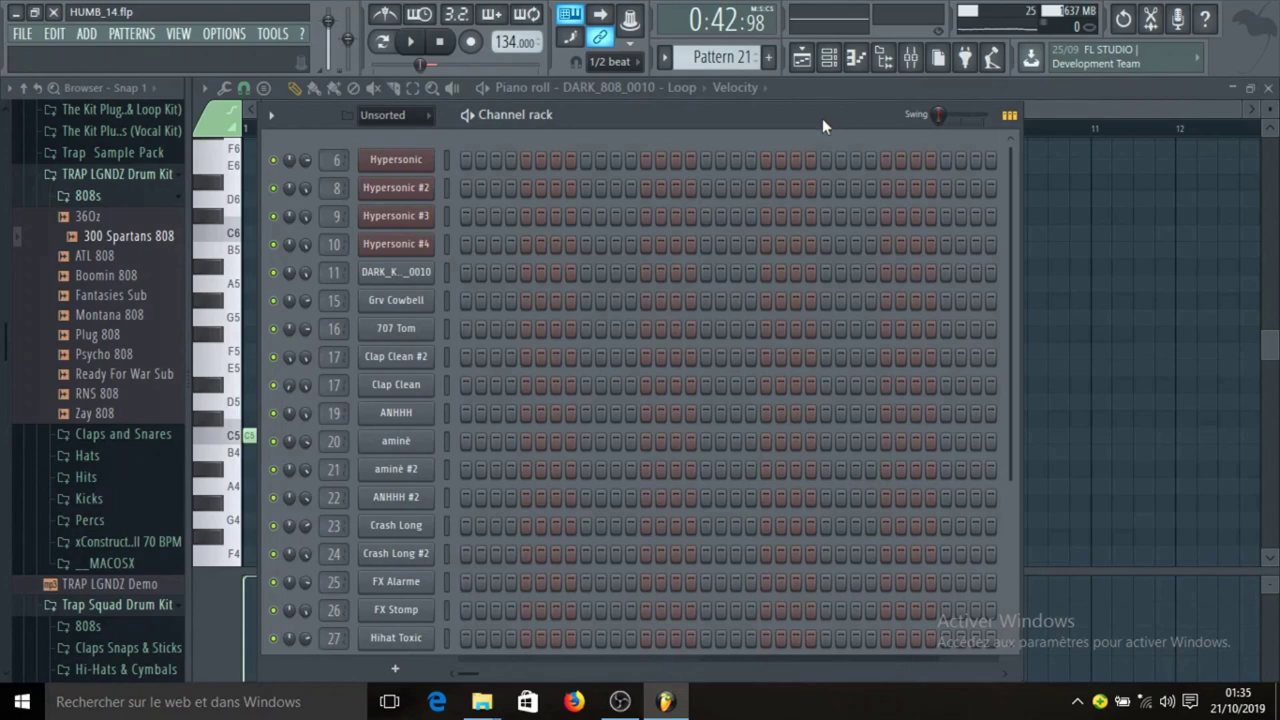
scroll(576, 529, "down", 5)
left_click(422, 572)
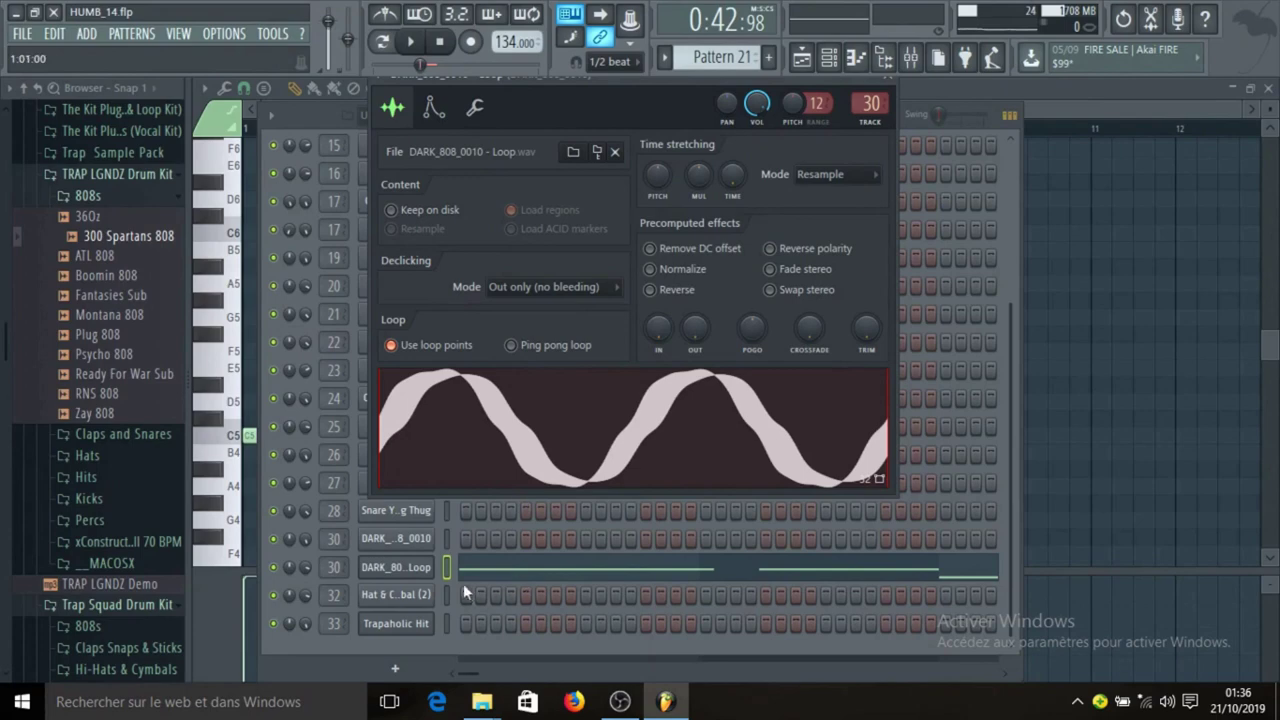
- Solo the DARK_808_0010 - Loop channel, play it to hear the sustained 808 alone, stop playback and turn the solo off
right_click(270, 569)
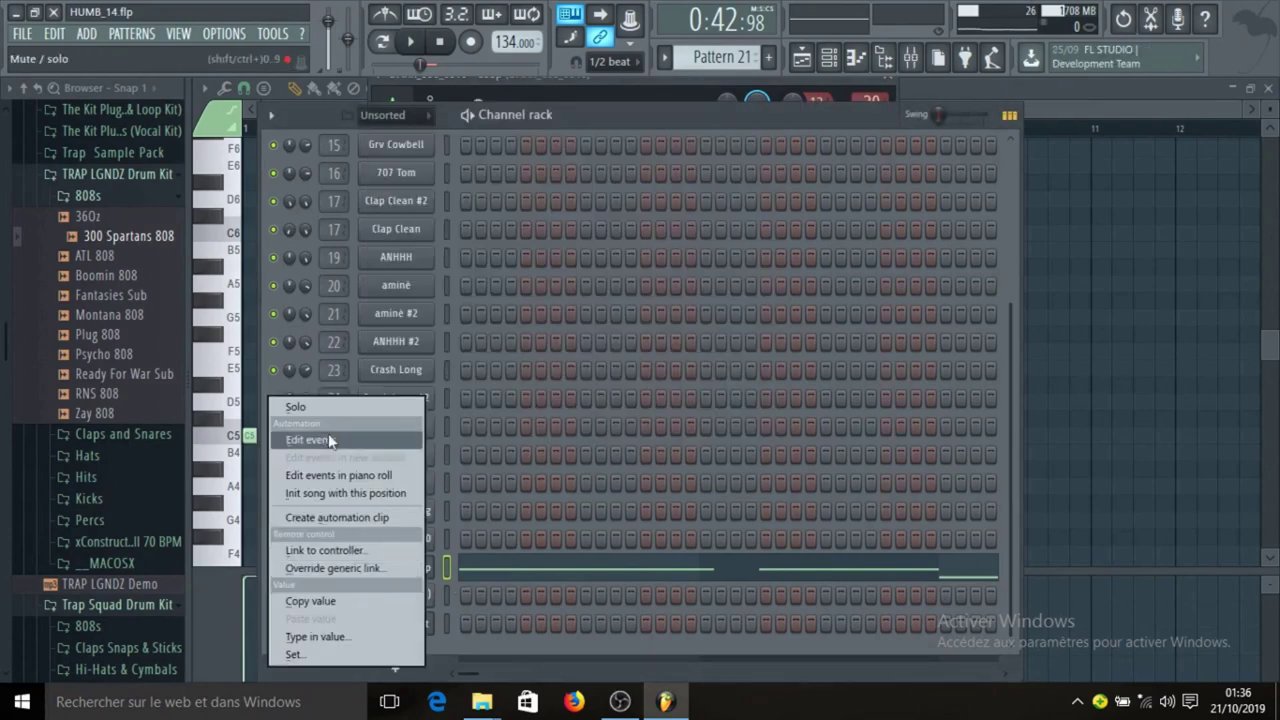
left_click(300, 407)
key("space")
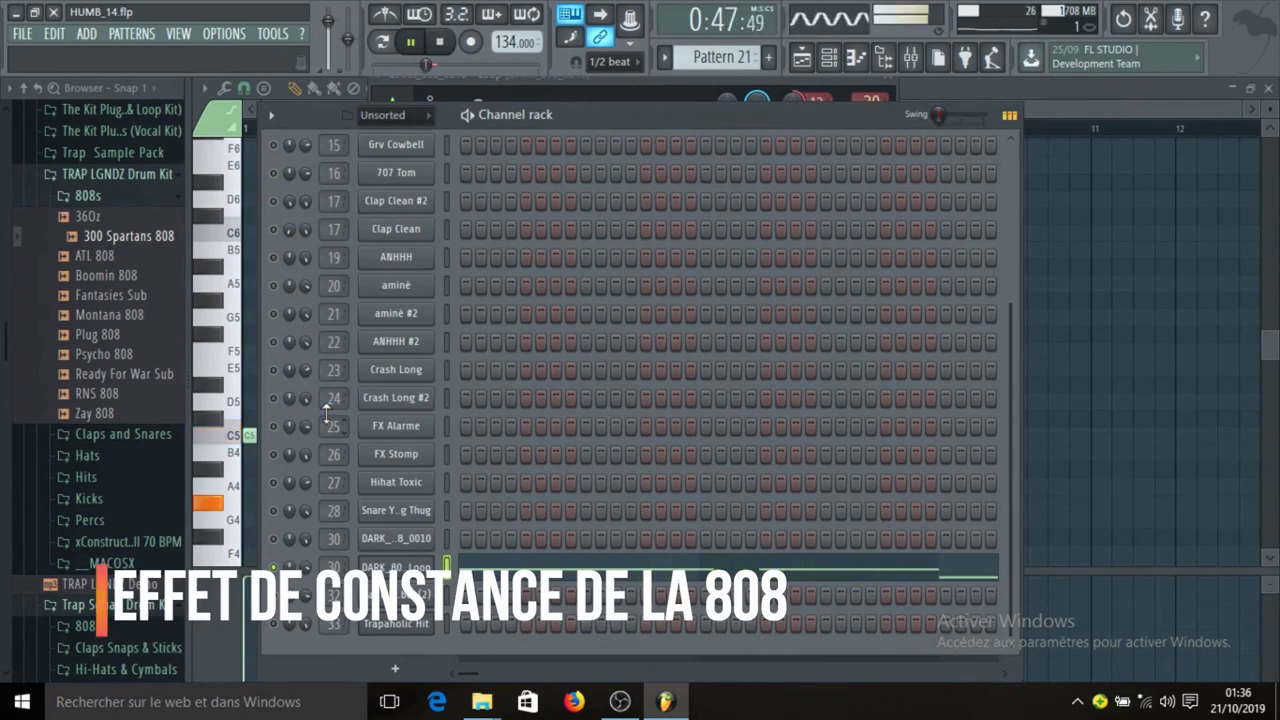
key("space")
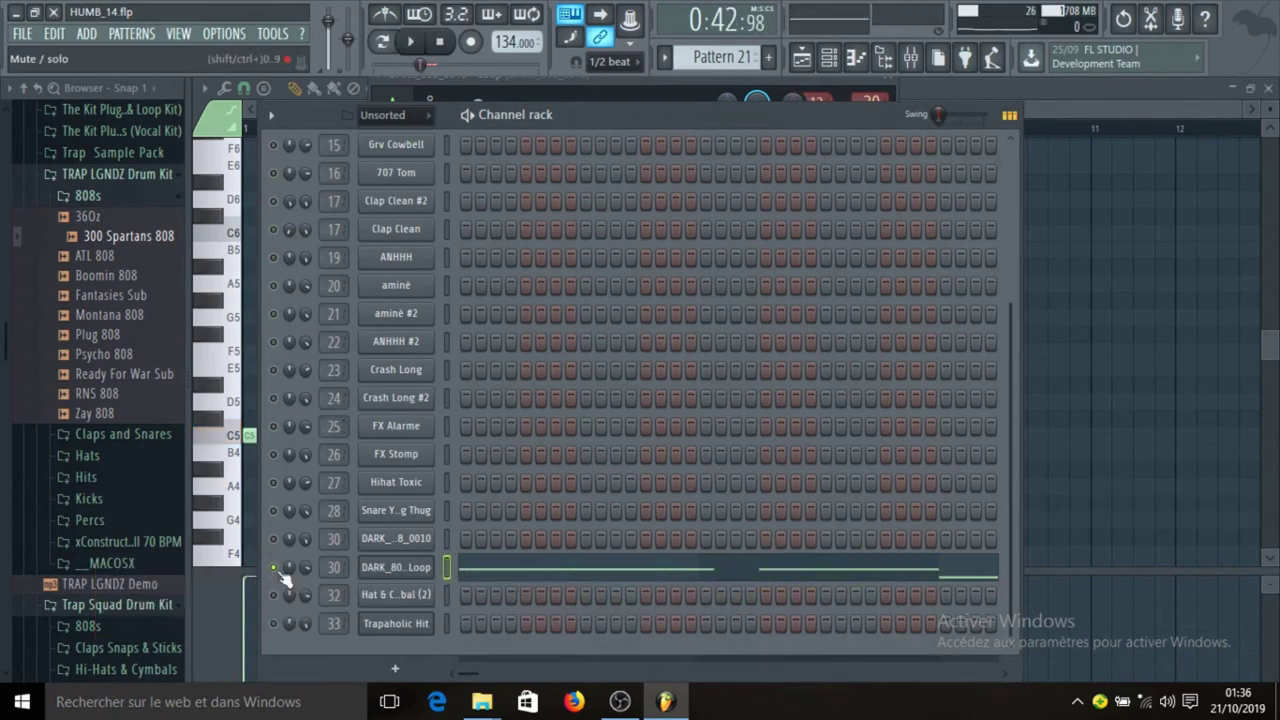
right_click(282, 568)
left_click(316, 401)
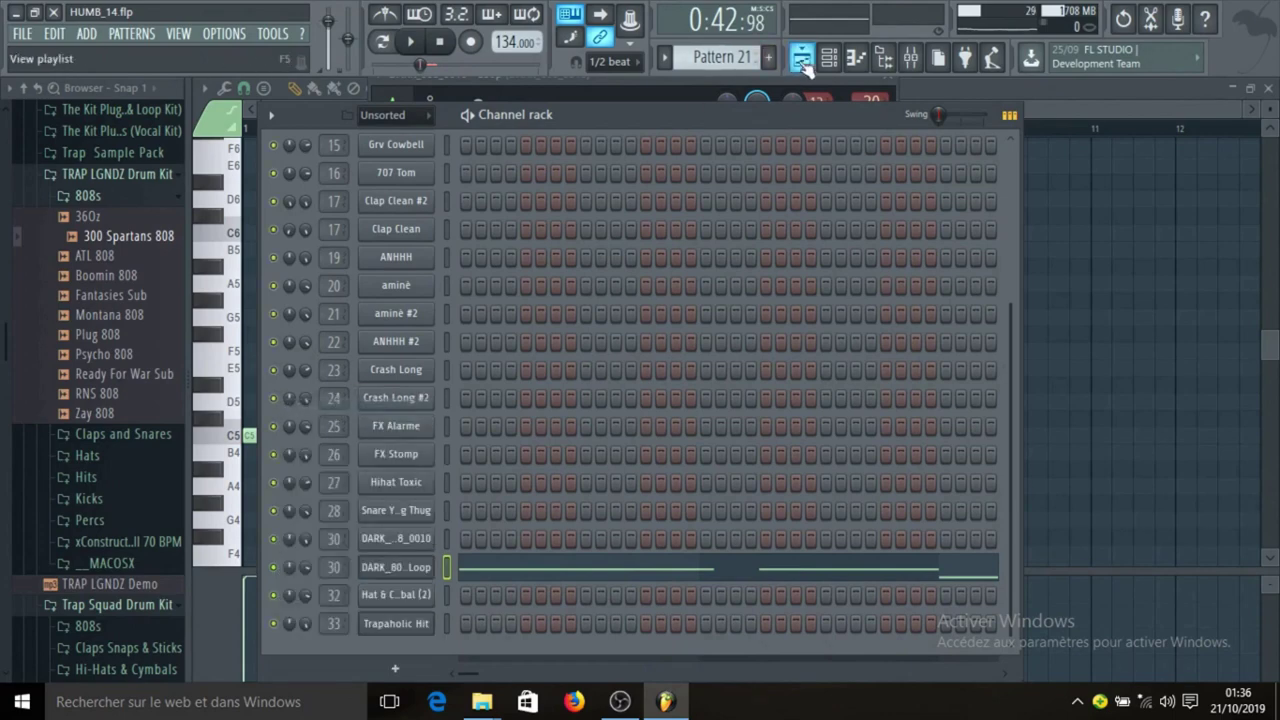
- Open Pattern 23 from the playlist and examine the channel pitch events of DARK_808_0010 - Loop across all bars
left_click(801, 58)
scroll(780, 430, "down", 2)
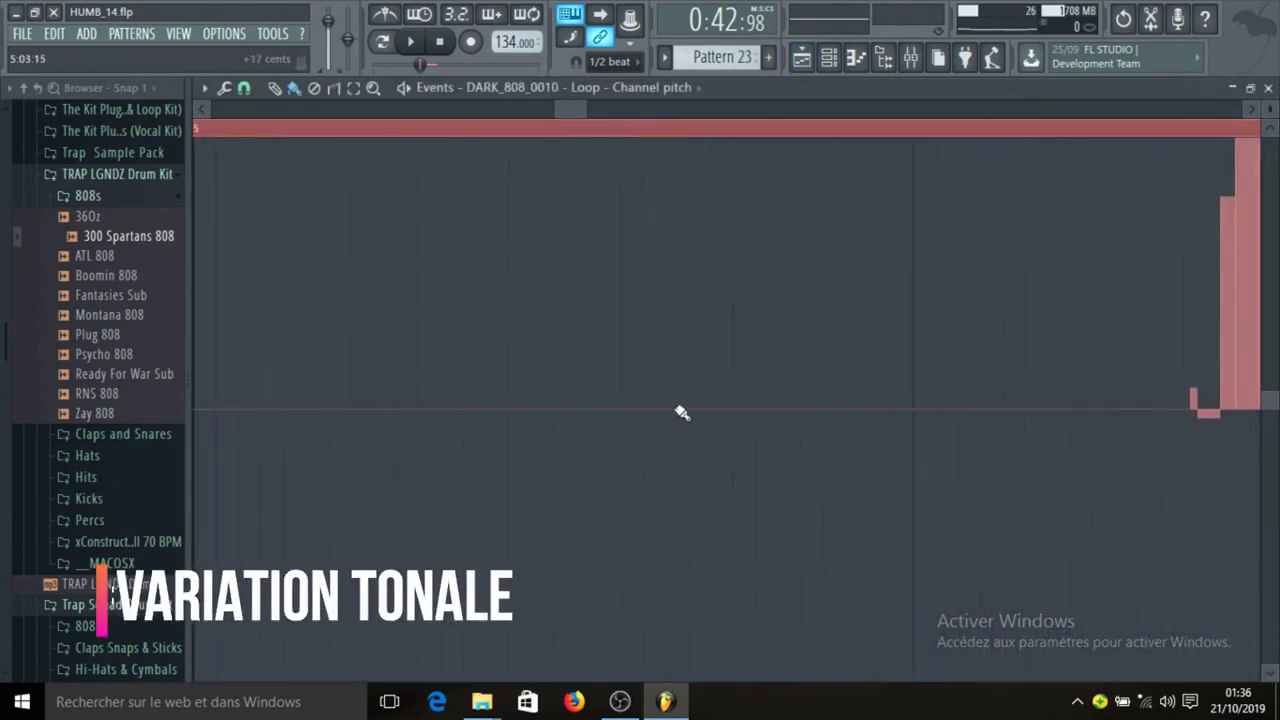
scroll(702, 133, "down", 5)
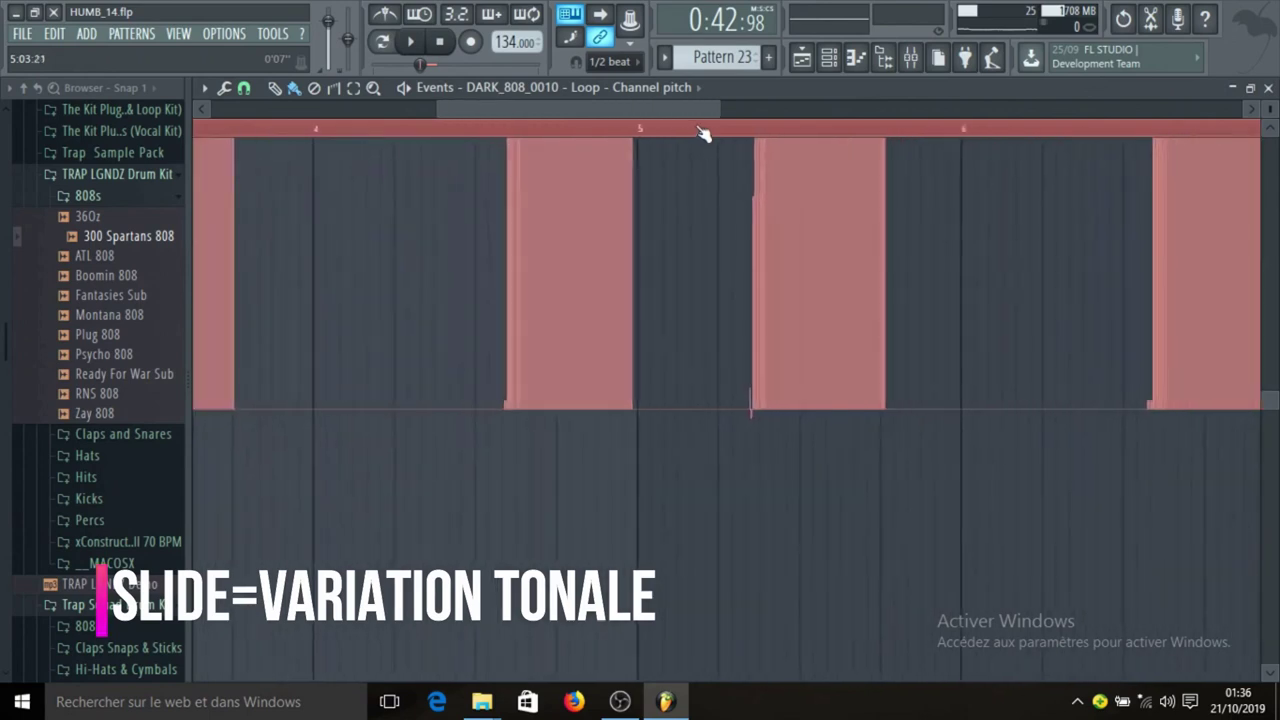
scroll(702, 133, "down", 3)
left_click_drag(1272, 112, 1270, 140)
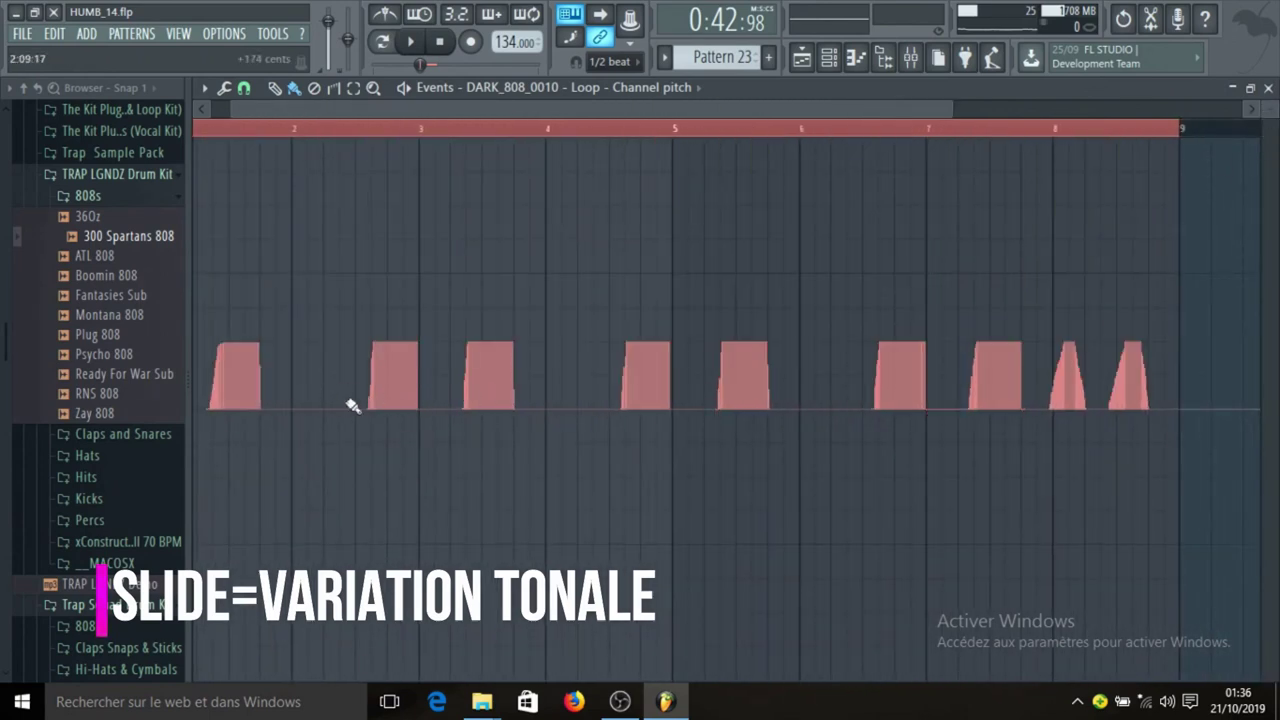
- Return to the start of the track list in the playlist, play the full arrangement and stop it
left_click(802, 57)
scroll(571, 380, "up", 7)
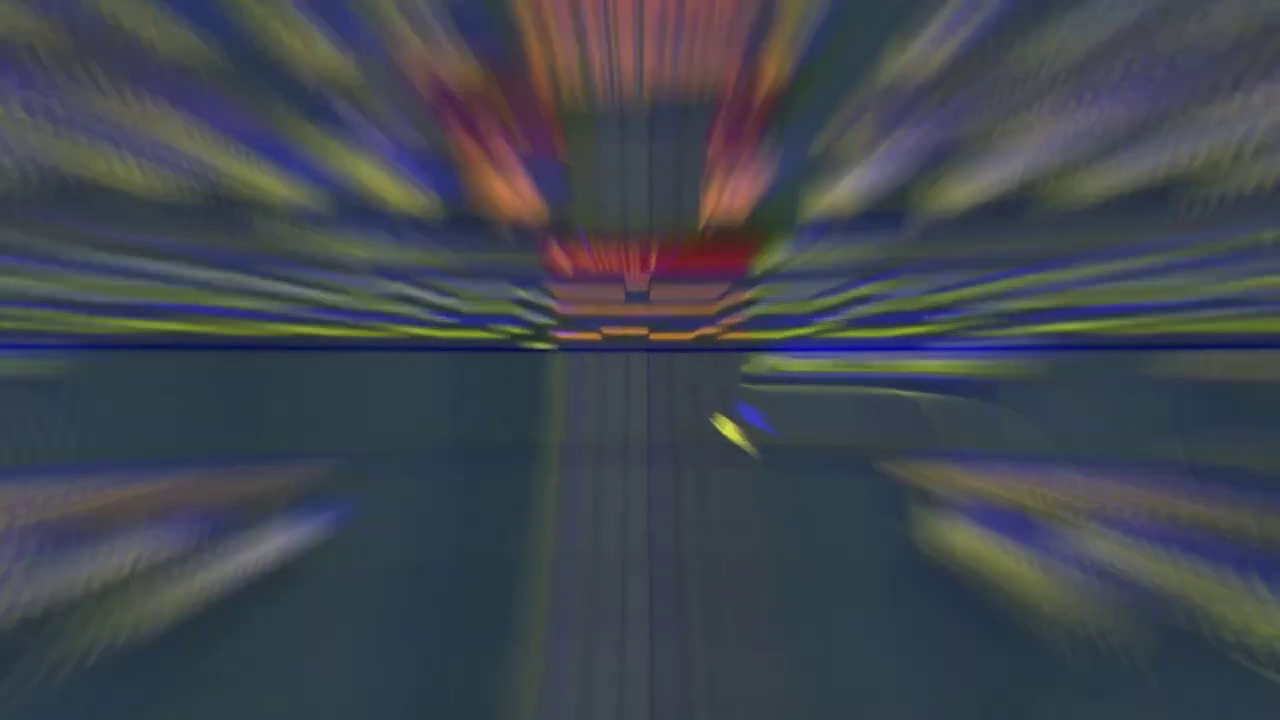
key("space")
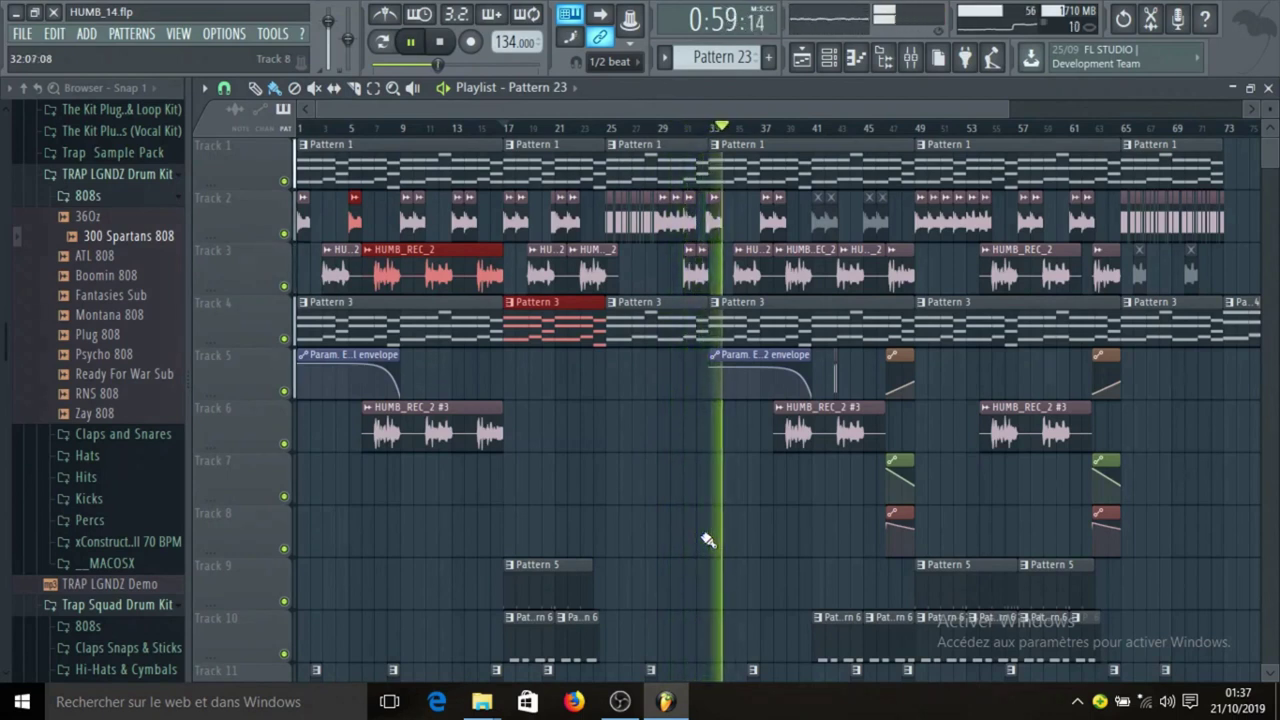
key("space")
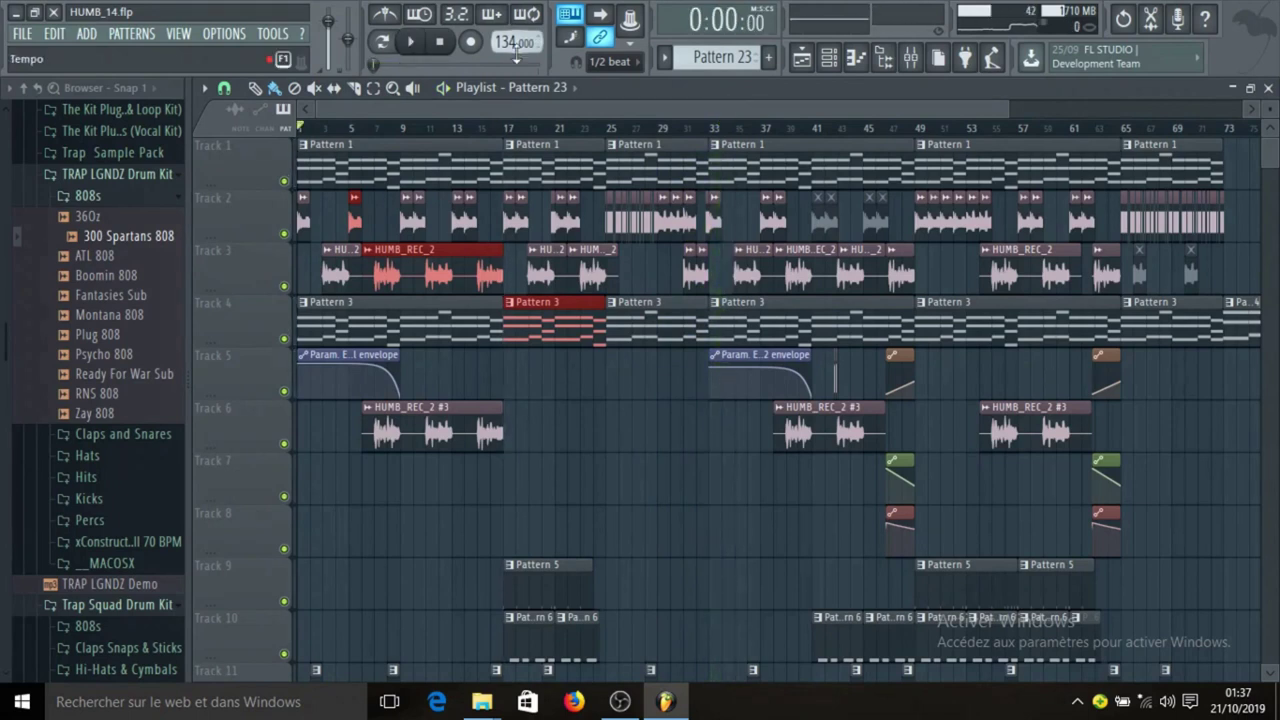